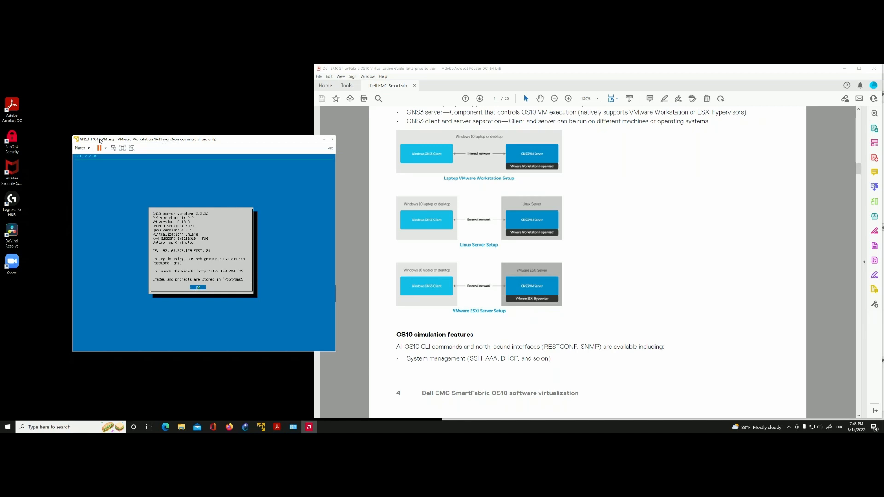
Step: View the product and version information of VMware Workstation 16 Player, and close it again
{"action": "left_click", "coordinate": [82, 148]}
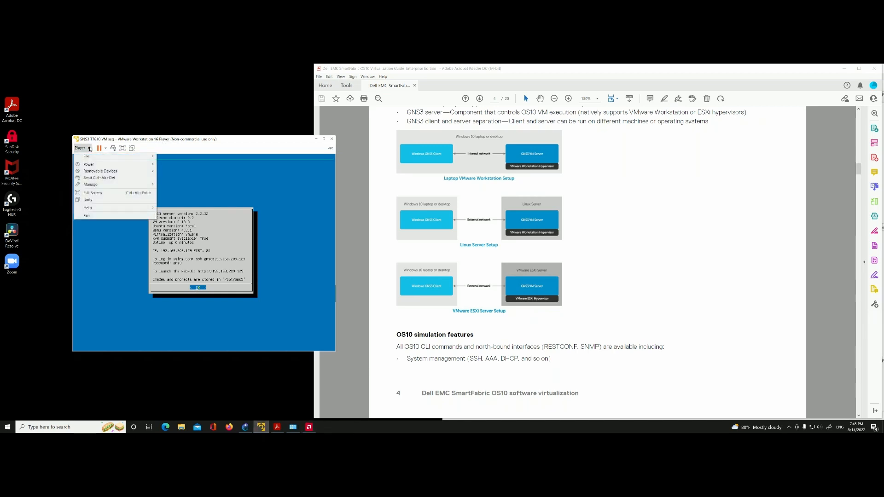
{"action": "mouse_move", "coordinate": [92, 208]}
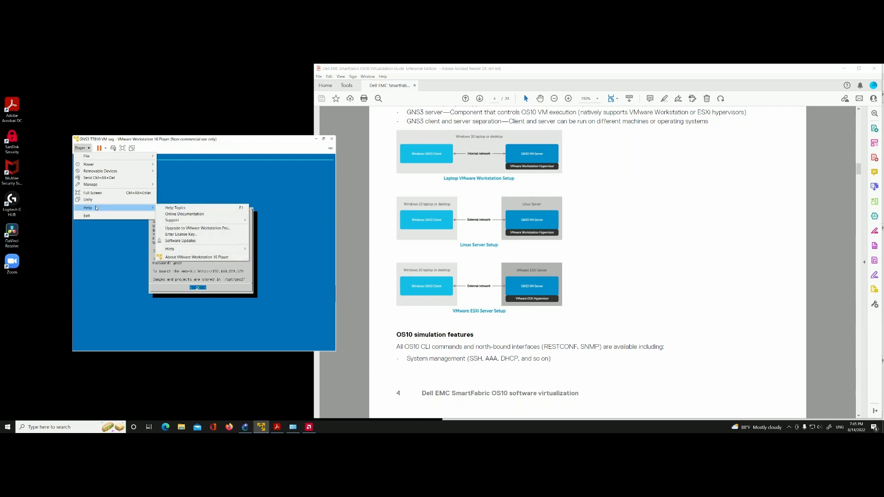
{"action": "left_click", "coordinate": [189, 256]}
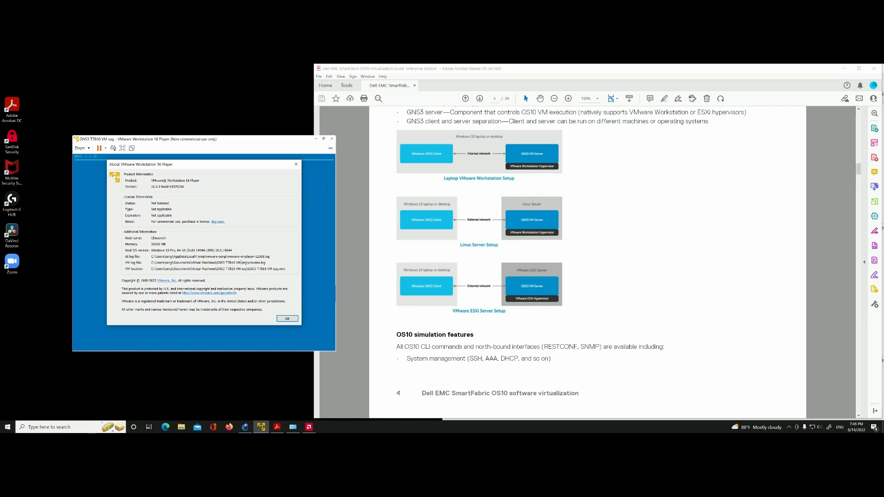
{"action": "left_click", "coordinate": [286, 319]}
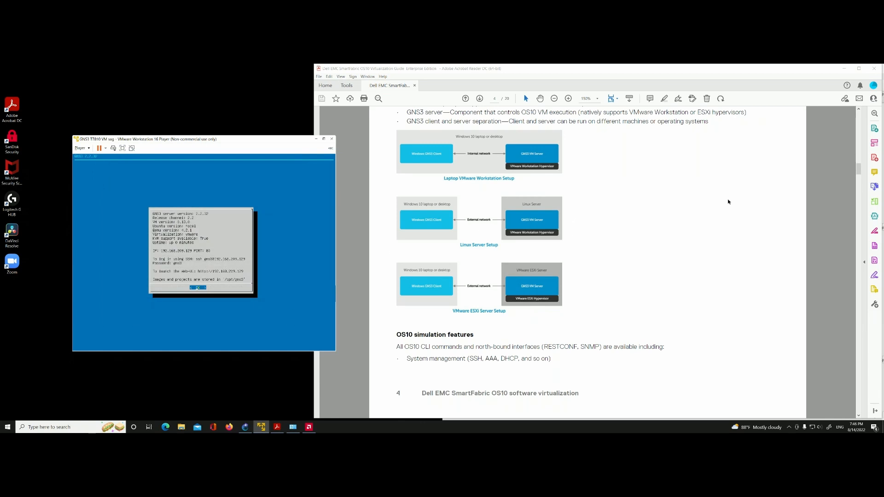
Step: Review the Dell EMC SmartFabric OS10 Virtualization Guide from its title page through the GNS3 setup diagrams and OS10 simulation features
{"action": "left_click_drag", "start_coordinate": [858, 171], "coordinate": [863, 121]}
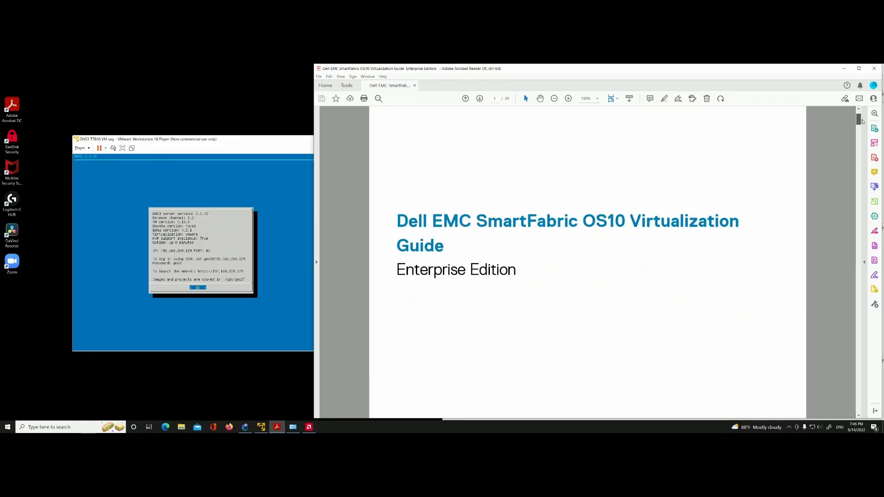
{"action": "left_click_drag", "start_coordinate": [863, 121], "coordinate": [863, 174]}
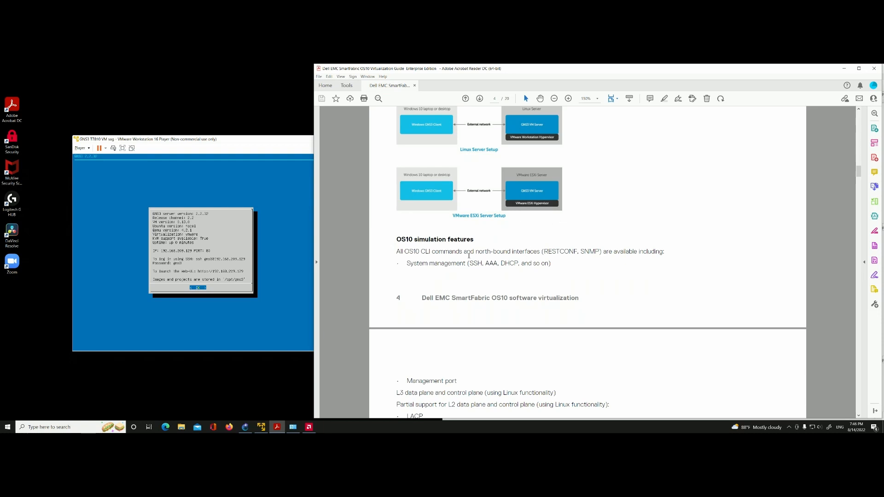
{"action": "scroll", "coordinate": [480, 243], "scroll_direction": "down", "scroll_amount": 3}
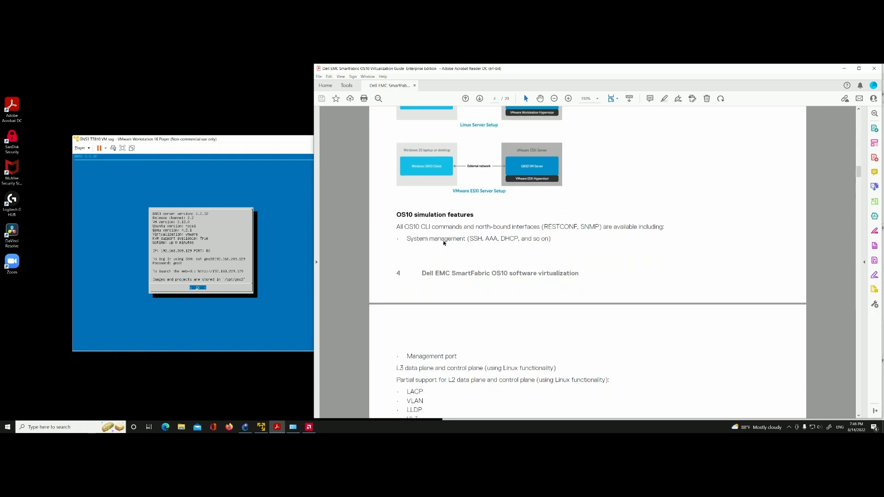
{"action": "scroll", "coordinate": [437, 241], "scroll_direction": "up", "scroll_amount": 10}
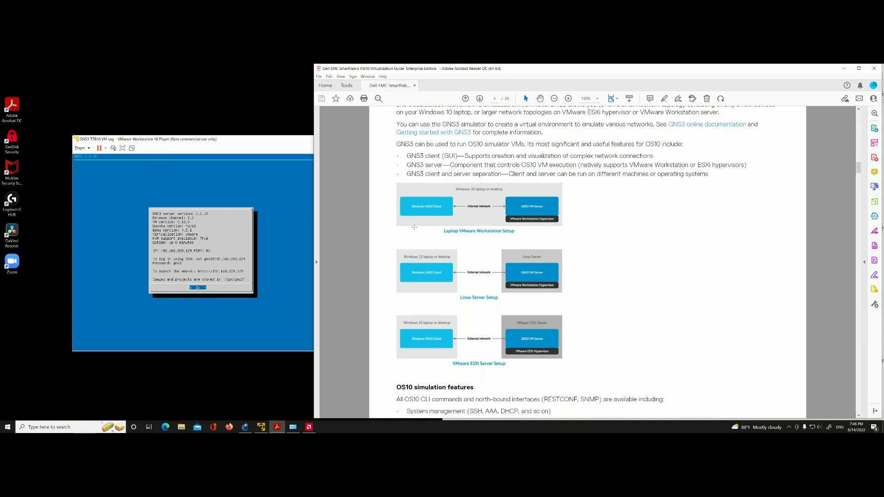
{"action": "scroll", "coordinate": [389, 233], "scroll_direction": "down", "scroll_amount": 2}
{"action": "scroll", "coordinate": [389, 233], "scroll_direction": "down", "scroll_amount": 3}
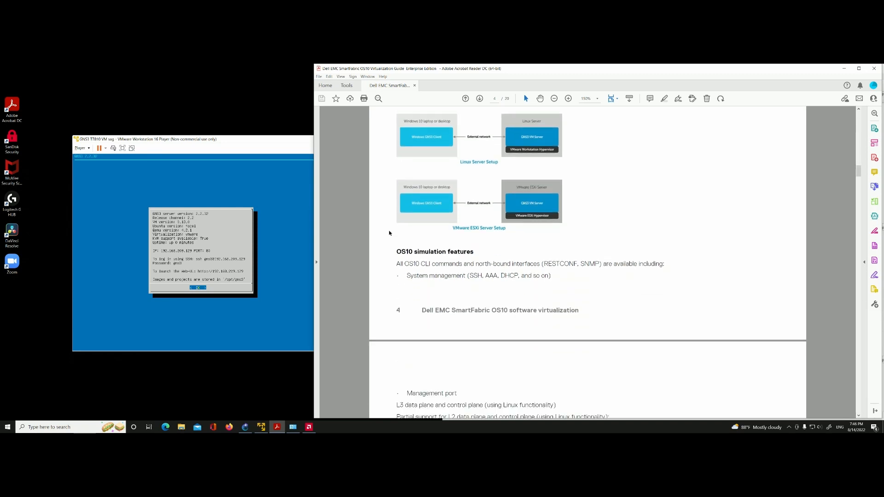
{"action": "scroll", "coordinate": [389, 233], "scroll_direction": "down", "scroll_amount": 1}
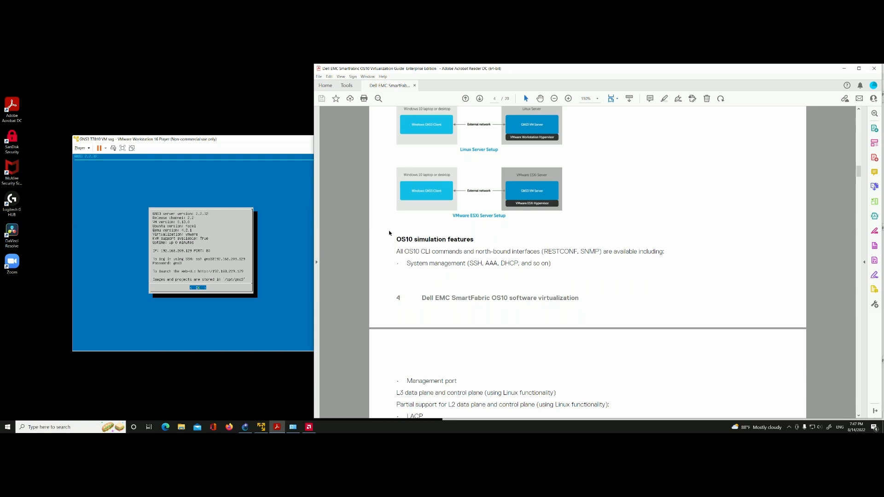
{"action": "scroll", "coordinate": [389, 234], "scroll_direction": "down", "scroll_amount": 1}
{"action": "scroll", "coordinate": [389, 234], "scroll_direction": "down", "scroll_amount": 1}
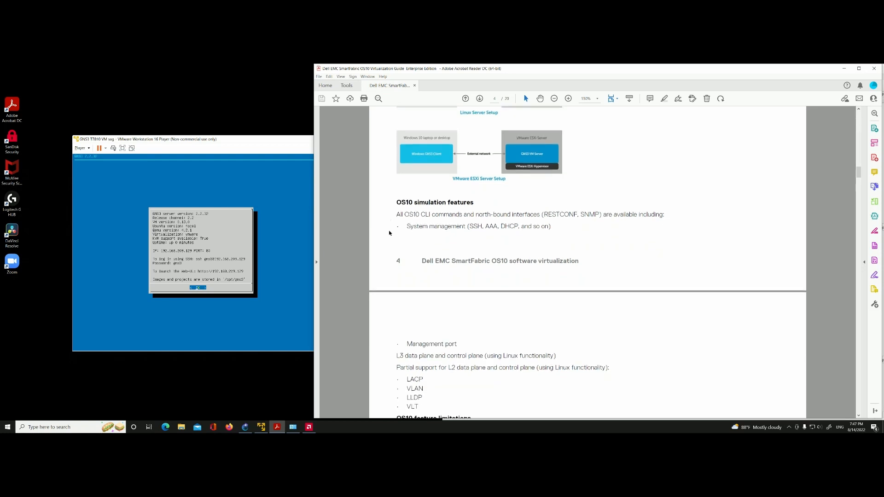
{"action": "scroll", "coordinate": [389, 233], "scroll_direction": "down", "scroll_amount": 1}
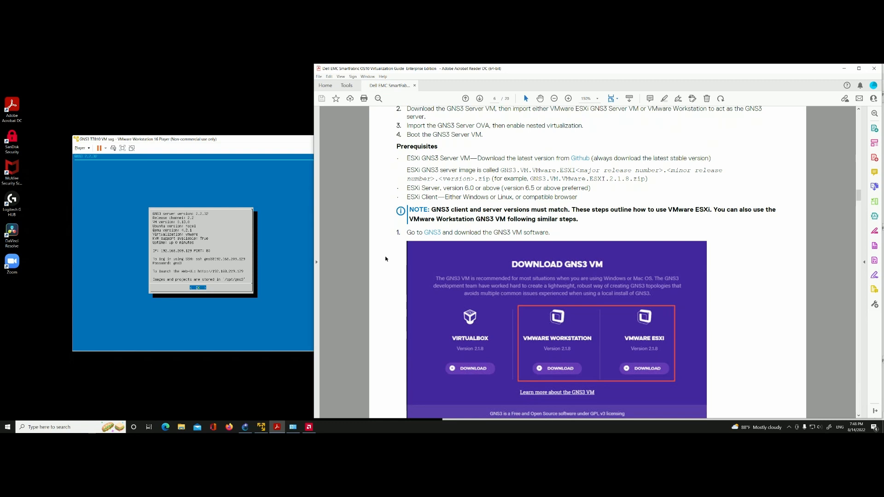
Step: Read the guide's GNS3 server setup instructions on downloading the GNS3 VM, importing it and enabling nested virtualization
{"action": "scroll", "coordinate": [386, 259], "scroll_direction": "down", "scroll_amount": 1}
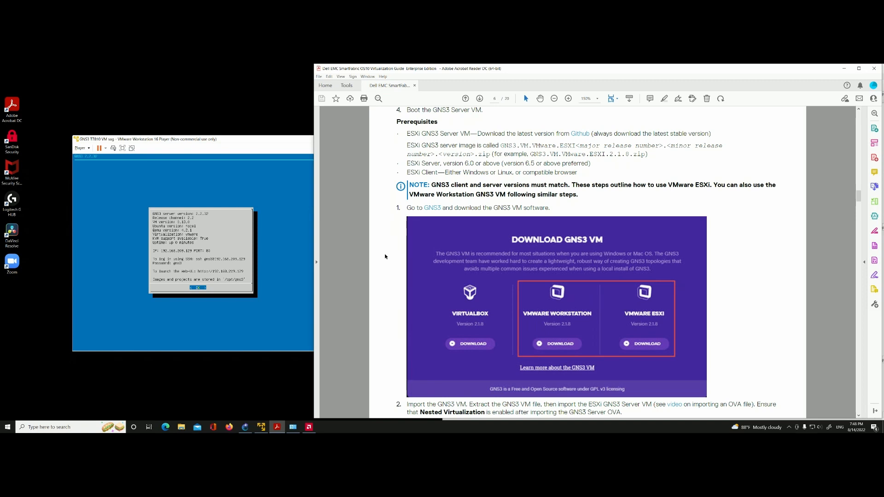
{"action": "scroll", "coordinate": [385, 257], "scroll_direction": "down", "scroll_amount": 1}
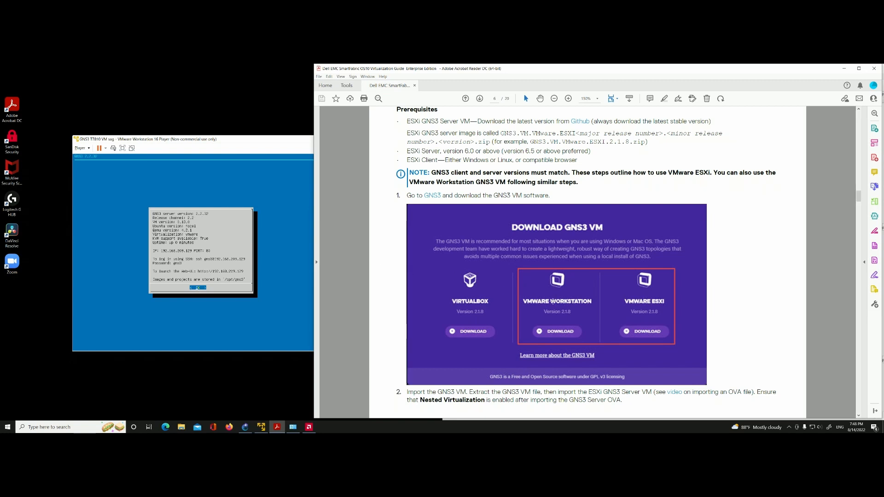
{"action": "scroll", "coordinate": [553, 301], "scroll_direction": "down", "scroll_amount": 3}
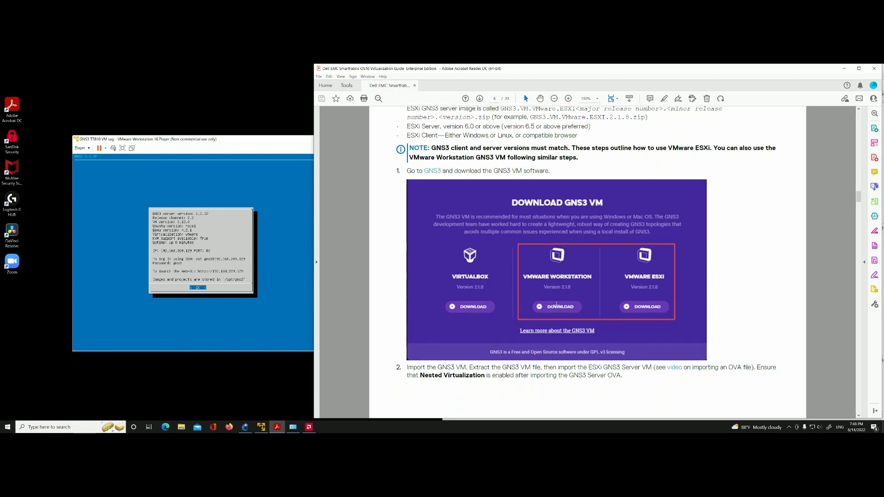
{"action": "scroll", "coordinate": [557, 304], "scroll_direction": "down", "scroll_amount": 1}
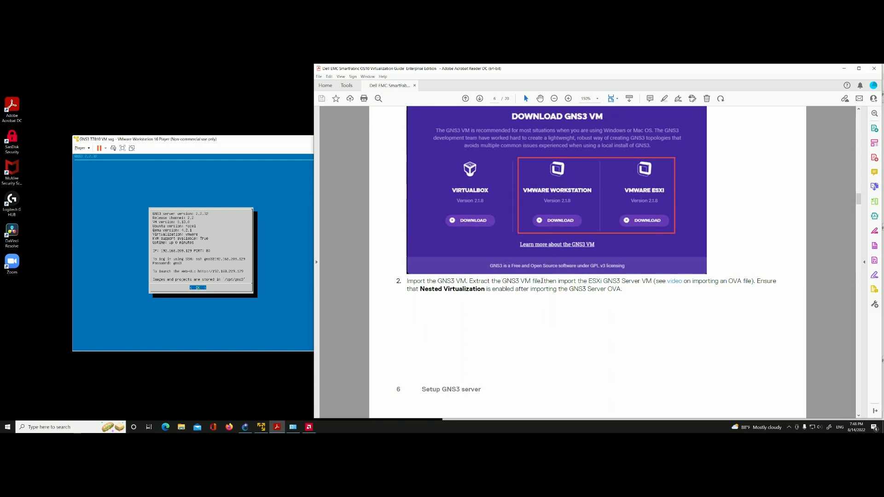
{"action": "scroll", "coordinate": [542, 281], "scroll_direction": "down", "scroll_amount": 5}
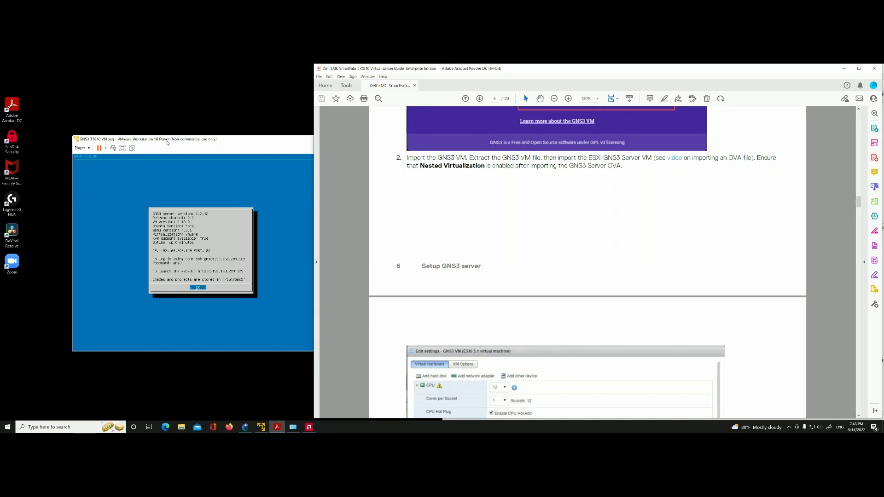
{"action": "scroll", "coordinate": [396, 153], "scroll_direction": "down", "scroll_amount": 5}
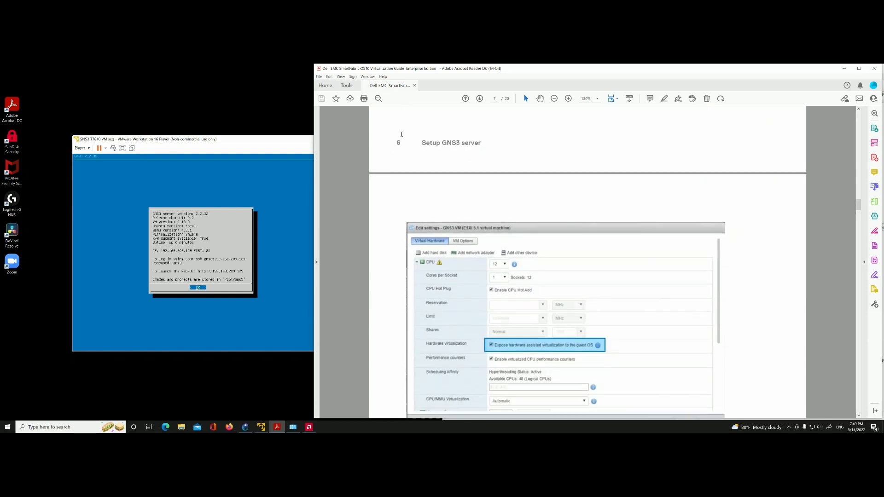
{"action": "scroll", "coordinate": [401, 134], "scroll_direction": "down", "scroll_amount": 2}
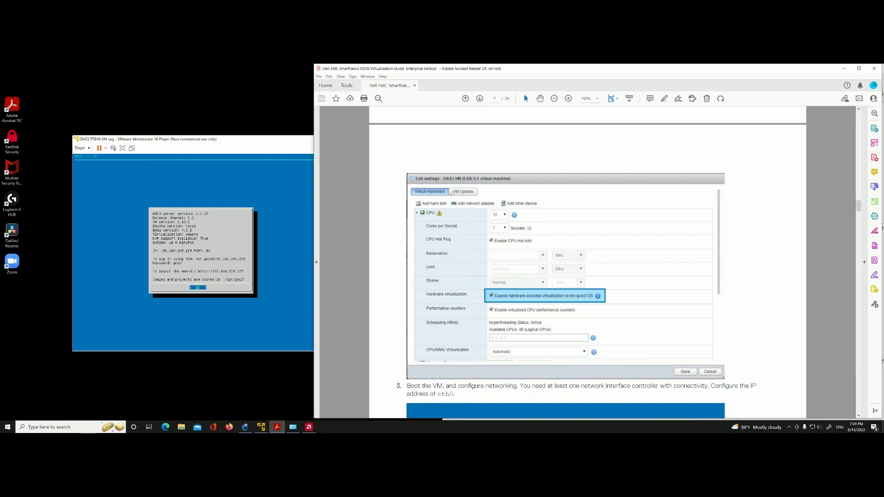
{"action": "scroll", "coordinate": [451, 194], "scroll_direction": "down", "scroll_amount": 2}
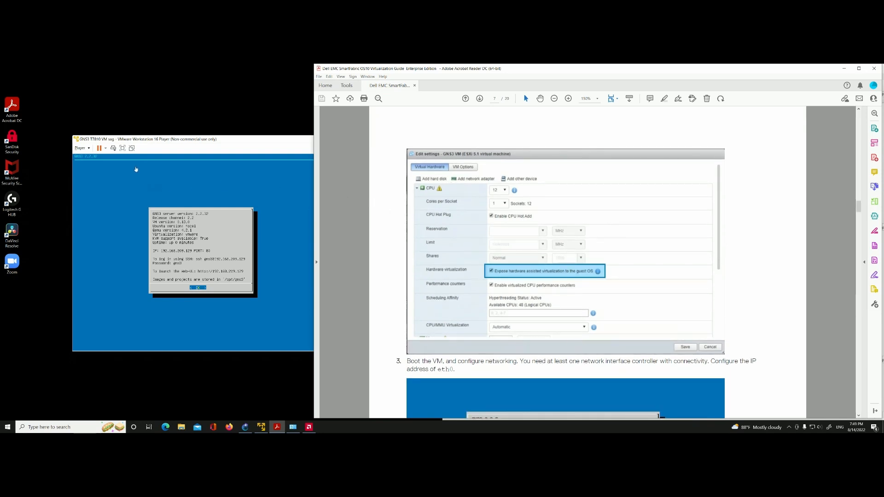
Step: Reposition the GNS3 VM window, switch to the VLT Lab project in GNS3 and widen its topology and servers summary area
{"action": "left_click_drag", "start_coordinate": [139, 142], "coordinate": [214, 161]}
{"action": "left_click_drag", "start_coordinate": [189, 143], "coordinate": [188, 143]}
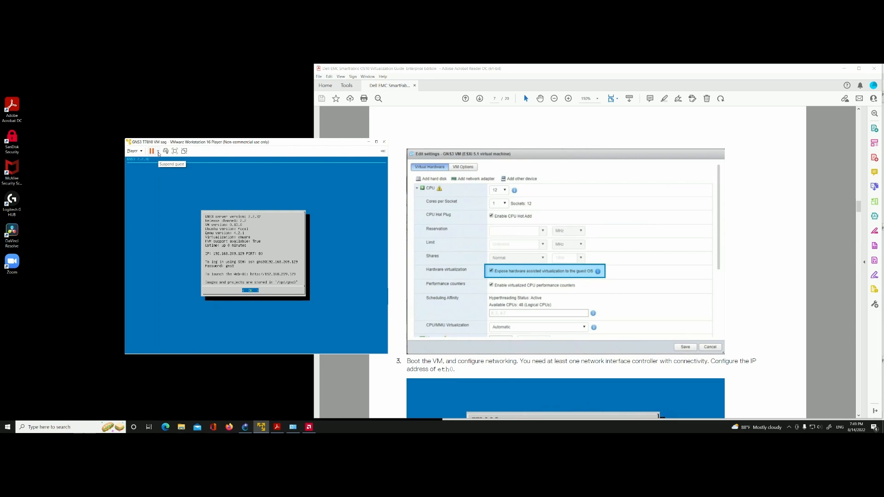
{"action": "left_click", "coordinate": [246, 427]}
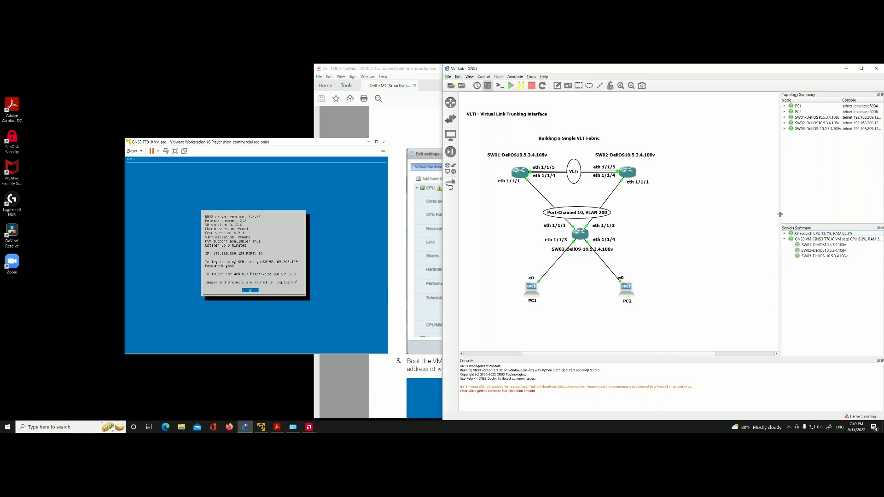
{"action": "left_click_drag", "start_coordinate": [779, 215], "coordinate": [758, 215]}
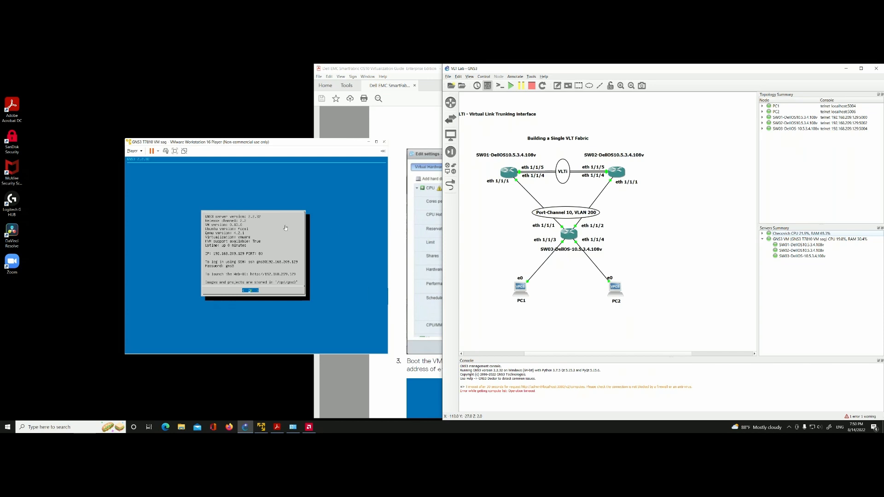
Step: Open the virtual machine settings of the GNS3 VM and minimize the GNS3 window to uncover the guide
{"action": "left_click", "coordinate": [143, 153]}
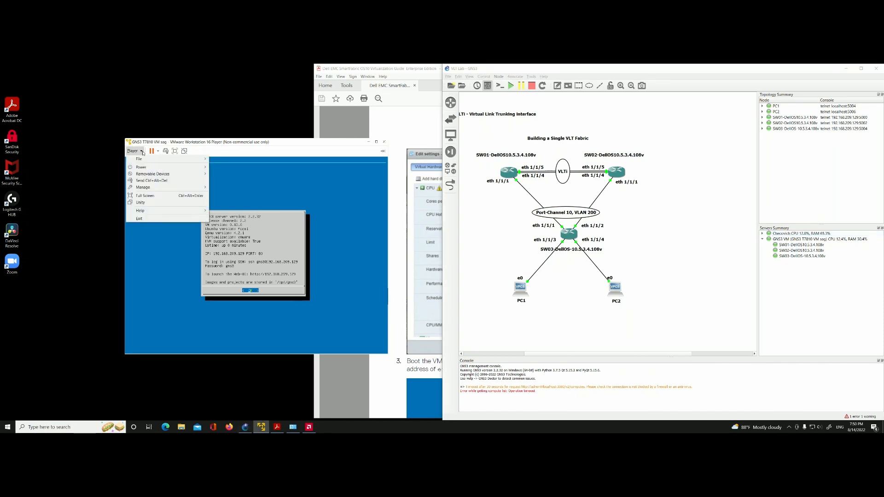
{"action": "mouse_move", "coordinate": [150, 188]}
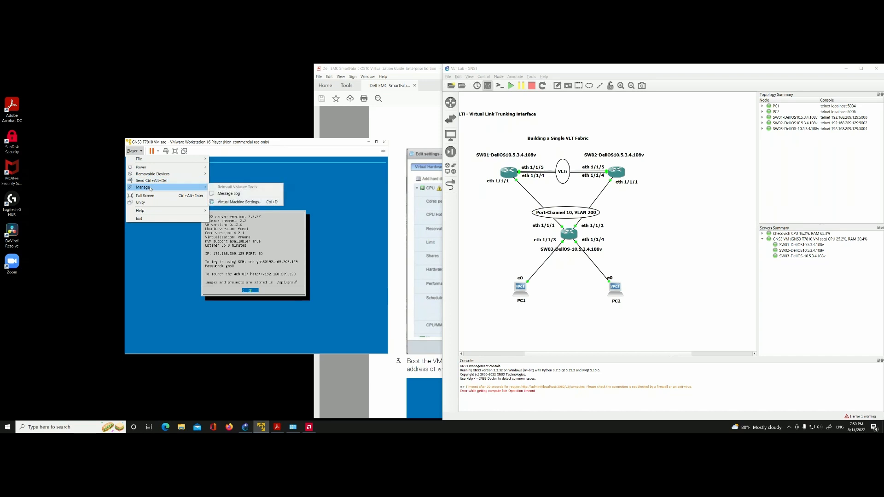
{"action": "left_click", "coordinate": [245, 202]}
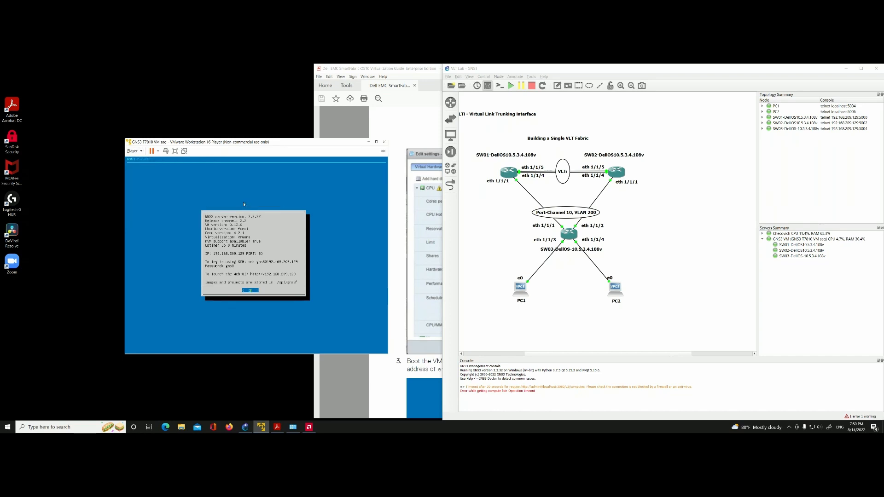
{"action": "left_click", "coordinate": [847, 68]}
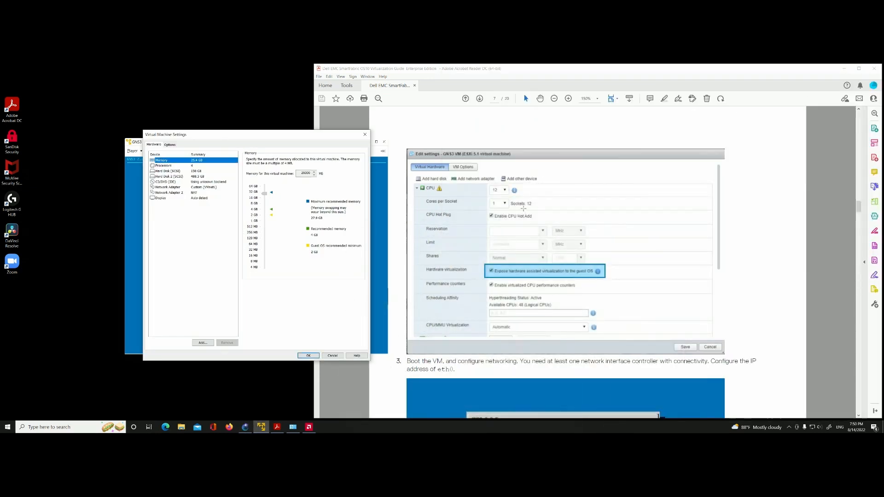
Step: Compare the GNS3 VM's processor and memory settings with the hardware settings pictured in the guide
{"action": "scroll", "coordinate": [524, 214], "scroll_direction": "down", "scroll_amount": 1}
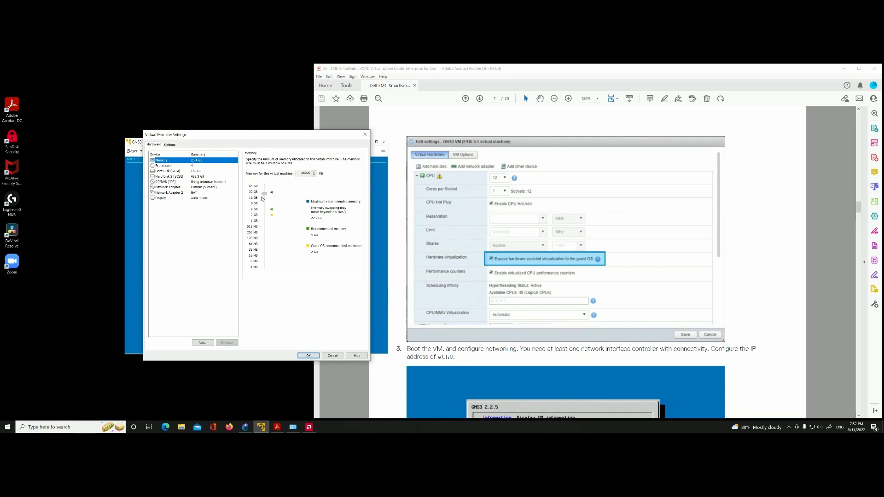
{"action": "left_click", "coordinate": [194, 166]}
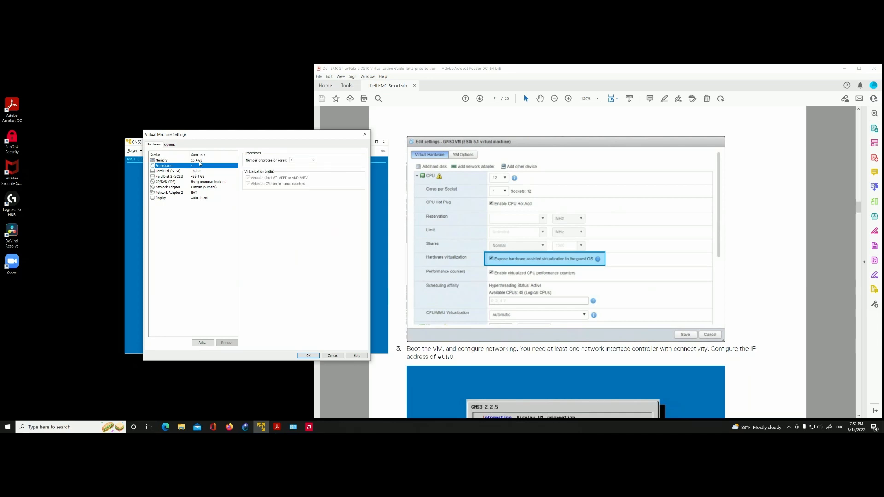
{"action": "left_click", "coordinate": [200, 161]}
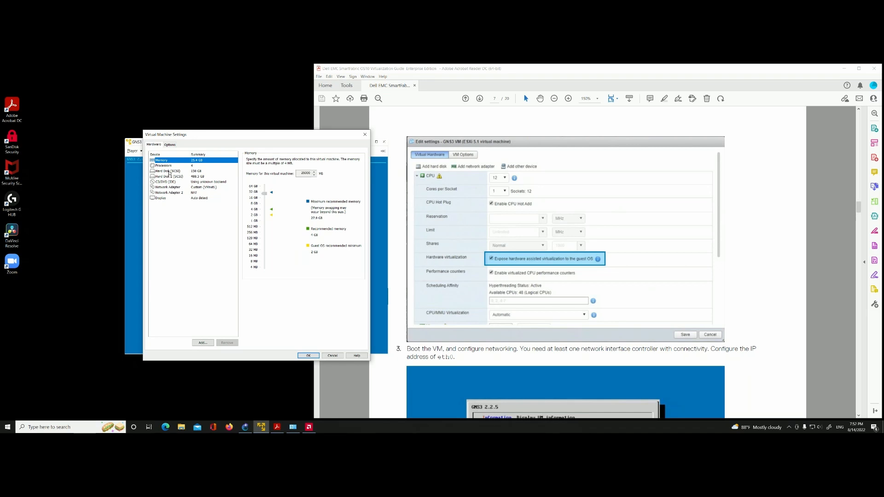
{"action": "left_click", "coordinate": [168, 166]}
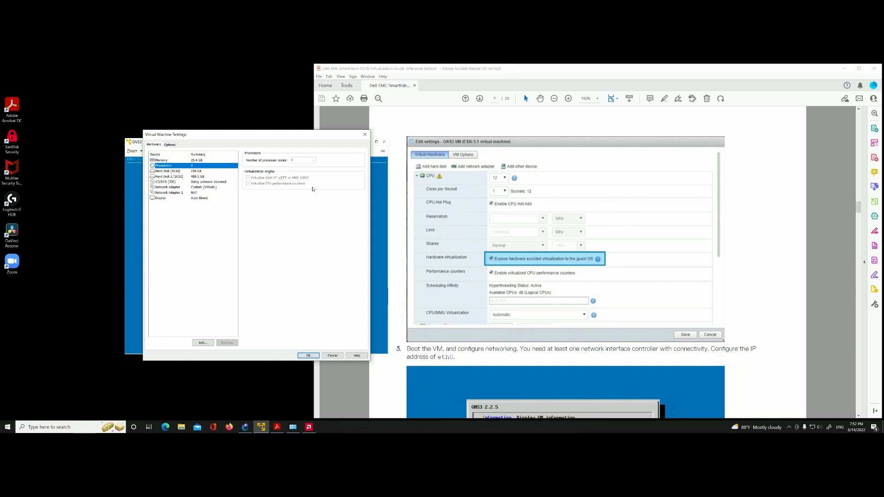
Step: Move the Virtual Machine Settings dialog aside and read the guide's step on booting the VM and configuring the eth0 IP address
{"action": "scroll", "coordinate": [559, 235], "scroll_direction": "down", "scroll_amount": 1}
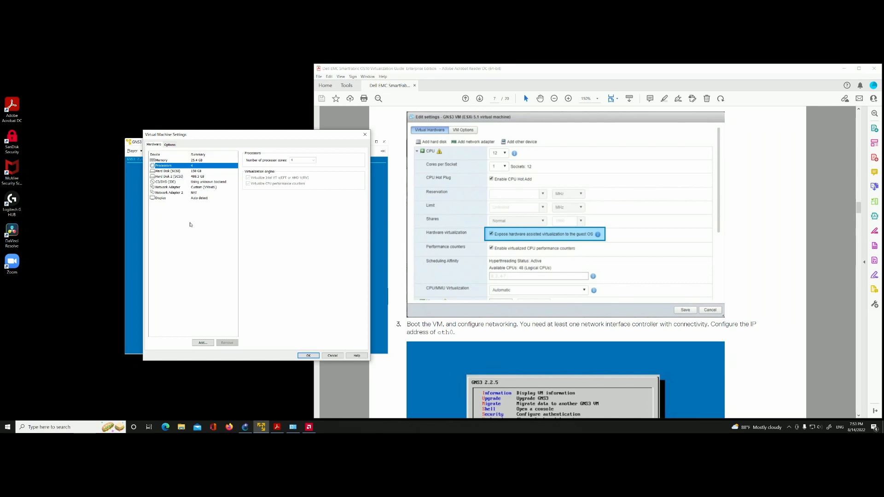
{"action": "left_click_drag", "start_coordinate": [216, 135], "coordinate": [195, 157]}
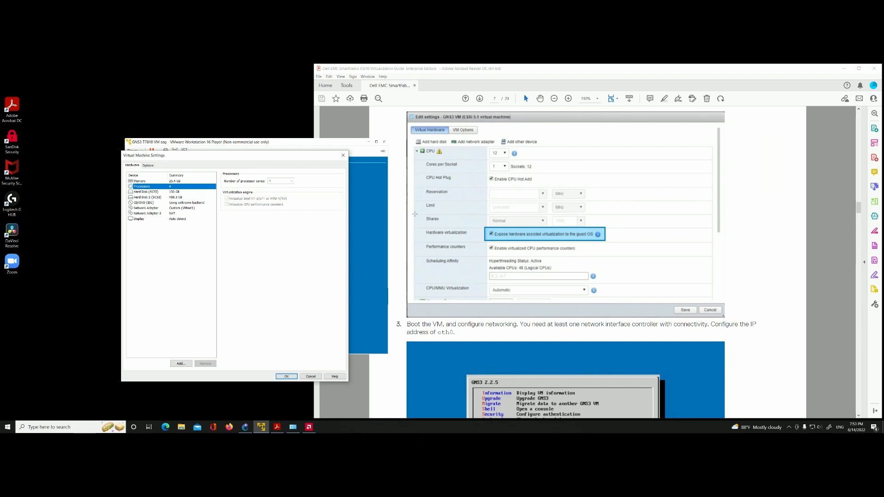
{"action": "scroll", "coordinate": [503, 186], "scroll_direction": "down", "scroll_amount": 5}
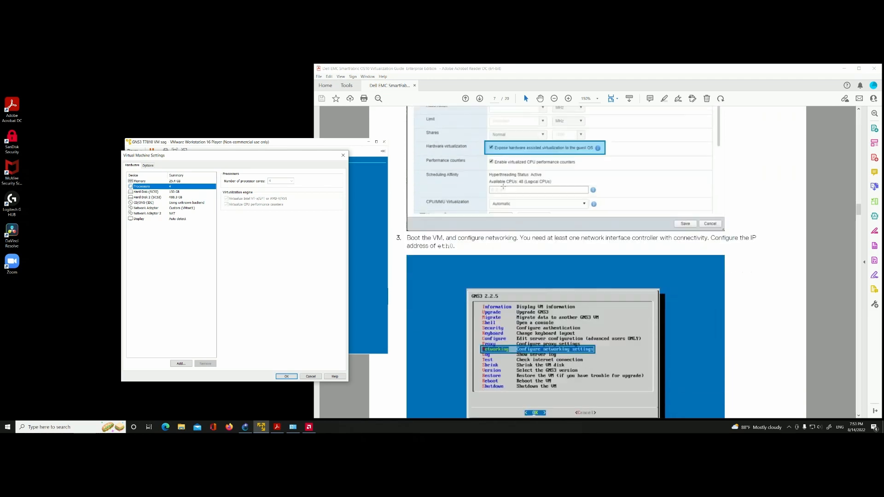
{"action": "scroll", "coordinate": [503, 186], "scroll_direction": "down", "scroll_amount": 1}
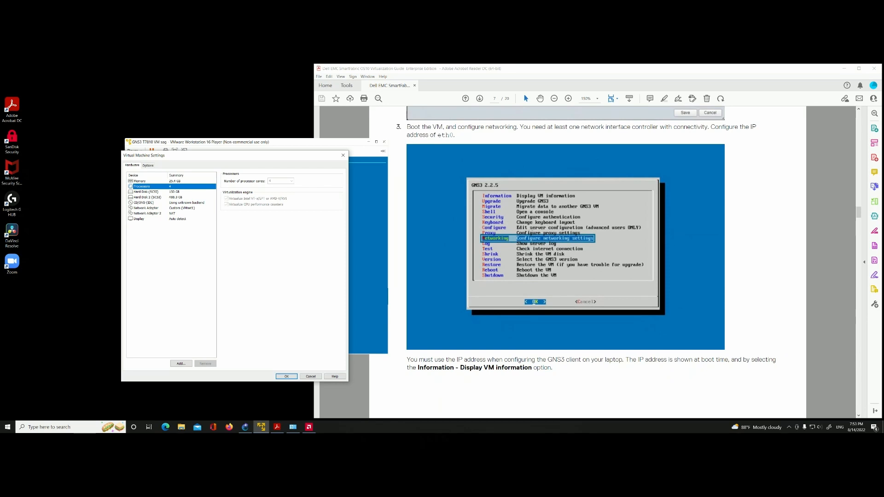
Step: Show the guide's VM information screenshot, close the virtual machine settings and move the GNS3 VM window clear of the guide
{"action": "scroll", "coordinate": [528, 237], "scroll_direction": "down", "scroll_amount": 2}
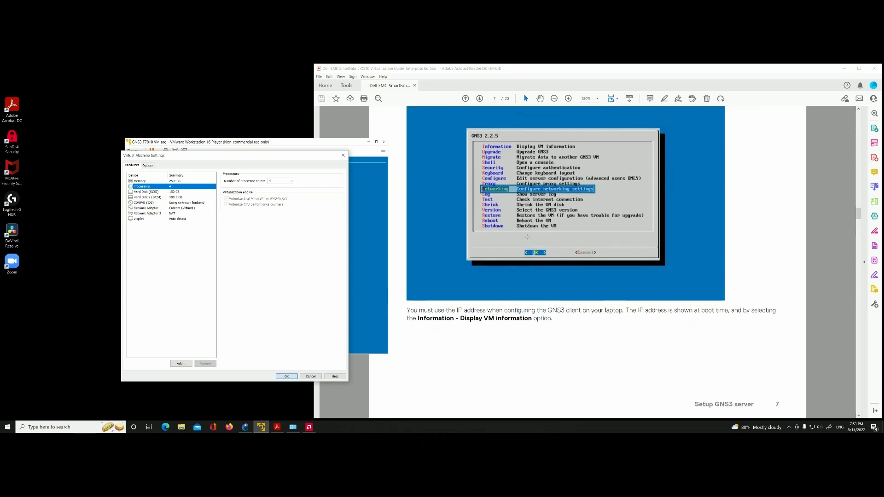
{"action": "scroll", "coordinate": [559, 189], "scroll_direction": "down", "scroll_amount": 12}
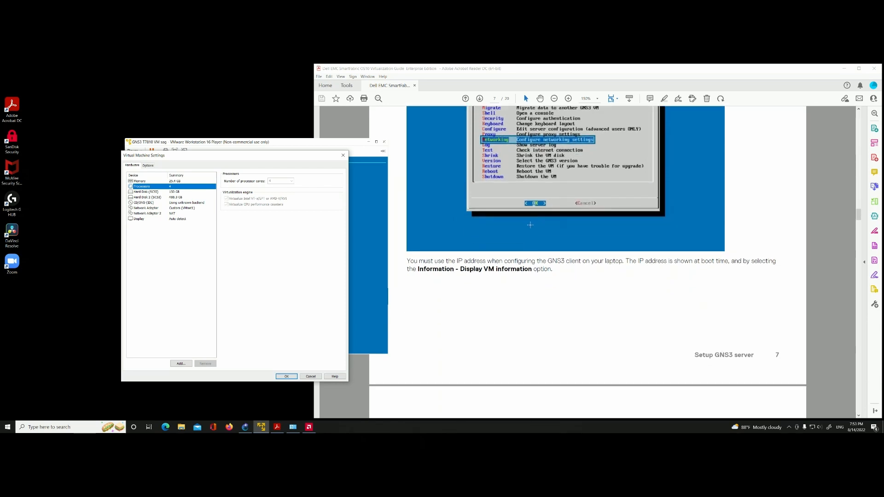
{"action": "scroll", "coordinate": [528, 241], "scroll_direction": "down", "scroll_amount": 2}
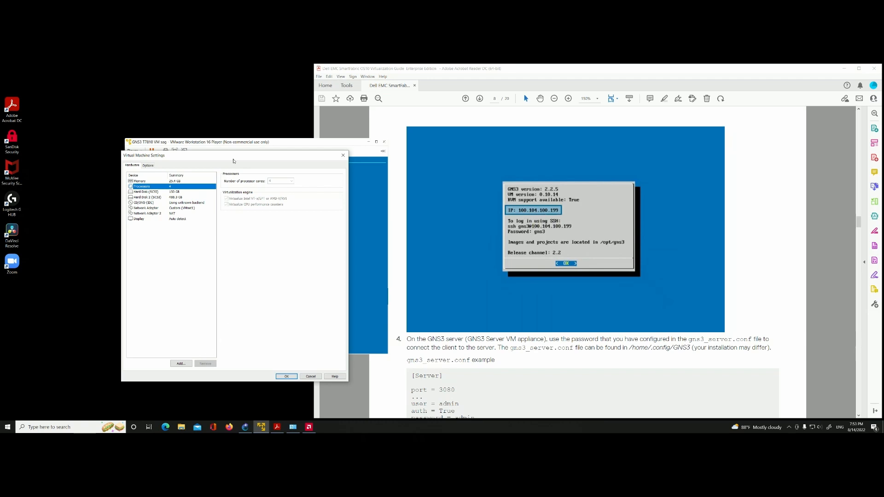
{"action": "left_click_drag", "start_coordinate": [233, 161], "coordinate": [168, 250]}
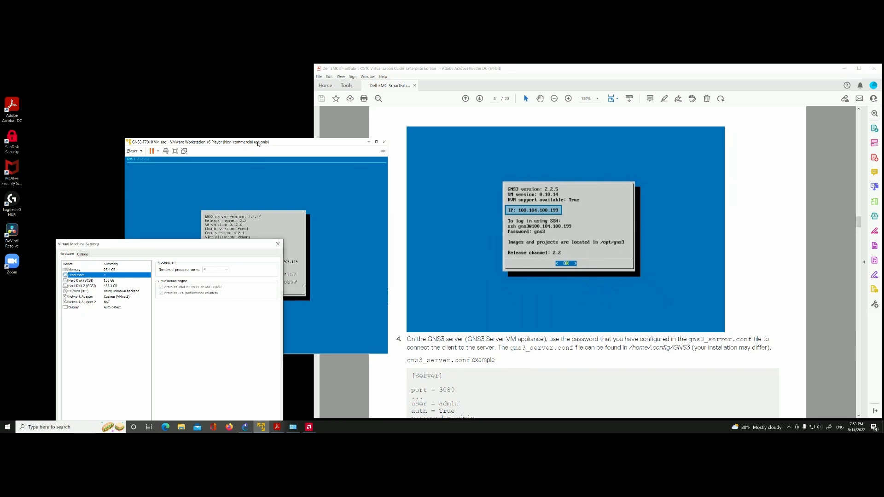
{"action": "left_click", "coordinate": [278, 244]}
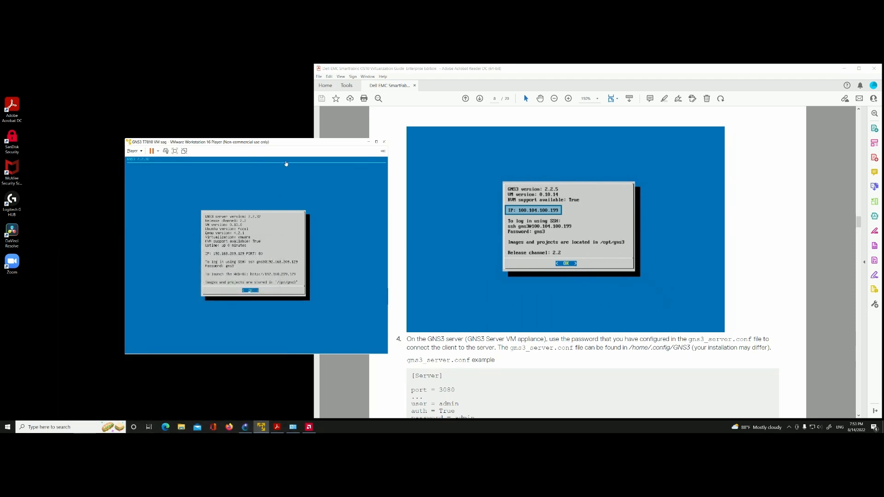
{"action": "left_click_drag", "start_coordinate": [280, 147], "coordinate": [191, 137]}
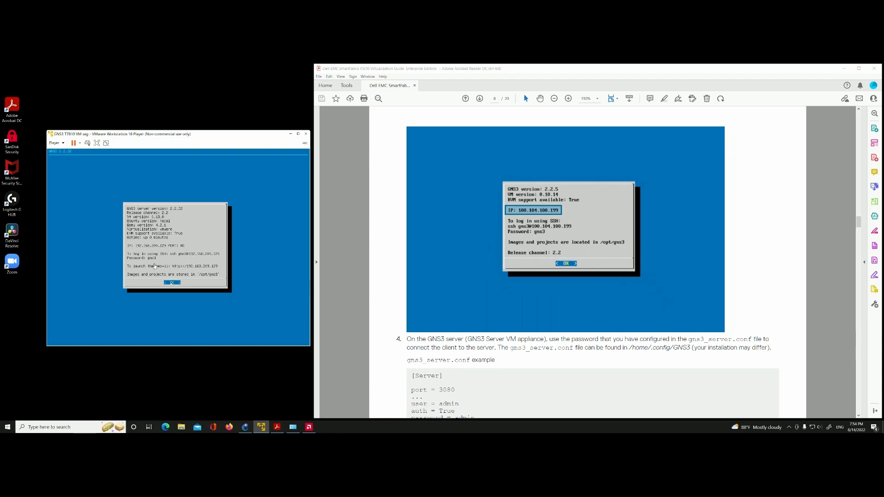
Step: Read the guide from the gns3_server.conf example and server restart step through to the pictured GNS3 Server preferences
{"action": "scroll", "coordinate": [450, 217], "scroll_direction": "down", "scroll_amount": 10}
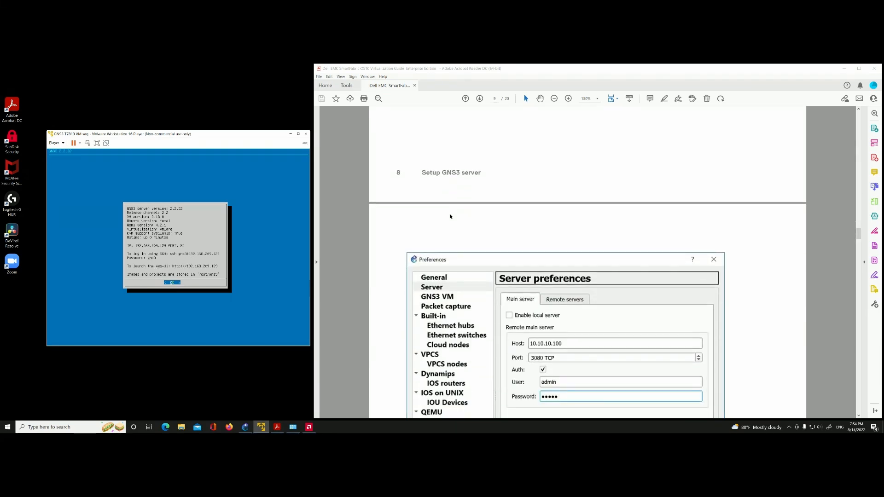
{"action": "scroll", "coordinate": [450, 217], "scroll_direction": "down", "scroll_amount": 2}
{"action": "scroll", "coordinate": [450, 216], "scroll_direction": "up", "scroll_amount": 6}
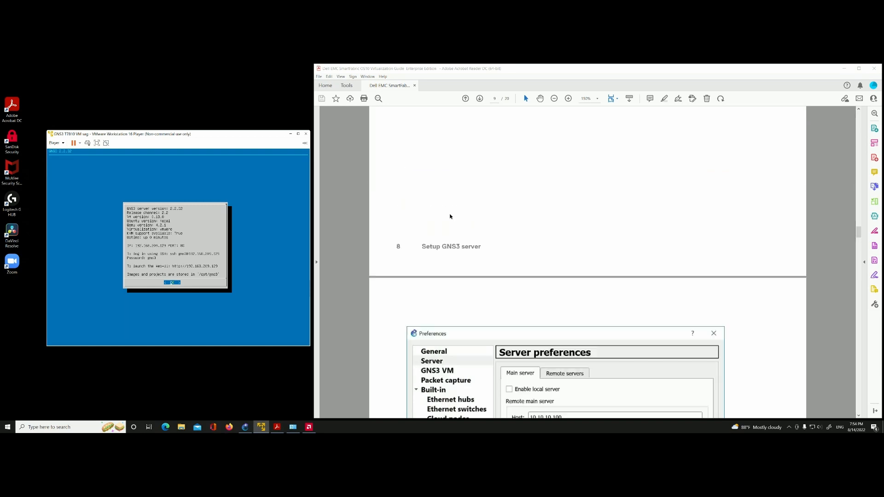
{"action": "scroll", "coordinate": [450, 214], "scroll_direction": "up", "scroll_amount": 5}
{"action": "scroll", "coordinate": [450, 215], "scroll_direction": "down", "scroll_amount": 9}
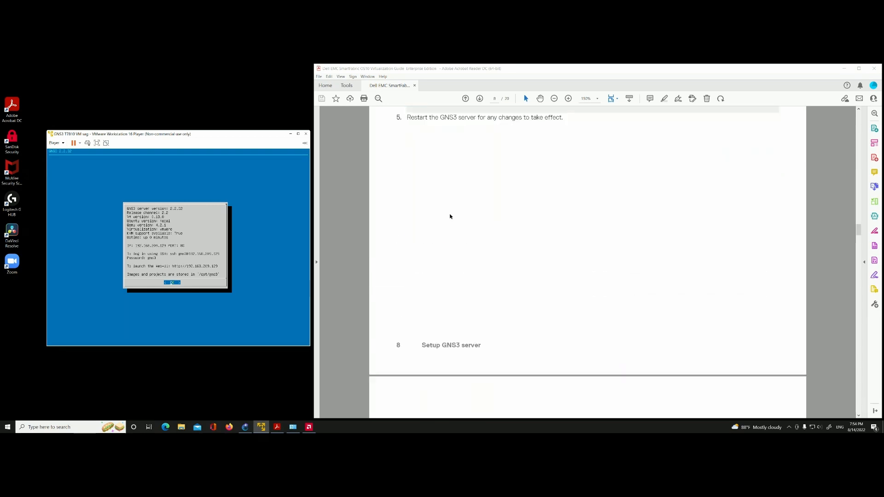
{"action": "scroll", "coordinate": [450, 217], "scroll_direction": "down", "scroll_amount": 3}
{"action": "scroll", "coordinate": [448, 216], "scroll_direction": "down", "scroll_amount": 1}
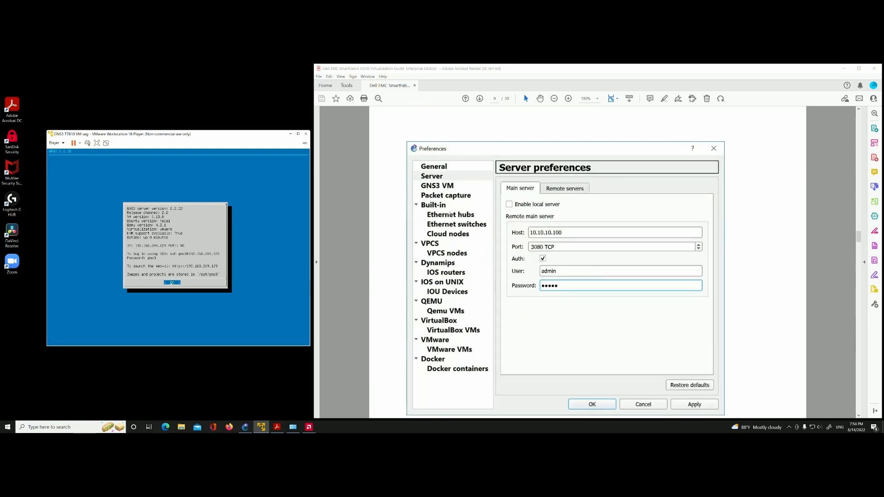
{"action": "scroll", "coordinate": [450, 227], "scroll_direction": "down", "scroll_amount": 1}
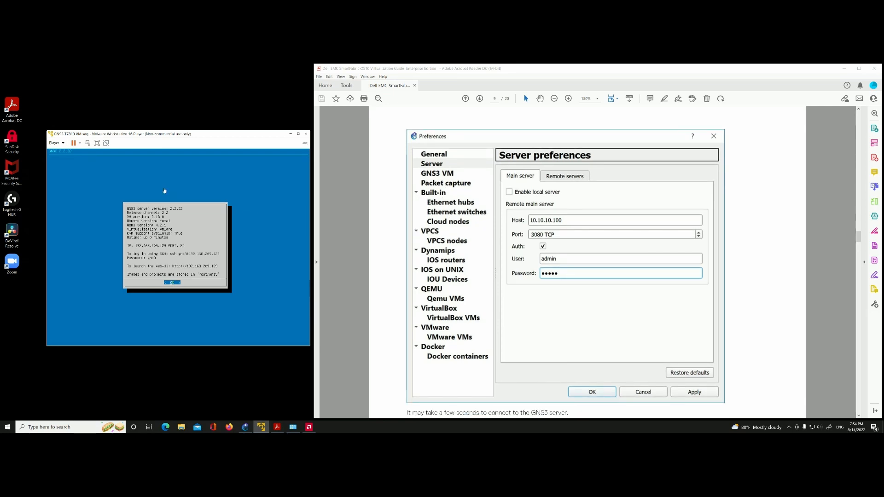
Step: Open the GNS3 VM's virtual machine settings and show the network connection options of its first Network Adapter
{"action": "left_click", "coordinate": [65, 146]}
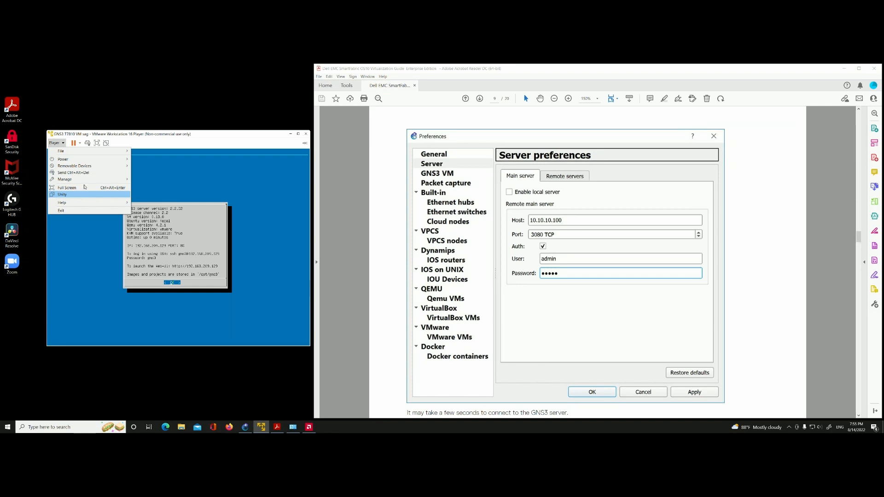
{"action": "mouse_move", "coordinate": [89, 182]}
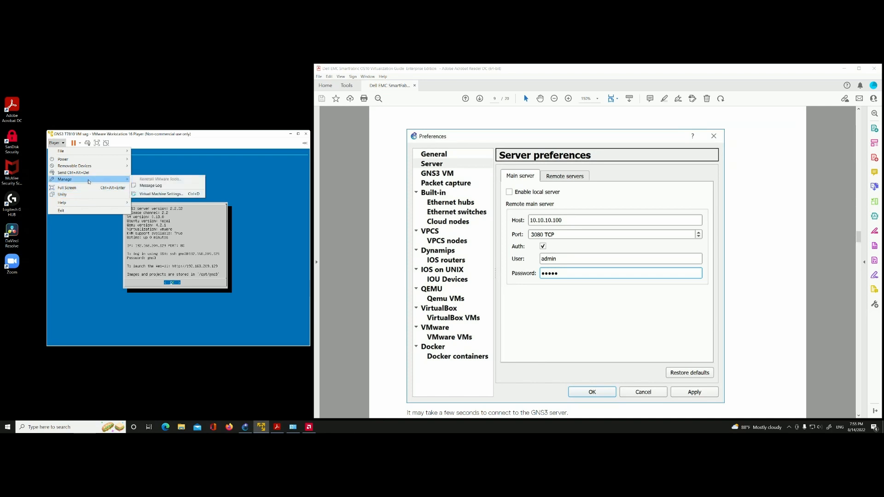
{"action": "left_click", "coordinate": [157, 194]}
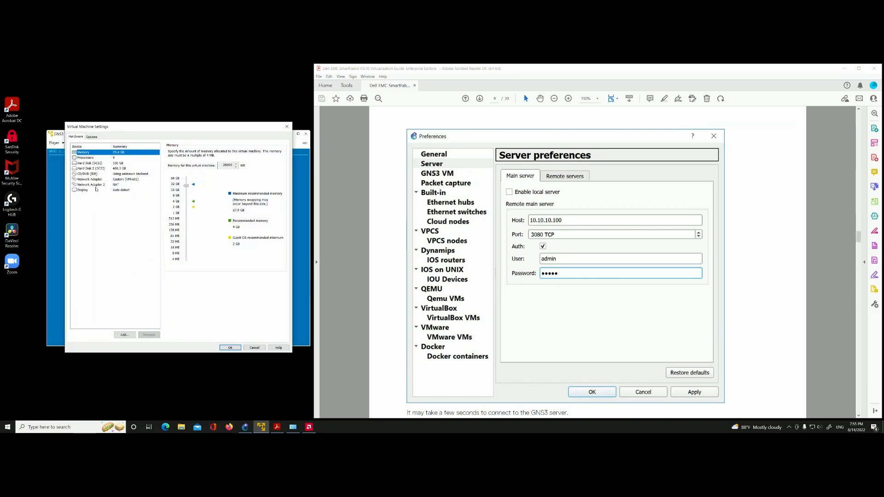
{"action": "left_click", "coordinate": [96, 180]}
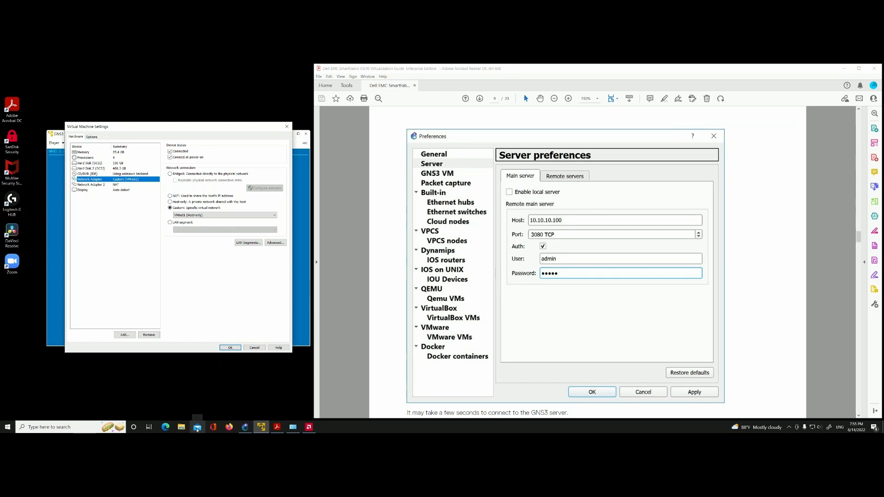
{"action": "mouse_move", "coordinate": [293, 430]}
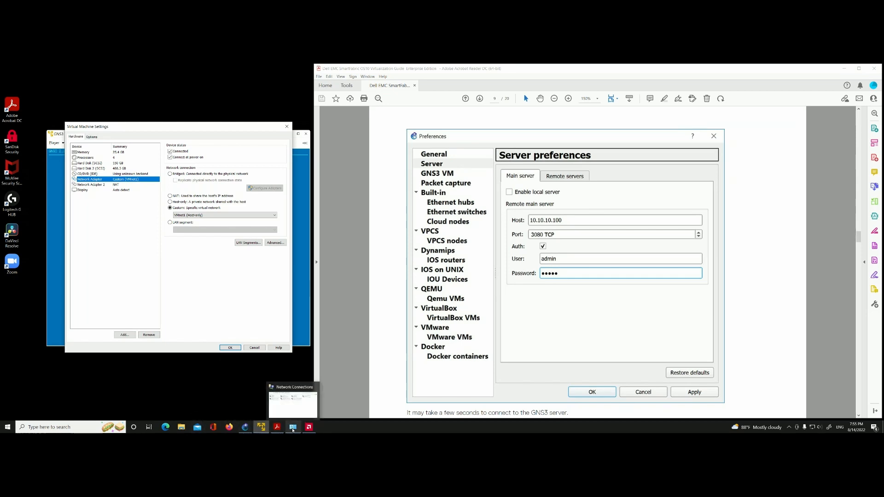
{"action": "left_click", "coordinate": [293, 405]}
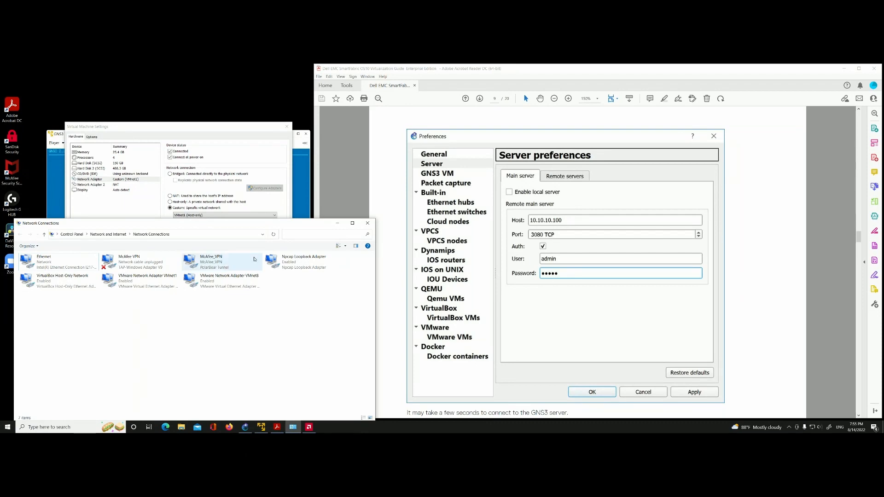
{"action": "left_click_drag", "start_coordinate": [240, 226], "coordinate": [613, 144]}
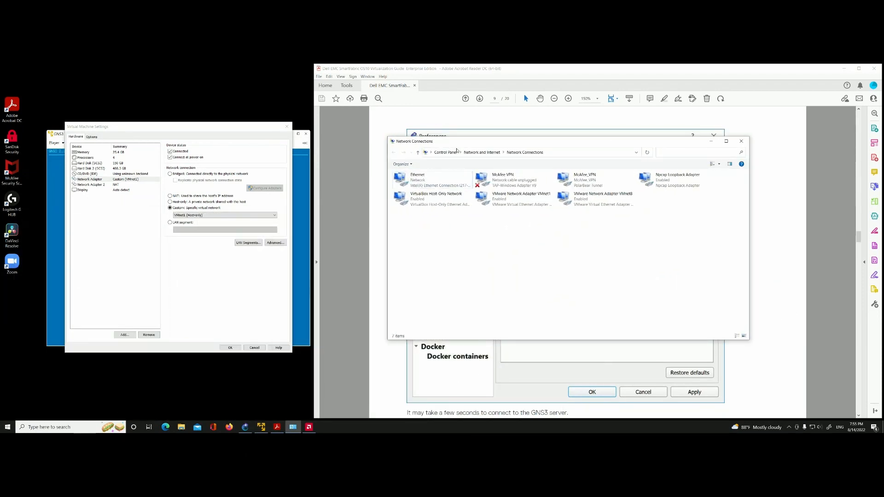
{"action": "left_click_drag", "start_coordinate": [484, 144], "coordinate": [437, 165]}
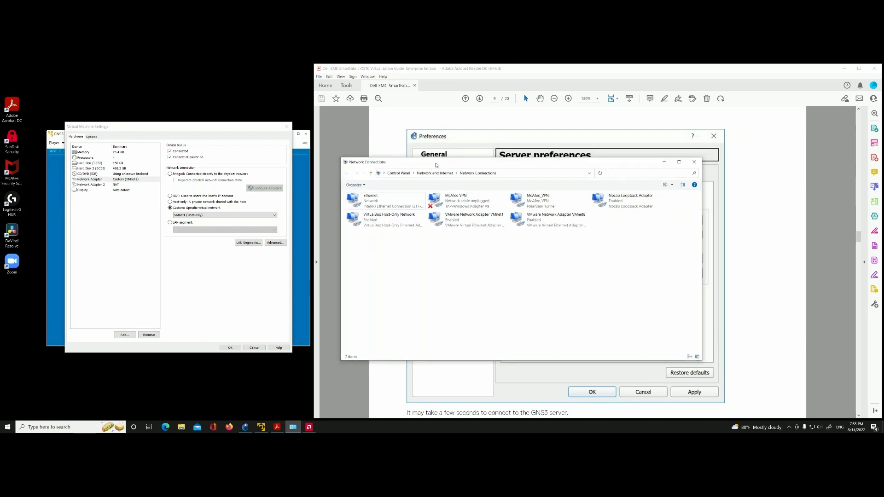
{"action": "left_click", "coordinate": [694, 162]}
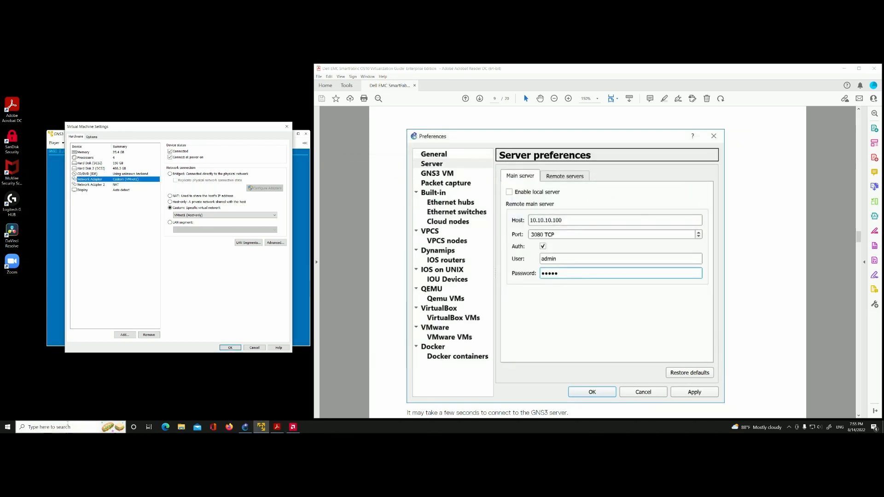
Step: Open Network Connections through the Windows network status settings, close Settings and place the window beside the virtual machine settings
{"action": "key", "text": "super+s"}
{"action": "type", "text": "neteo"}
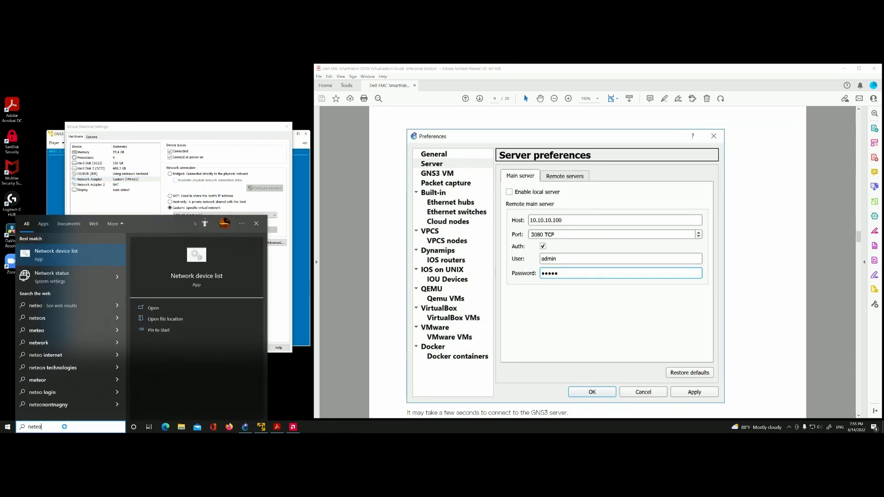
{"action": "key", "text": "Down"}
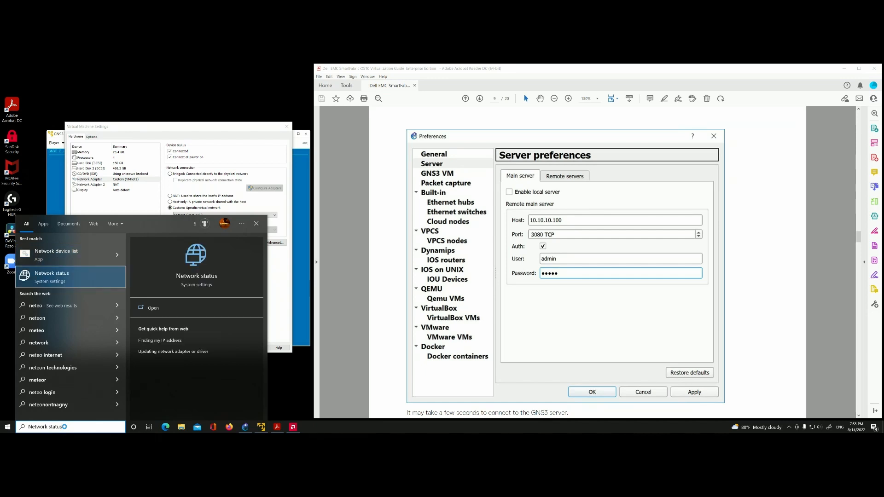
{"action": "key", "text": "Return"}
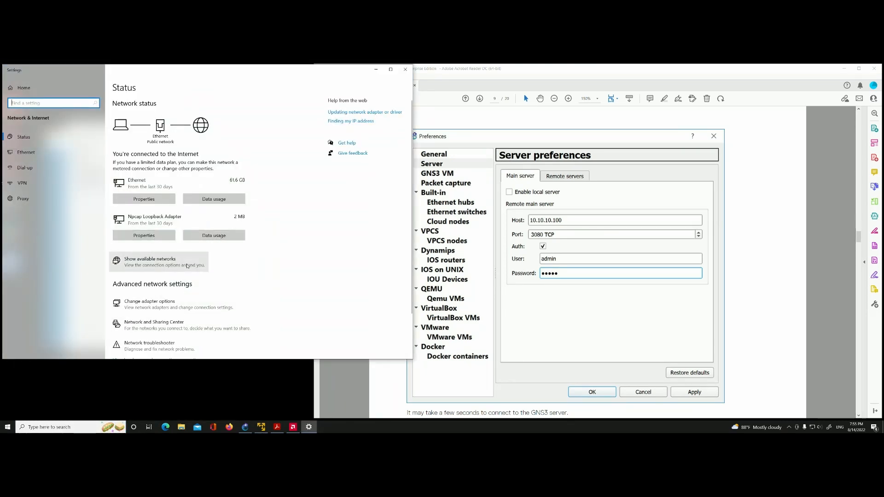
{"action": "left_click", "coordinate": [158, 302]}
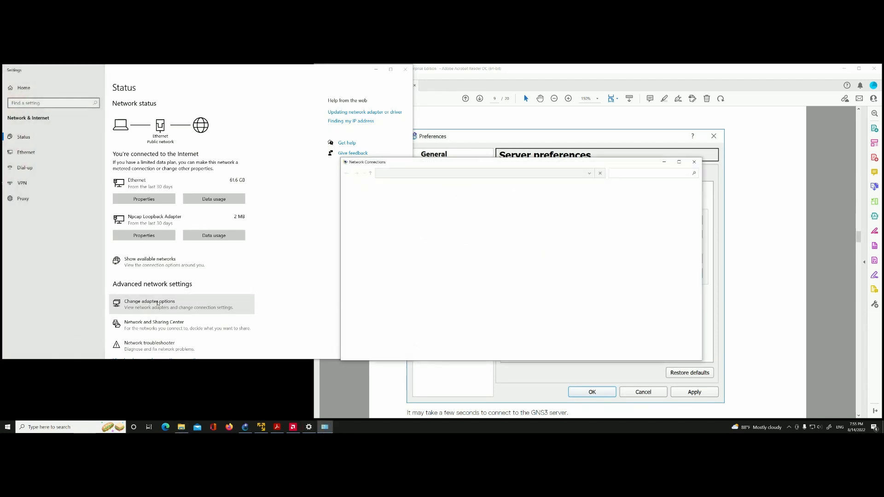
{"action": "left_click", "coordinate": [405, 69]}
{"action": "left_click_drag", "start_coordinate": [491, 162], "coordinate": [460, 129]}
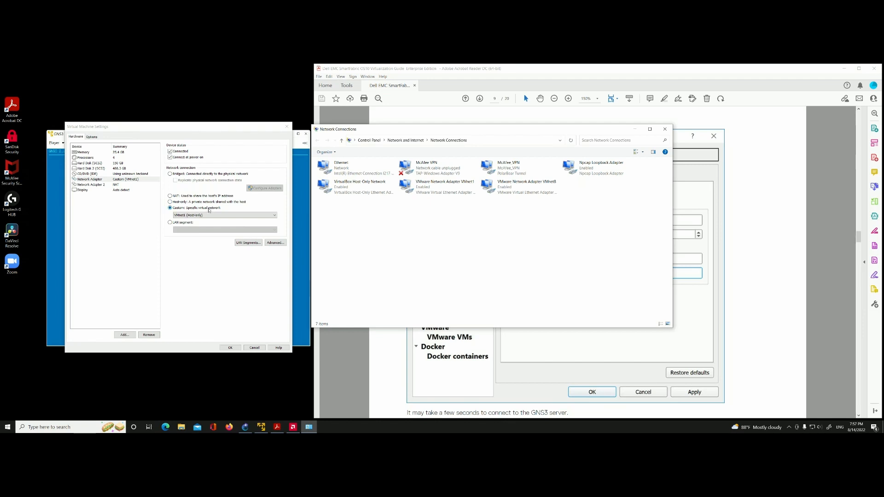
Step: Choose VMnet1 (Host-only) as the first Network Adapter's custom network and compare its connection settings with those of Network Adapter 2
{"action": "left_click", "coordinate": [275, 215]}
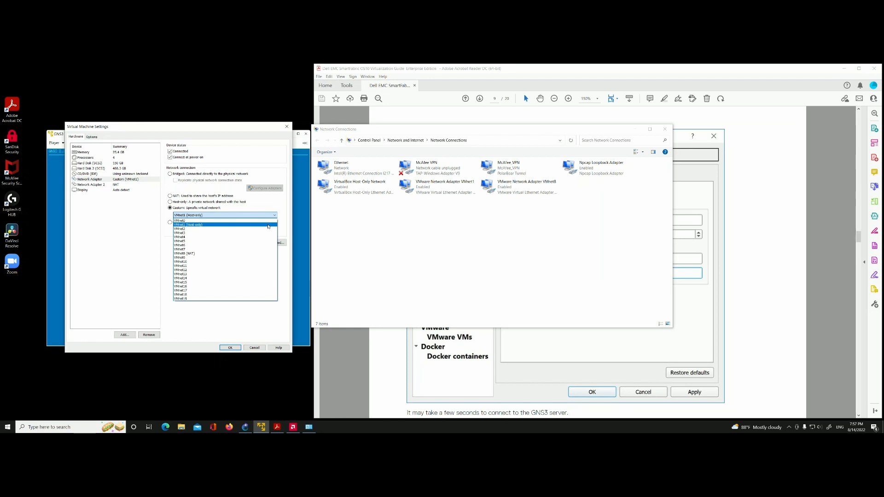
{"action": "left_click", "coordinate": [193, 225]}
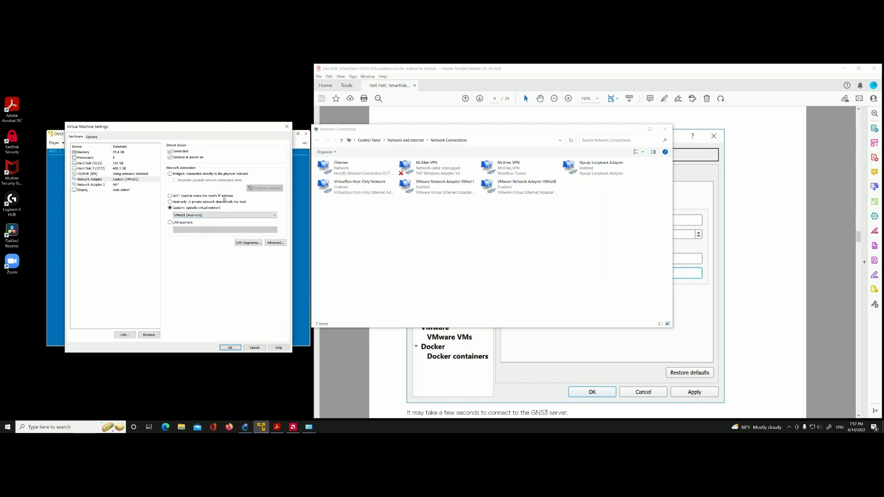
{"action": "left_click", "coordinate": [105, 185]}
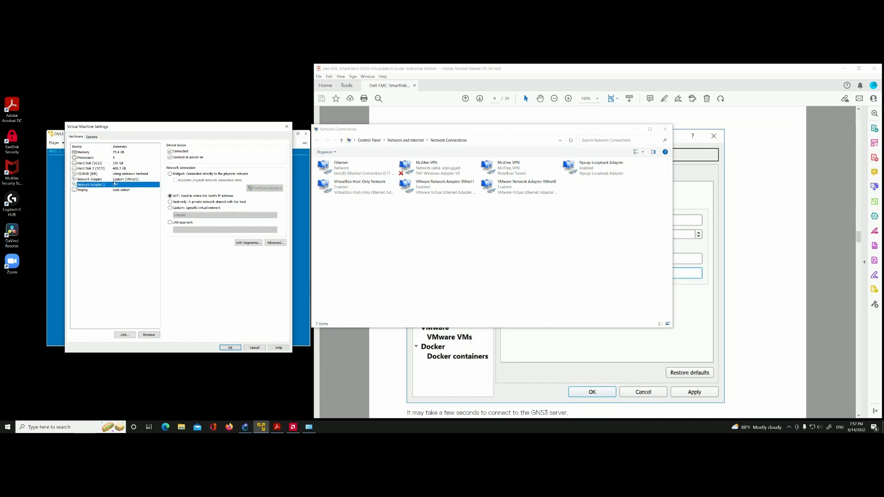
{"action": "left_click", "coordinate": [112, 181]}
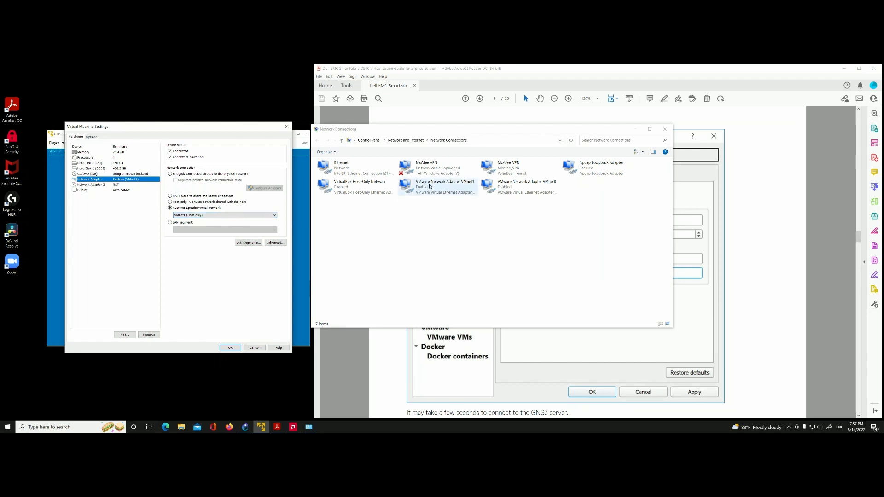
Step: Select VMware Network Adapter VMnet1 in Network Connections, check the VLT Lab topology in GNS3 and minimize GNS3 again
{"action": "left_click", "coordinate": [430, 186]}
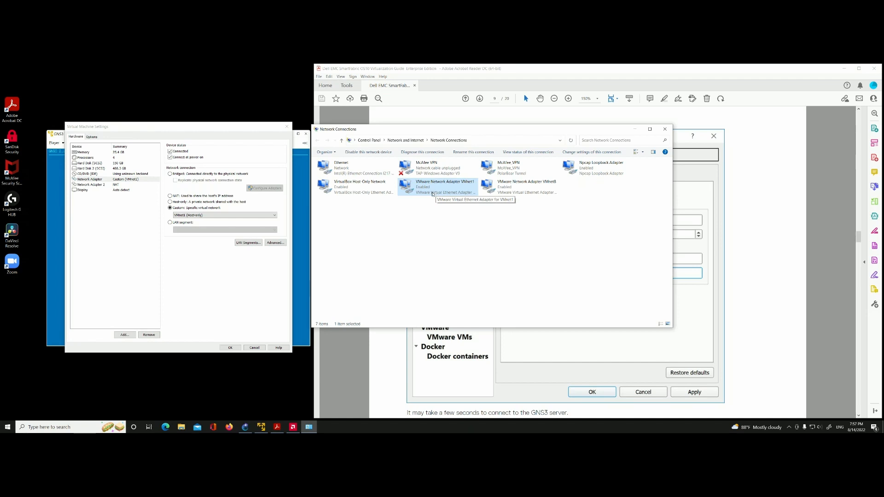
{"action": "left_click", "coordinate": [245, 427]}
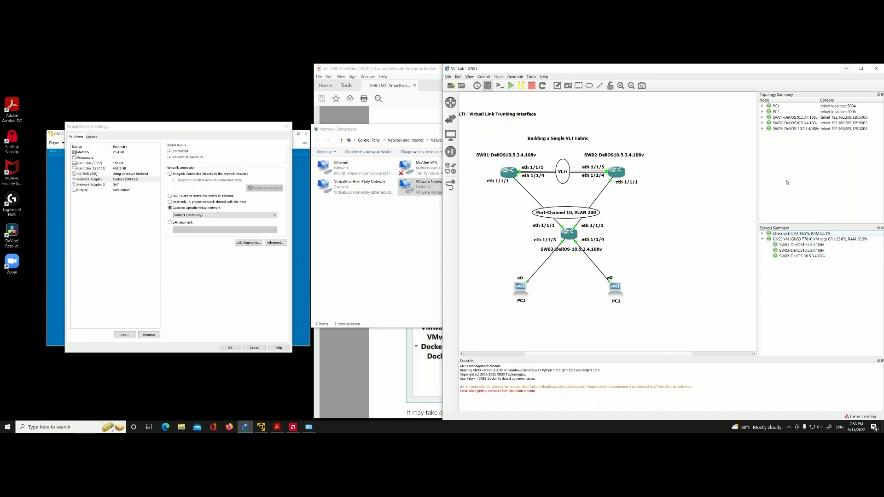
{"action": "left_click", "coordinate": [846, 68]}
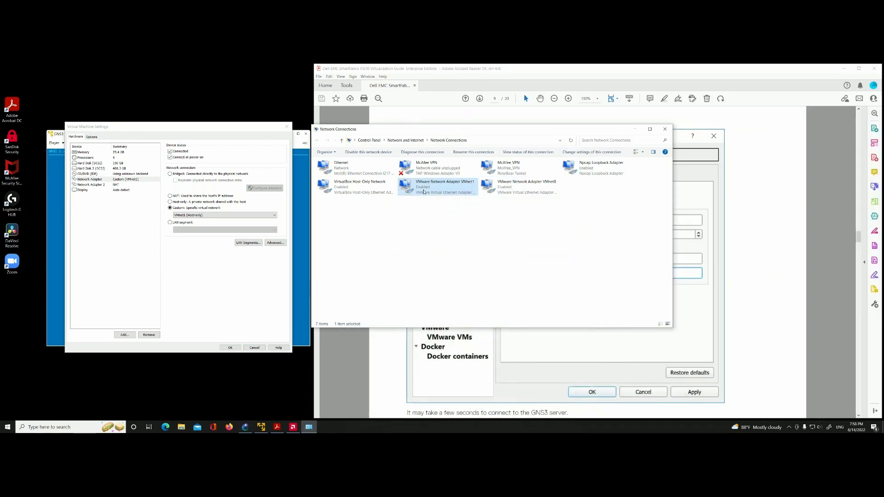
Step: Show the available actions for VMware Network Adapter VMnet1 without choosing any and minimize Network Connections
{"action": "right_click", "coordinate": [426, 186]}
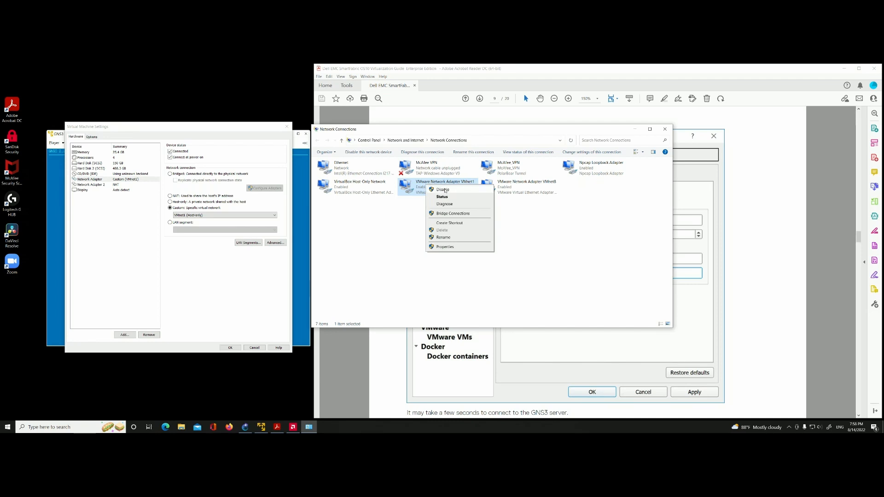
{"action": "left_click", "coordinate": [387, 240]}
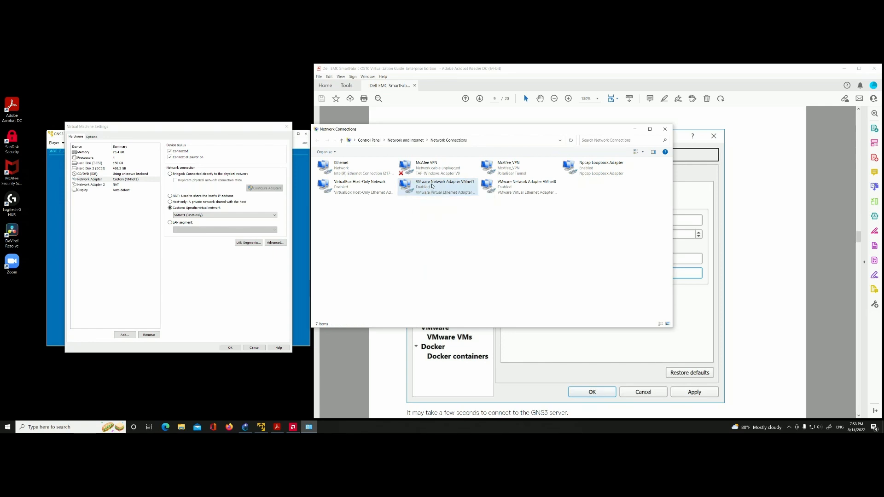
{"action": "right_click", "coordinate": [433, 186]}
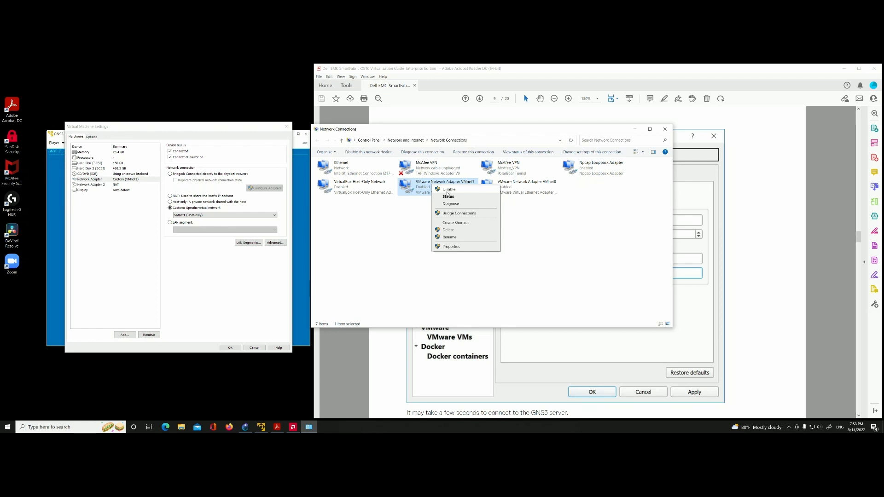
{"action": "left_click", "coordinate": [636, 131]}
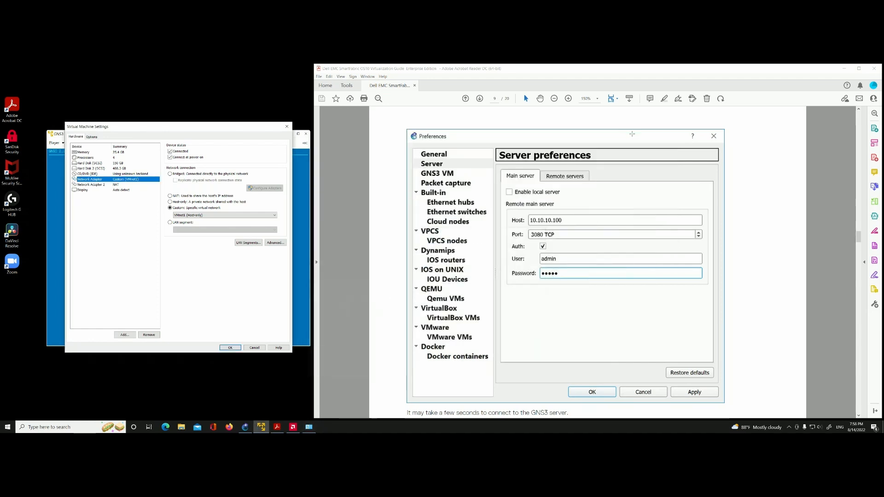
Step: Check the GNS3 VM entry in GNS3's servers summary against the guide's Server preferences and VMnet1 in Network Connections, ending in GNS3
{"action": "key", "text": "alt+Tab"}
{"action": "key", "text": "alt+Tab"}
{"action": "key", "text": "alt+Tab"}
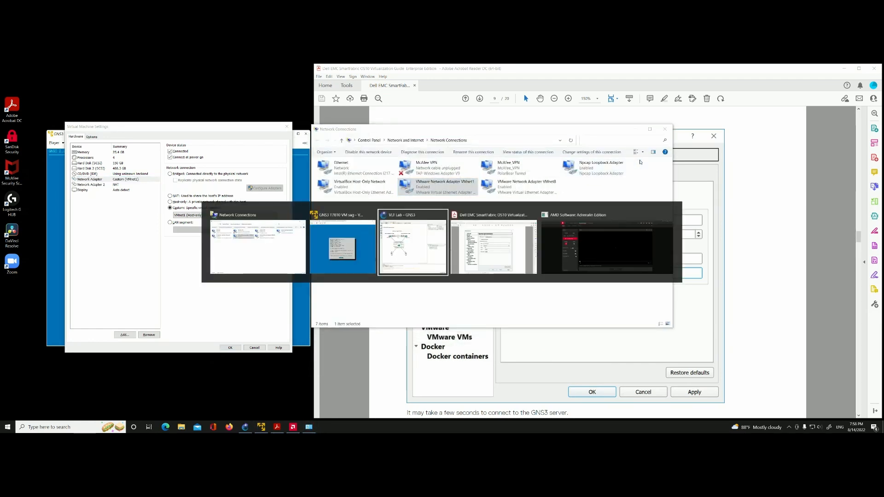
{"action": "key", "text": "alt+Tab"}
{"action": "key", "text": "alt+Tab"}
{"action": "key", "text": "alt+Tab"}
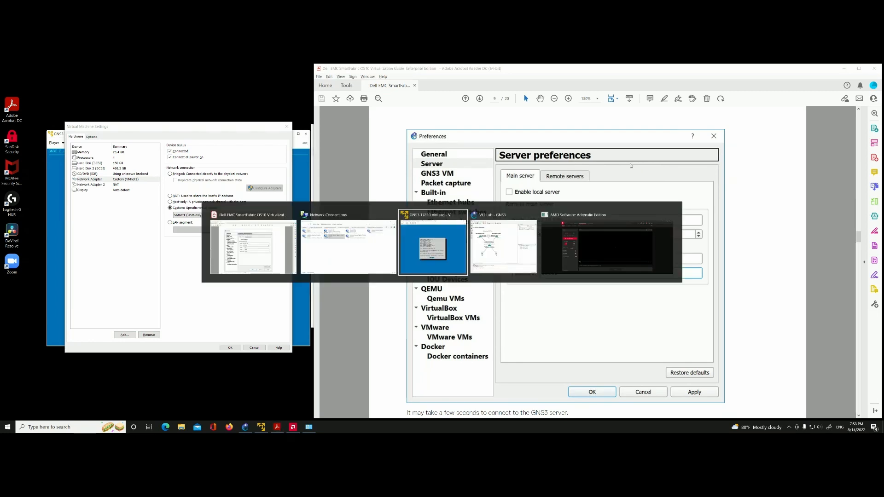
{"action": "key", "text": "alt+Tab"}
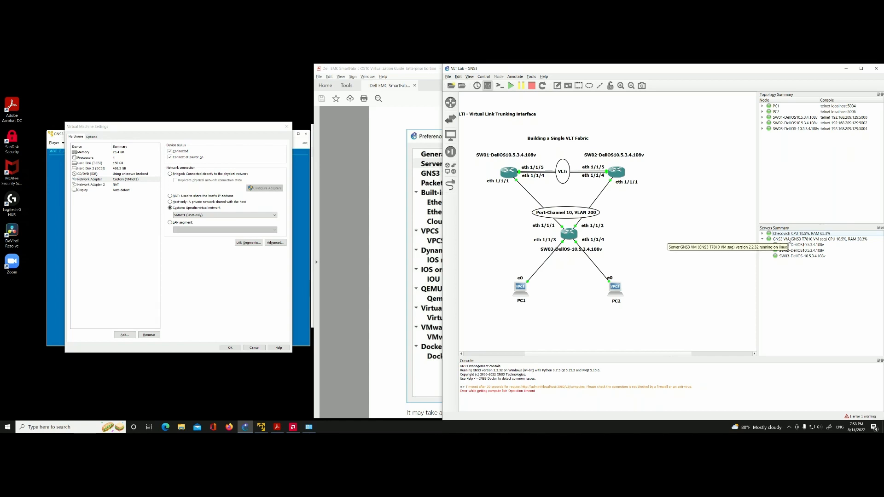
{"action": "key", "text": "alt+Tab"}
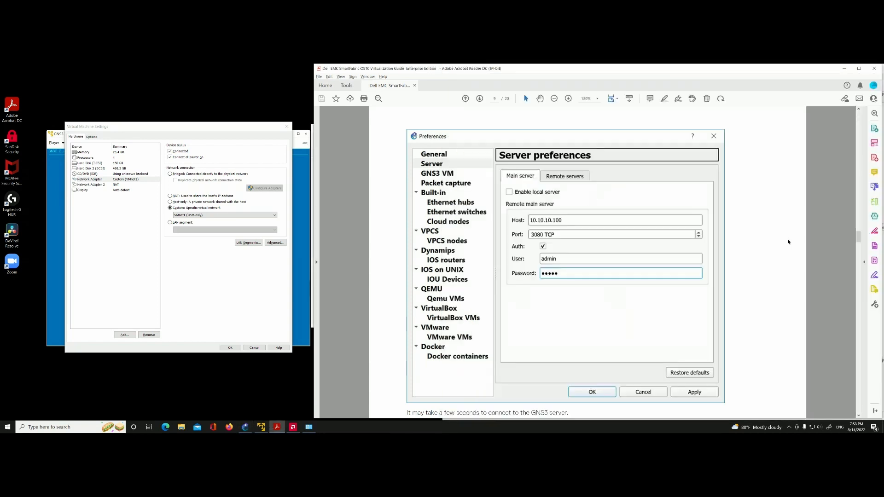
{"action": "key", "text": "alt+Tab"}
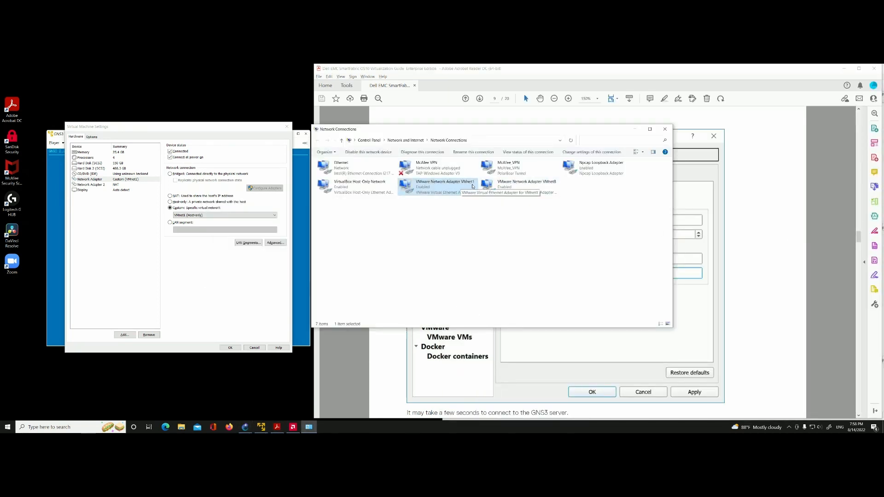
{"action": "key", "text": "alt+Tab"}
{"action": "key", "text": "alt+Tab"}
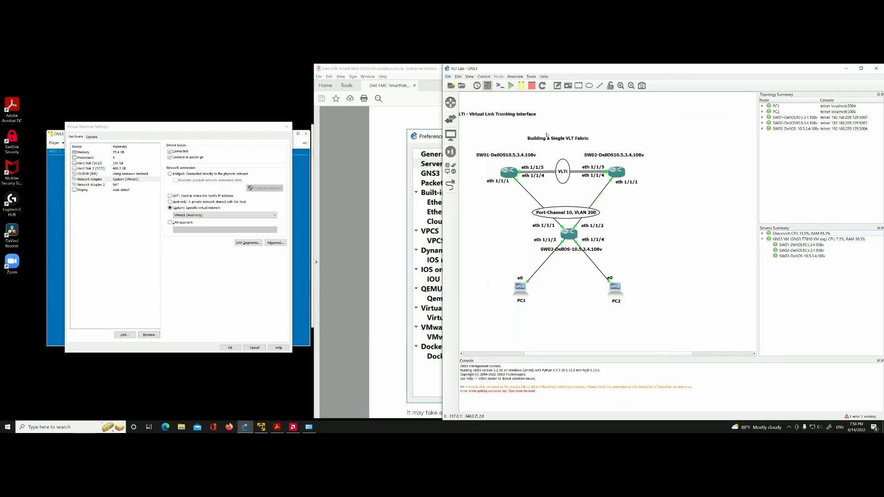
Step: Open GNS3's Setup Wizard, keep the virtual machine option and localhost as the local server's host binding
{"action": "left_click", "coordinate": [545, 77]}
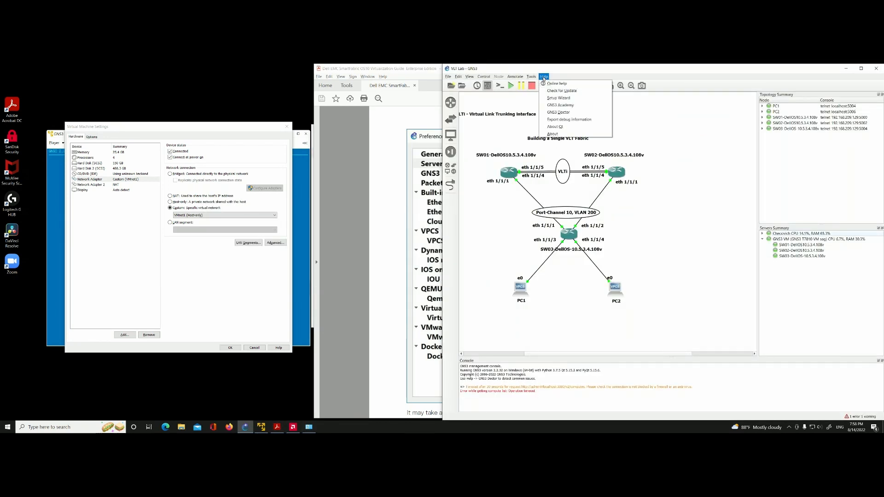
{"action": "left_click", "coordinate": [561, 99]}
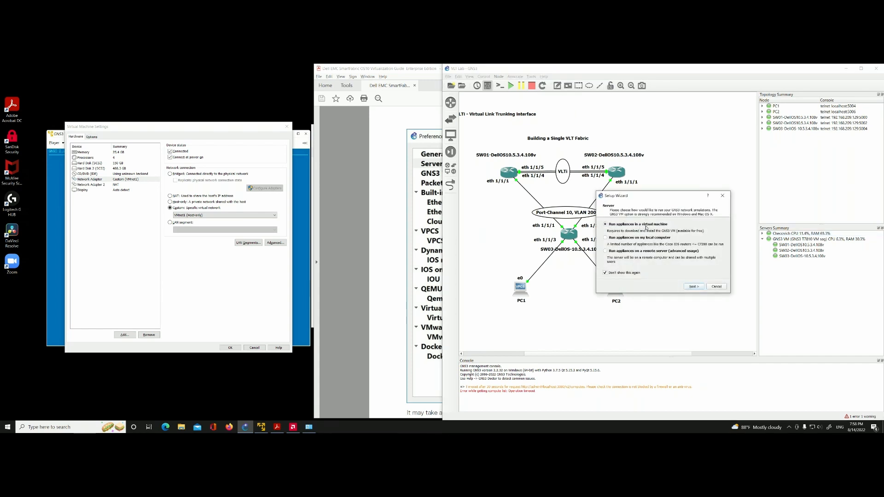
{"action": "left_click", "coordinate": [693, 287]}
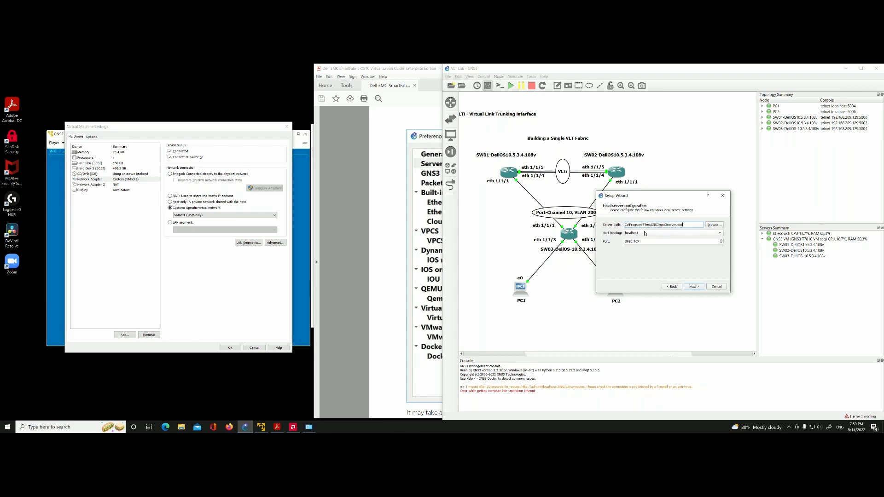
{"action": "left_click", "coordinate": [644, 235]}
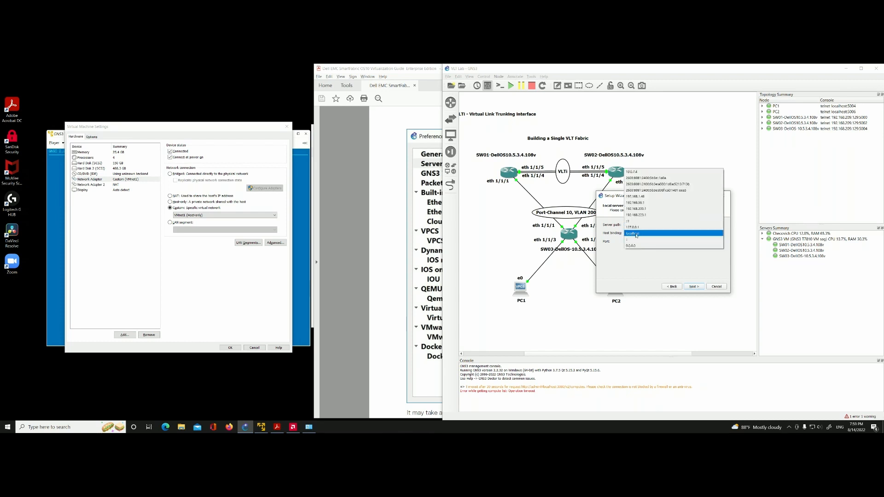
{"action": "left_click", "coordinate": [638, 236]}
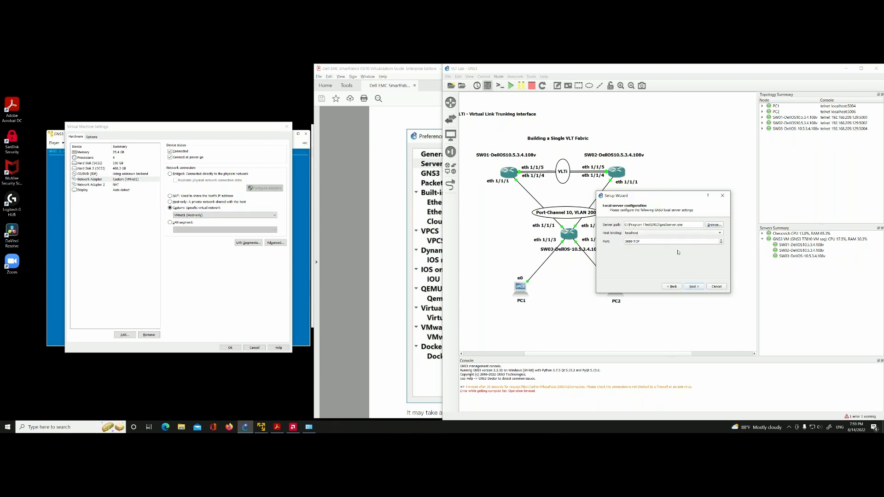
Step: Validate the local server connection, review the wizard's GNS3 VM page with VMware as virtualization software and cancel the wizard
{"action": "left_click", "coordinate": [694, 287]}
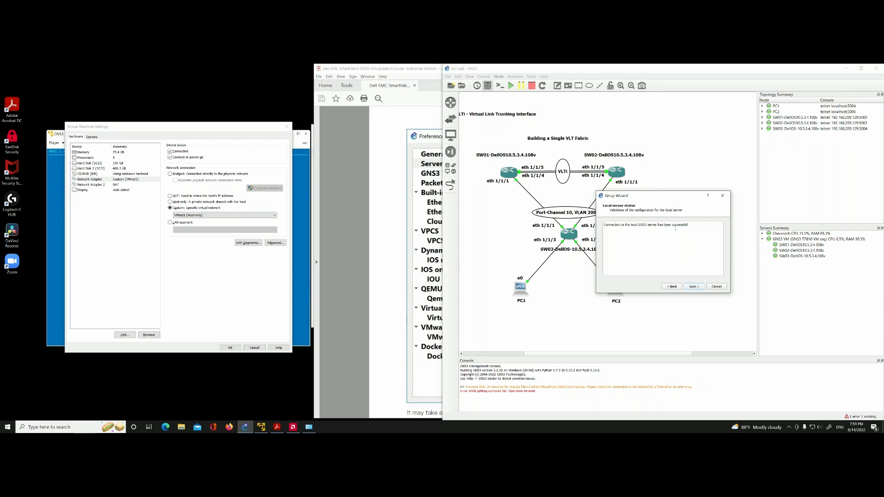
{"action": "left_click", "coordinate": [694, 286]}
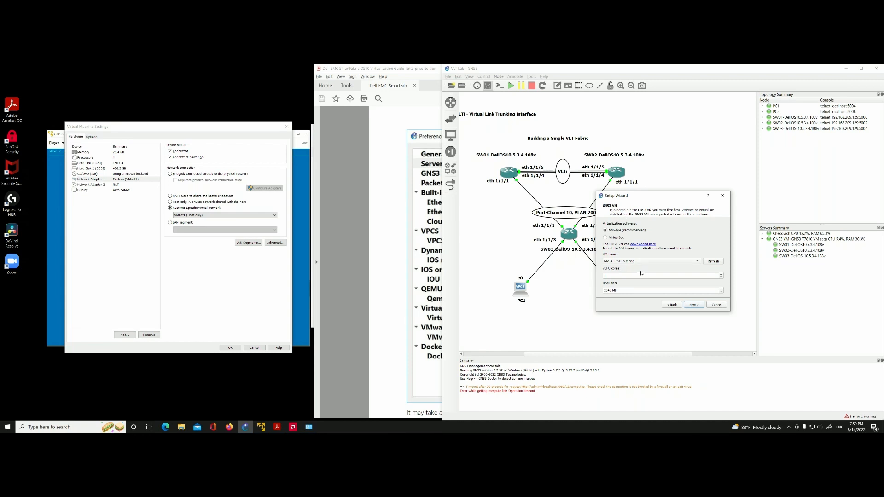
{"action": "left_click", "coordinate": [717, 304]}
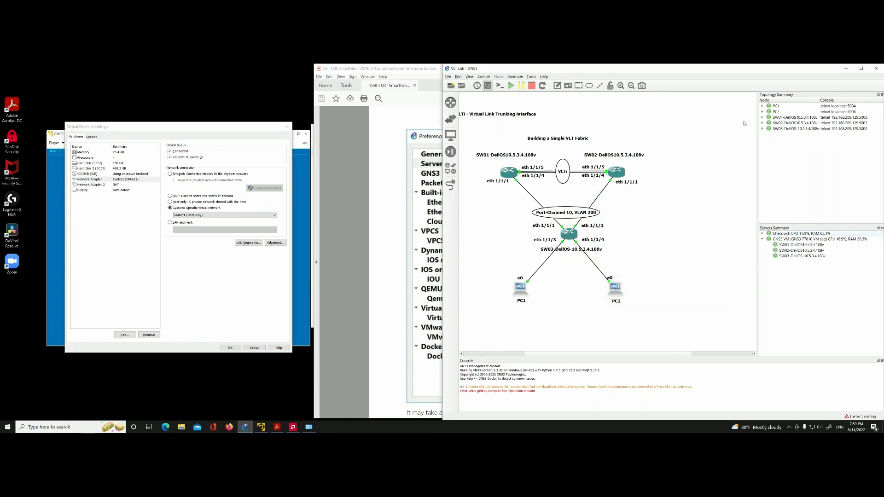
Step: Consult the guide's Server preferences example, return to GNS3 and close the virtual machine settings without saving
{"action": "key", "text": "alt+Tab"}
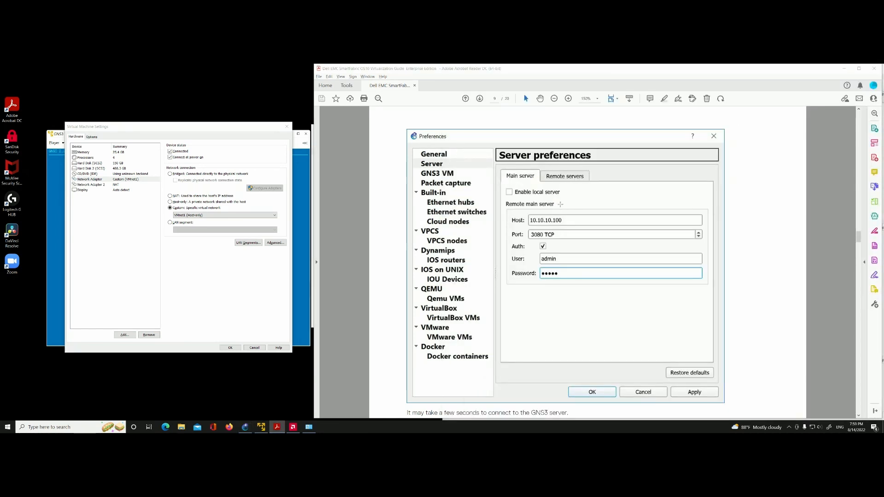
{"action": "key", "text": "alt+Tab"}
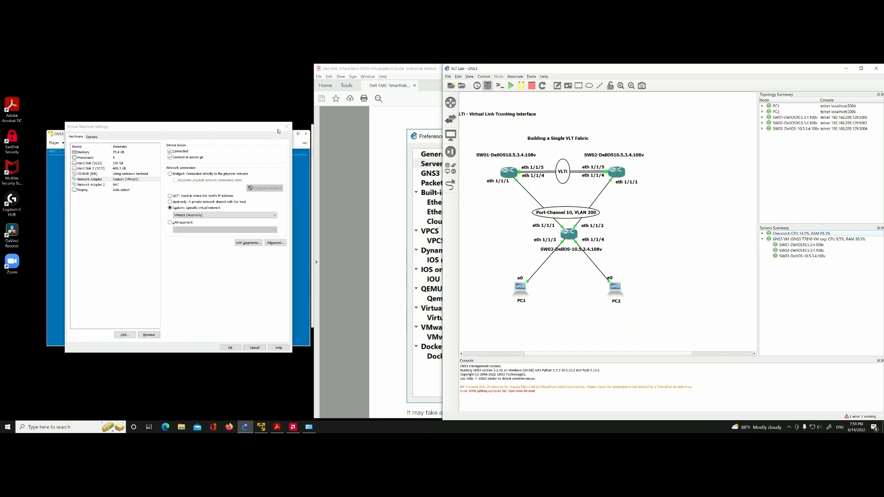
{"action": "left_click", "coordinate": [248, 349]}
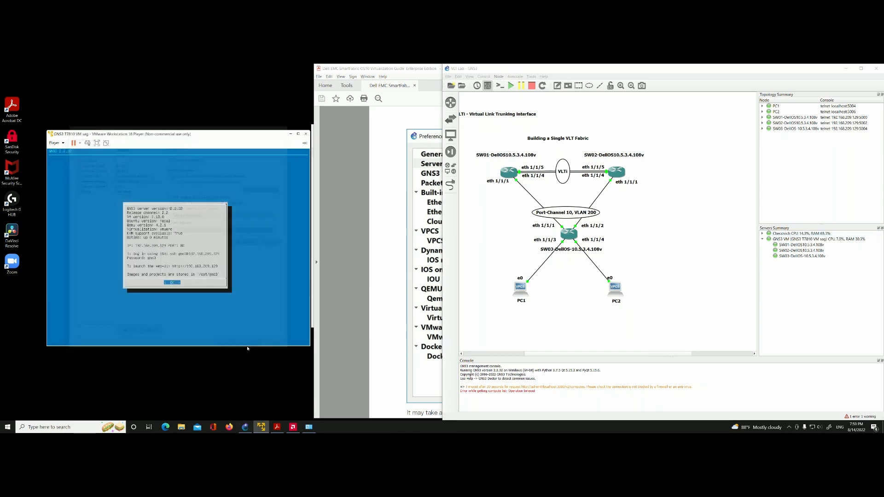
Step: Reopen the GNS3 VM's virtual machine settings and review its memory, processors and first hard disk
{"action": "left_click", "coordinate": [64, 144]}
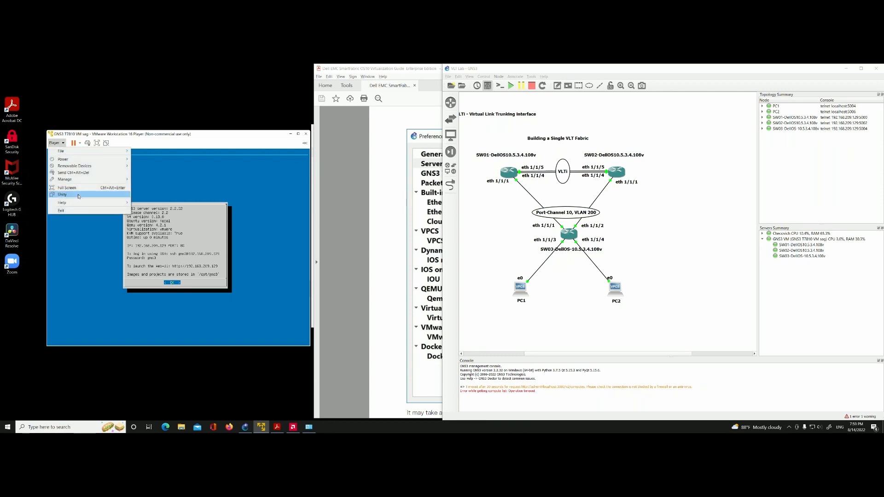
{"action": "mouse_move", "coordinate": [81, 179]}
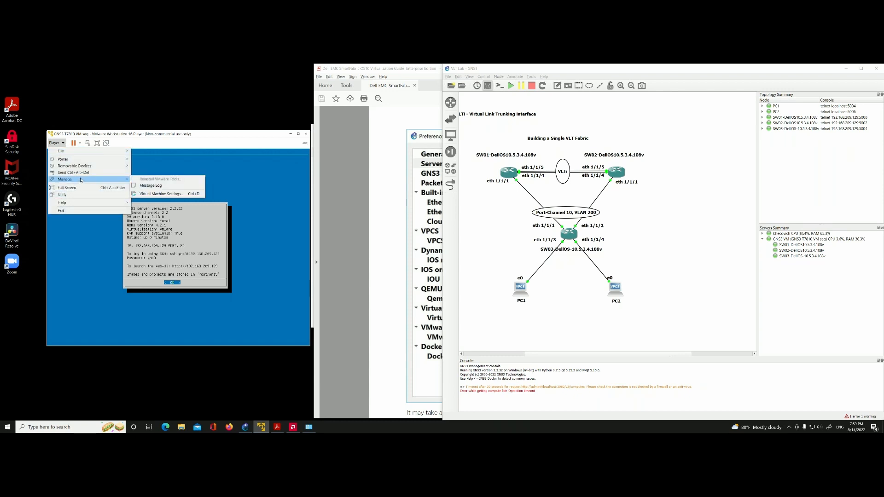
{"action": "left_click", "coordinate": [150, 195]}
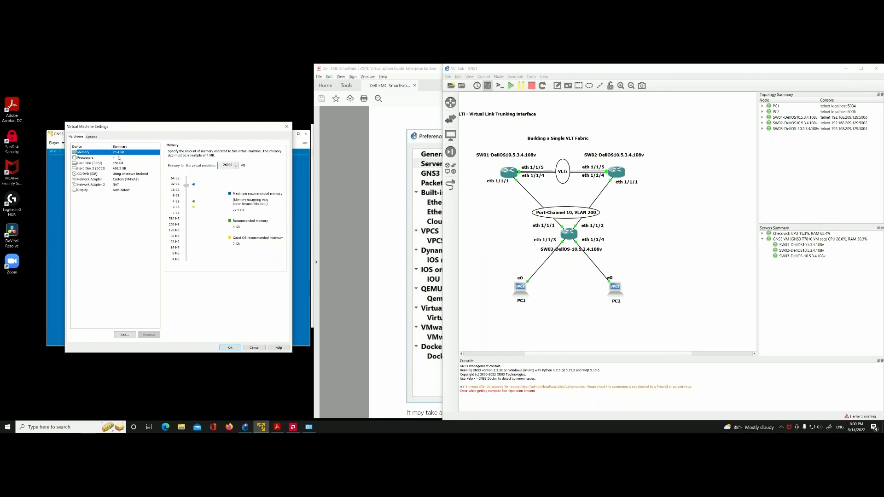
{"action": "left_click", "coordinate": [85, 158]}
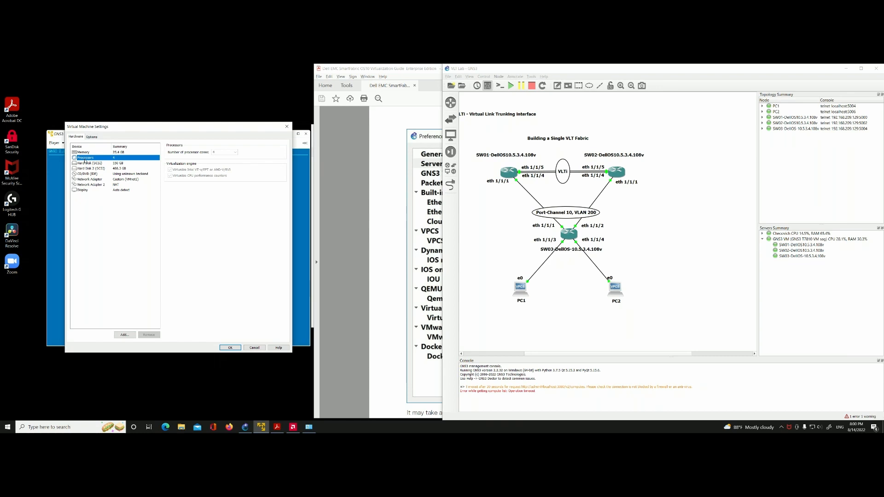
{"action": "left_click", "coordinate": [85, 163]}
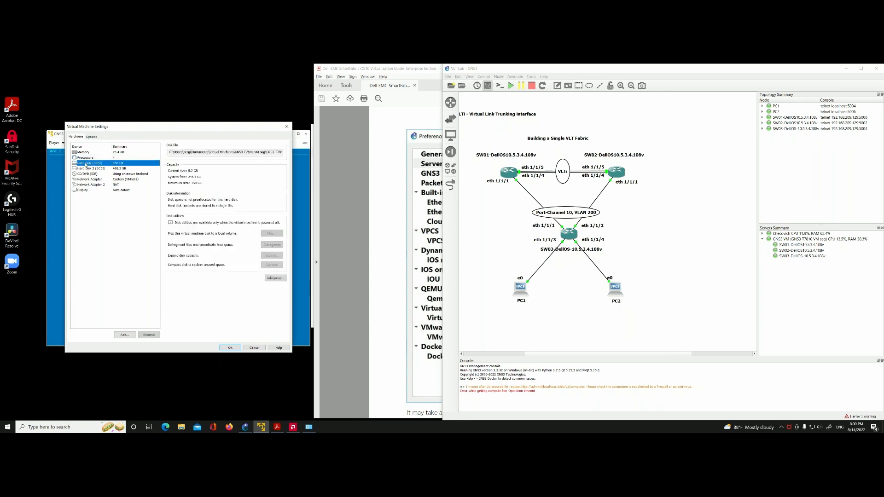
{"action": "left_click", "coordinate": [89, 158]}
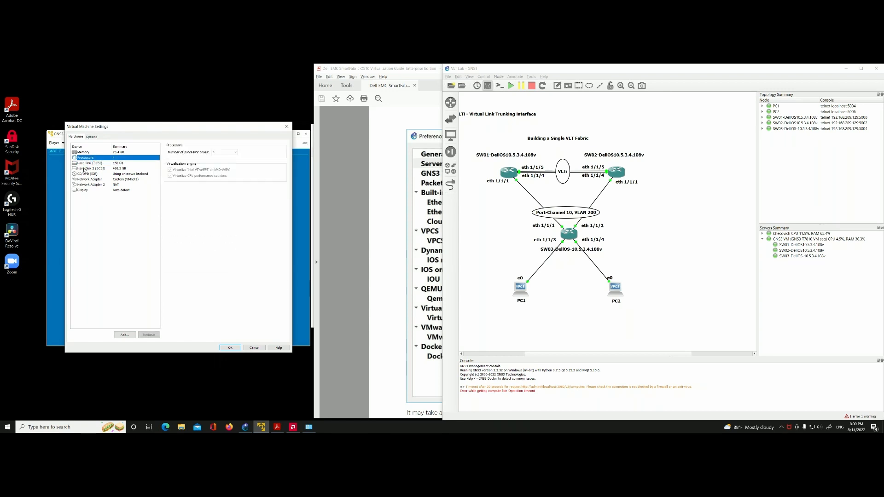
{"action": "left_click", "coordinate": [116, 163]}
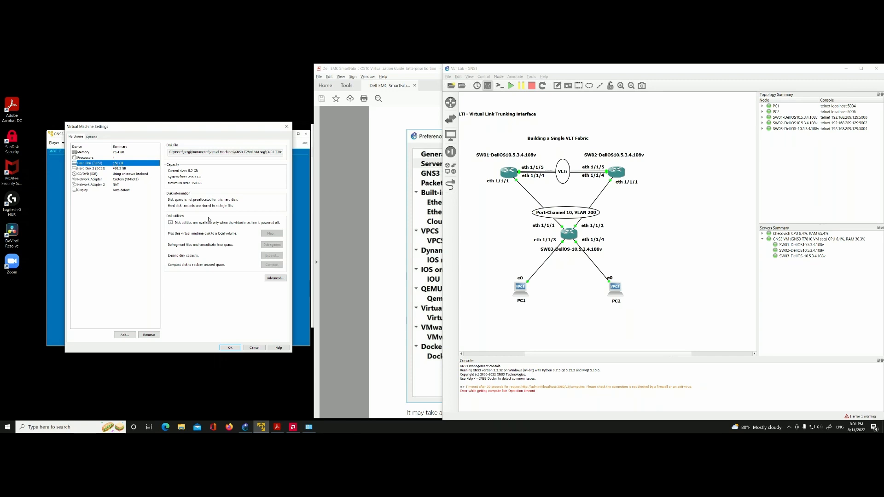
Step: Review the connection types of Network Adapter and Network Adapter 2 and close the virtual machine settings without saving
{"action": "left_click", "coordinate": [97, 180]}
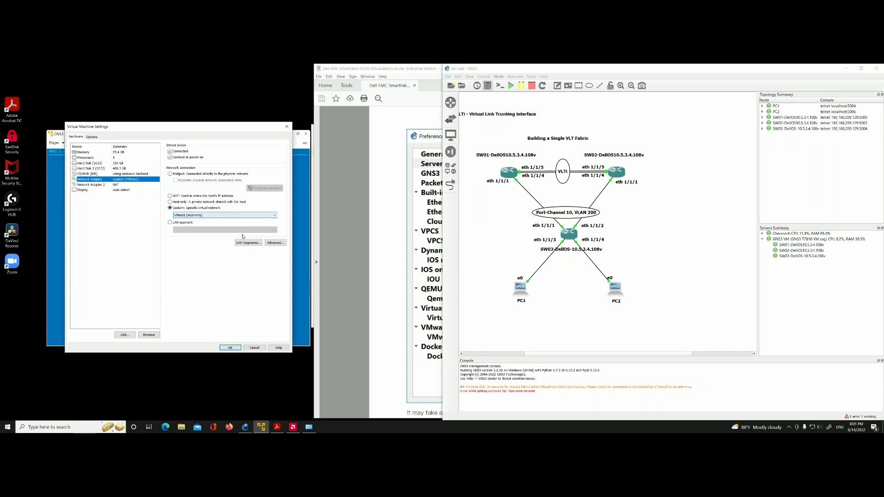
{"action": "left_click", "coordinate": [100, 185]}
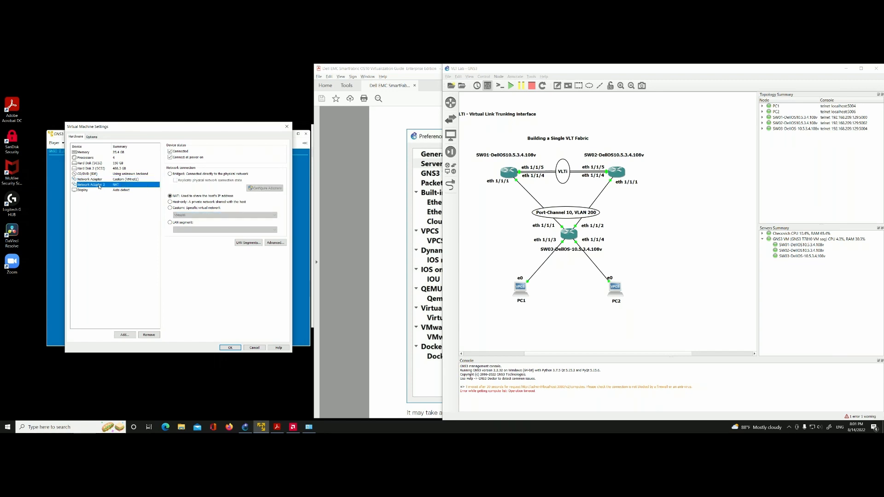
{"action": "left_click", "coordinate": [256, 349]}
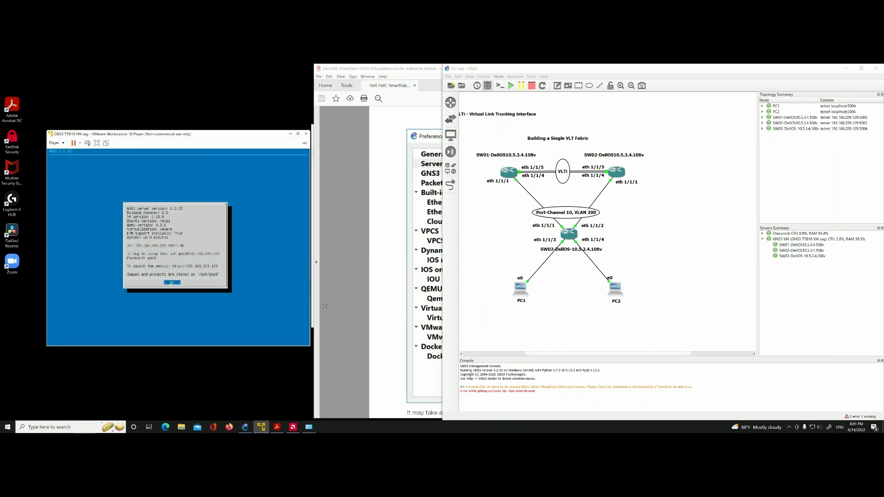
Step: Return to the Virtualization Guide and examine the Server preferences example for the remote main server
{"action": "left_click", "coordinate": [399, 251]}
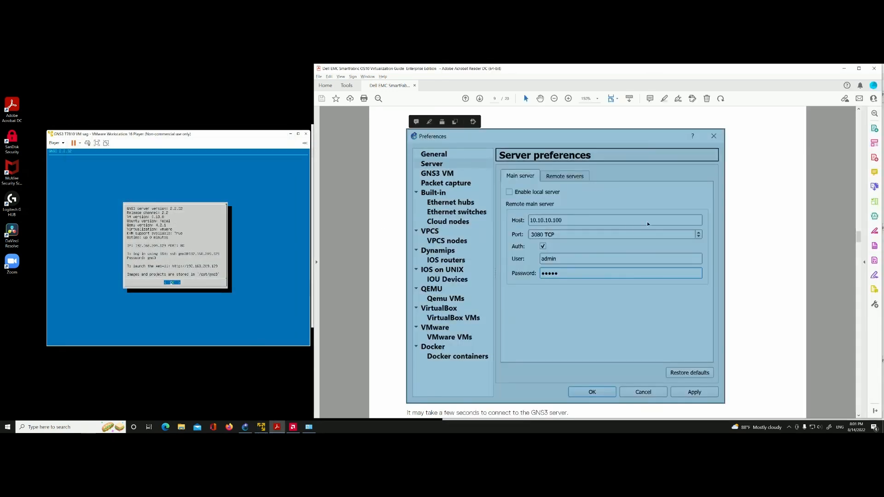
{"action": "left_click", "coordinate": [746, 213]}
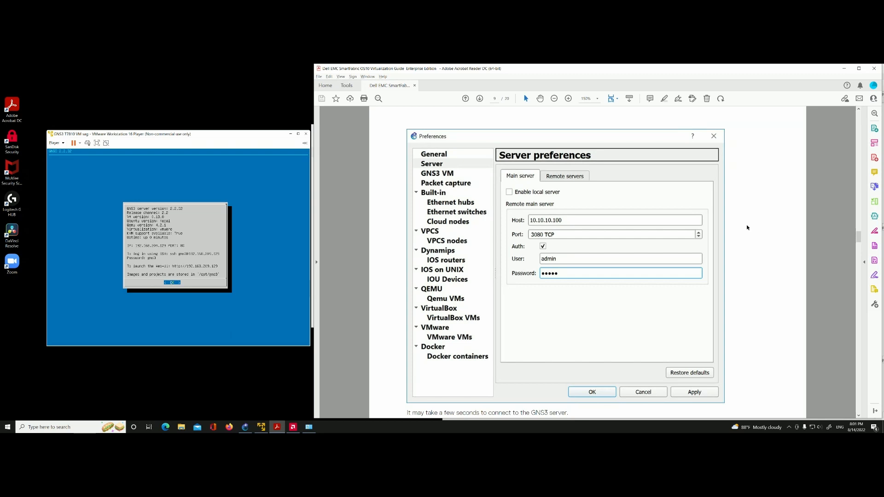
{"action": "scroll", "coordinate": [747, 228], "scroll_direction": "down", "scroll_amount": 1}
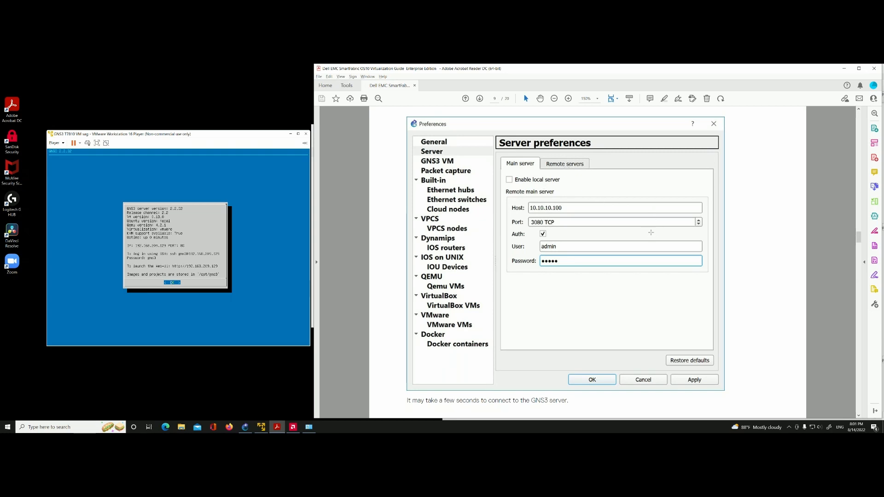
{"action": "scroll", "coordinate": [603, 225], "scroll_direction": "down", "scroll_amount": 1}
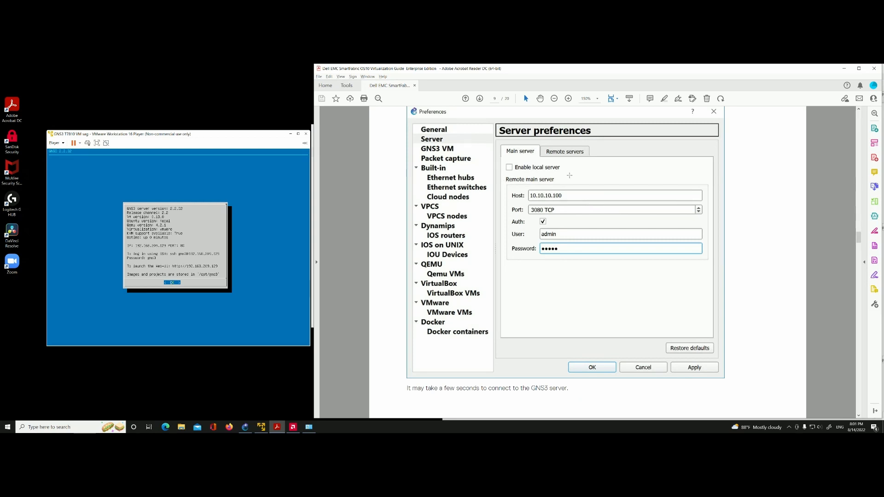
Step: Review the rest of the guide's Server preferences example, through to the end of the GNS3 server chapter
{"action": "scroll", "coordinate": [537, 197], "scroll_direction": "down", "scroll_amount": 12}
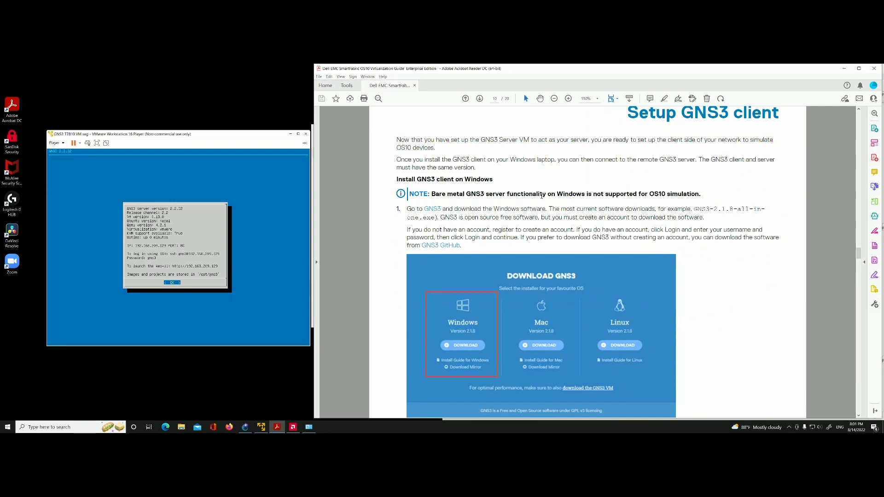
{"action": "scroll", "coordinate": [542, 195], "scroll_direction": "up", "scroll_amount": 15}
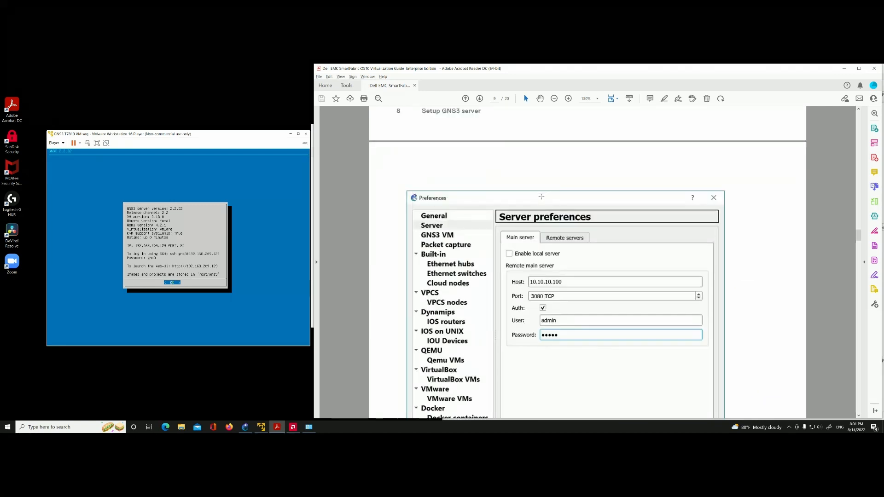
{"action": "scroll", "coordinate": [542, 199], "scroll_direction": "down", "scroll_amount": 5}
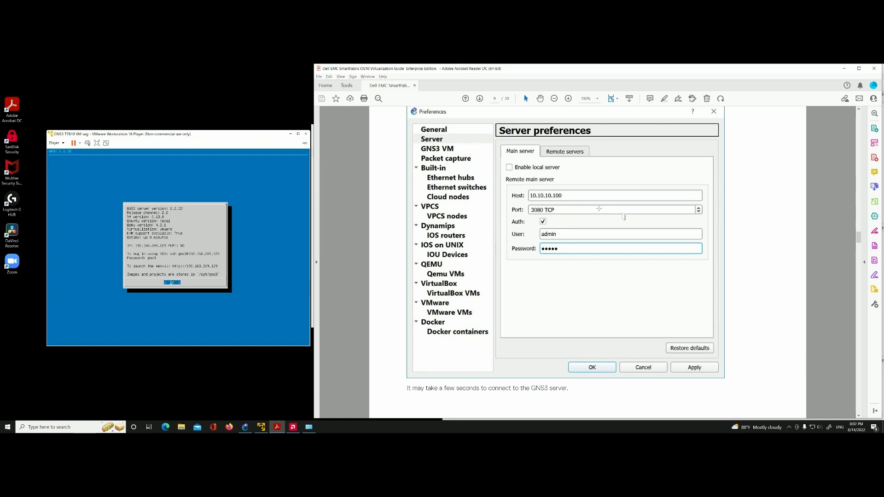
{"action": "scroll", "coordinate": [574, 213], "scroll_direction": "down", "scroll_amount": 1}
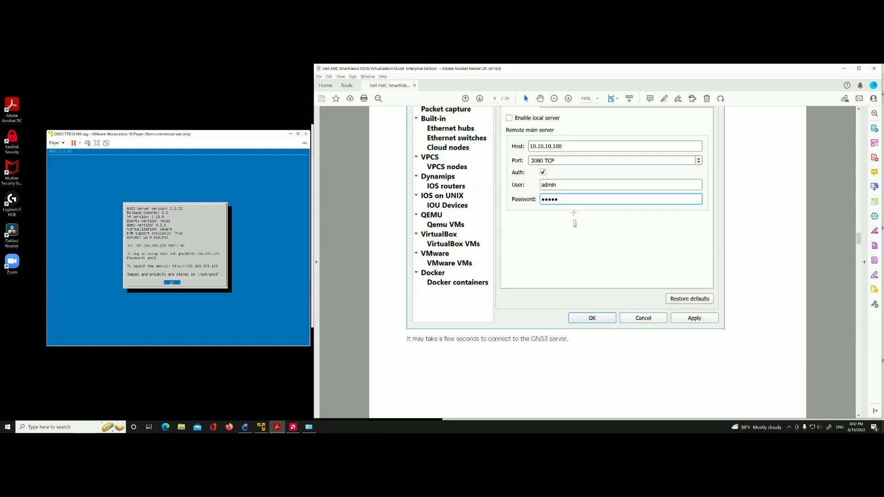
{"action": "scroll", "coordinate": [574, 213], "scroll_direction": "down", "scroll_amount": 1}
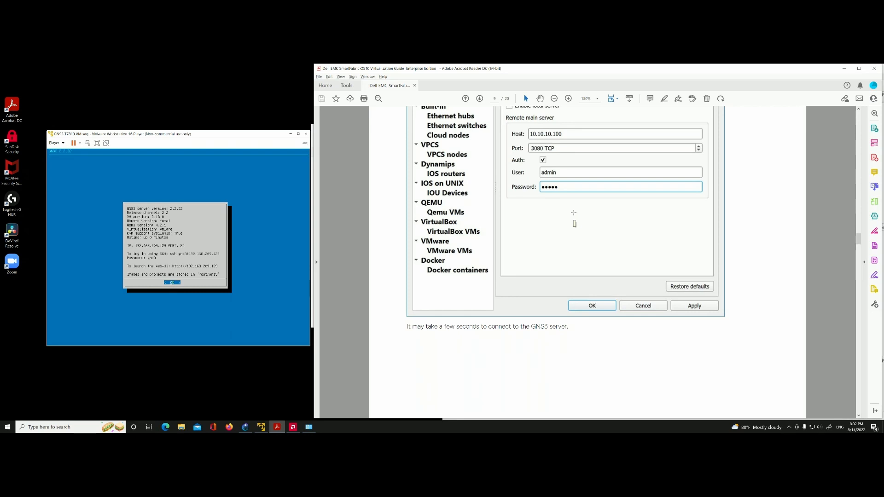
{"action": "scroll", "coordinate": [574, 213], "scroll_direction": "down", "scroll_amount": 10}
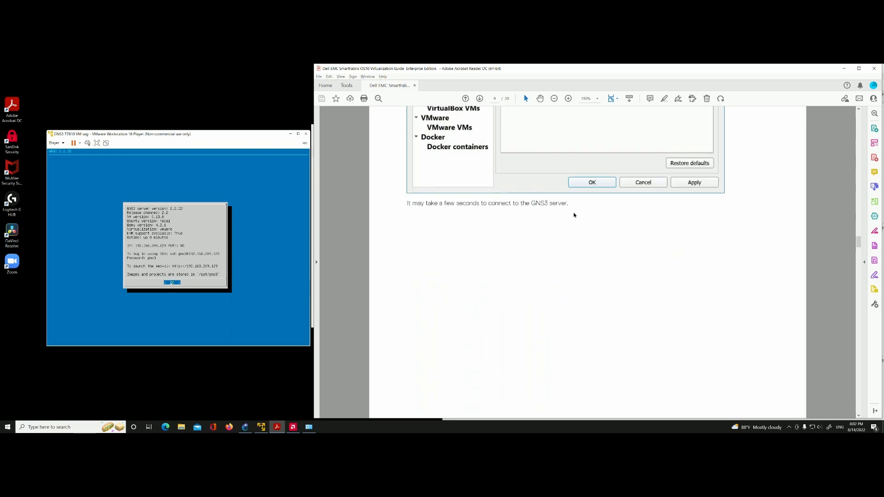
Step: Read the Setup GNS3 client chapter's introduction and Windows installation steps 1 to 3, from the download to the shortcut
{"action": "scroll", "coordinate": [573, 215], "scroll_direction": "down", "scroll_amount": 5}
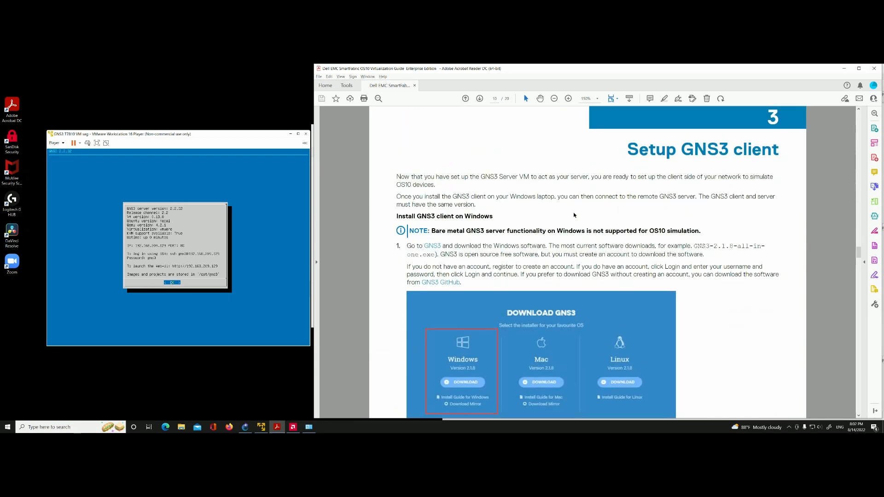
{"action": "scroll", "coordinate": [574, 215], "scroll_direction": "down", "scroll_amount": 2}
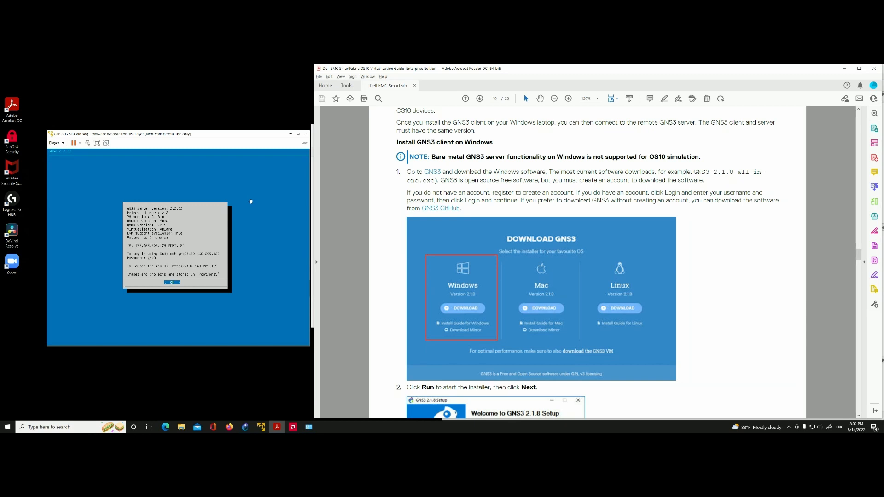
{"action": "scroll", "coordinate": [375, 230], "scroll_direction": "down", "scroll_amount": 2}
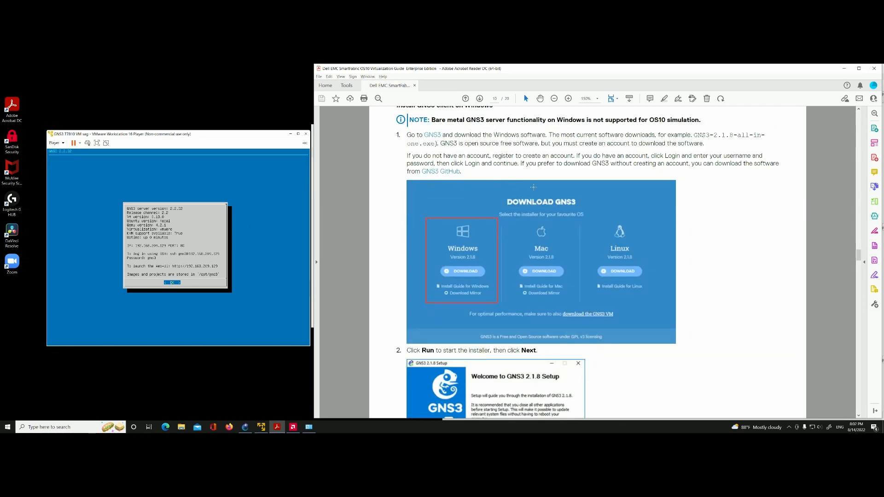
{"action": "scroll", "coordinate": [529, 187], "scroll_direction": "down", "scroll_amount": 1}
{"action": "scroll", "coordinate": [469, 193], "scroll_direction": "down", "scroll_amount": 1}
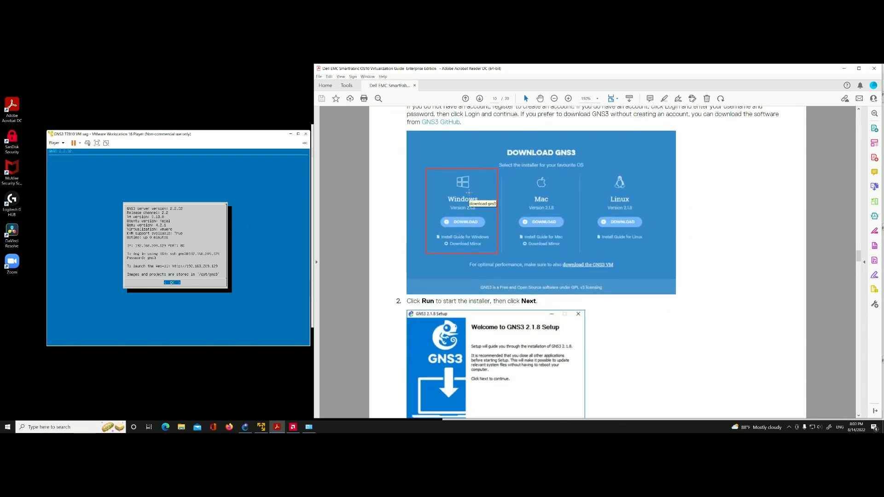
{"action": "scroll", "coordinate": [468, 192], "scroll_direction": "down", "scroll_amount": 3}
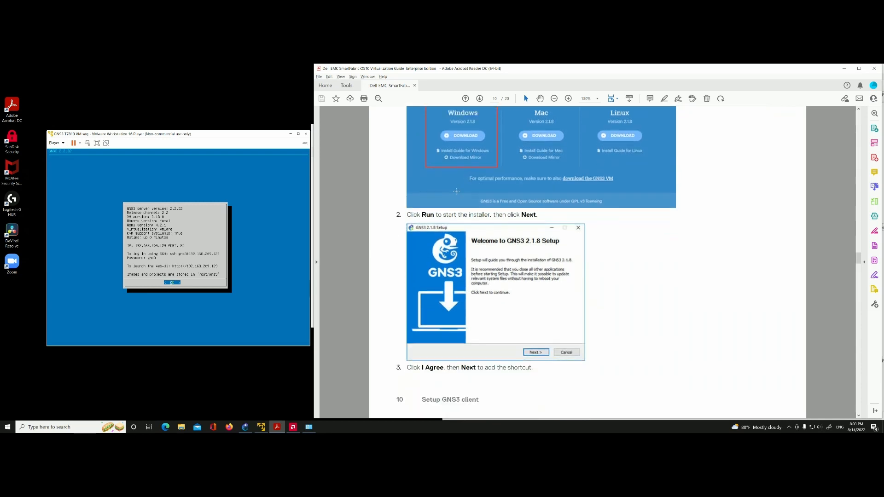
{"action": "scroll", "coordinate": [419, 201], "scroll_direction": "down", "scroll_amount": 3}
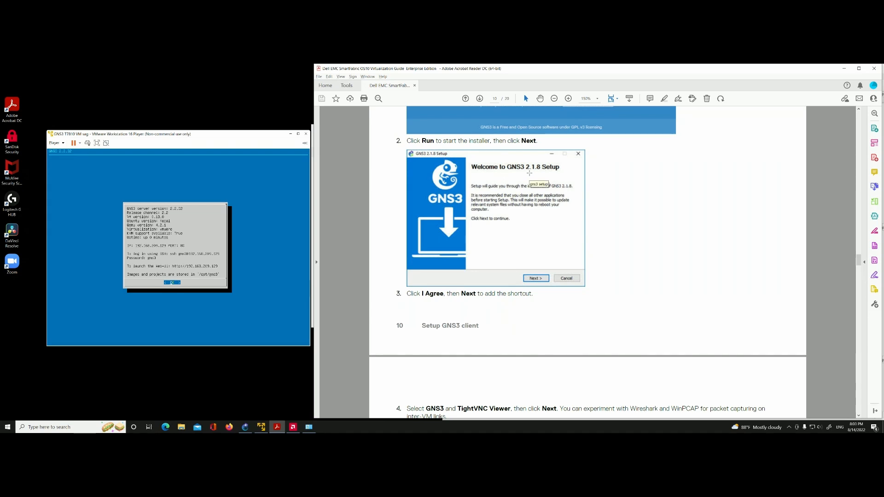
Step: Switch to GNS3, check the client version in its About information, close it and minimize GNS3
{"action": "left_click", "coordinate": [245, 427]}
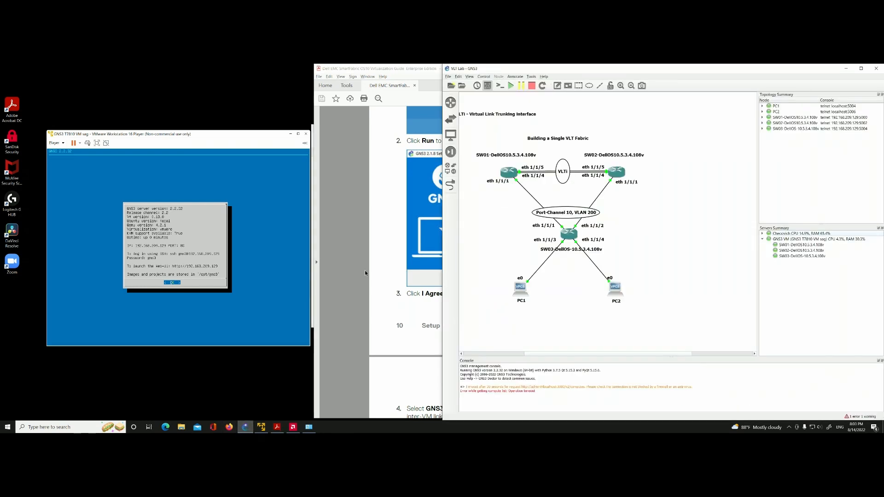
{"action": "left_click", "coordinate": [544, 77]}
{"action": "left_click", "coordinate": [557, 135]}
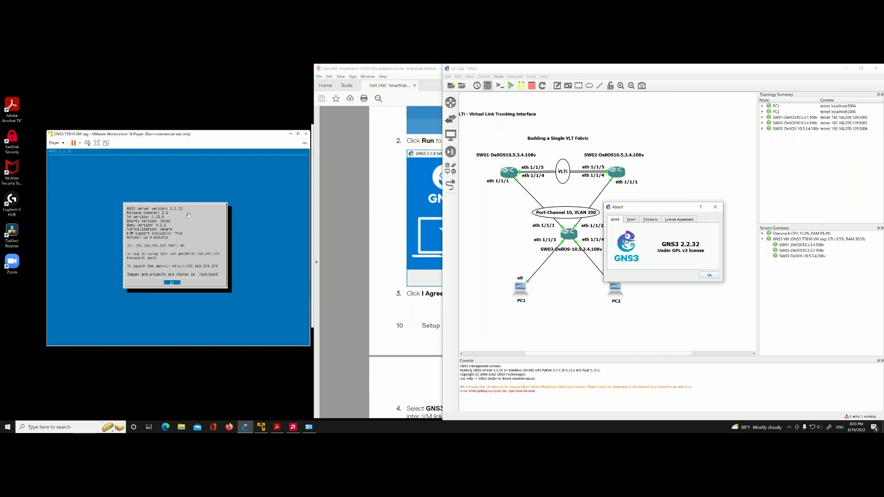
{"action": "left_click", "coordinate": [709, 275]}
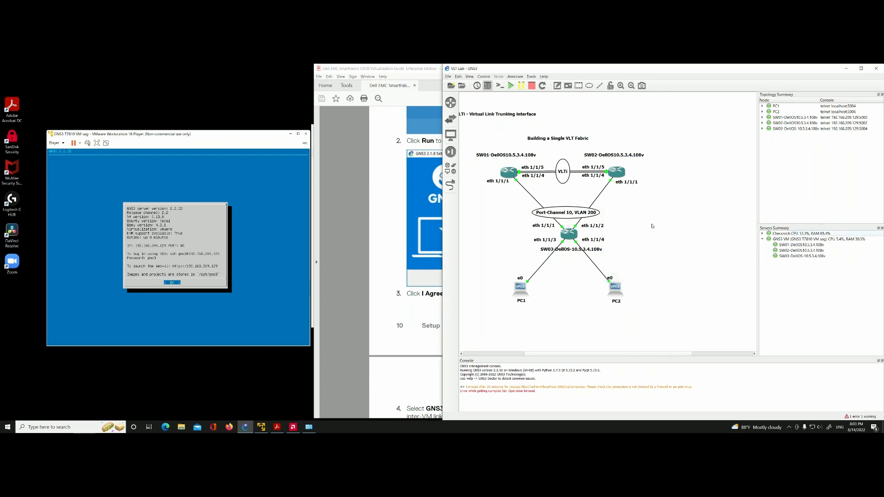
{"action": "left_click", "coordinate": [847, 69]}
Step: Read the guide's remaining Windows installation steps on choosing components, selecting the installation folder and completing the GNS3 setup
{"action": "scroll", "coordinate": [604, 226], "scroll_direction": "down", "scroll_amount": 3}
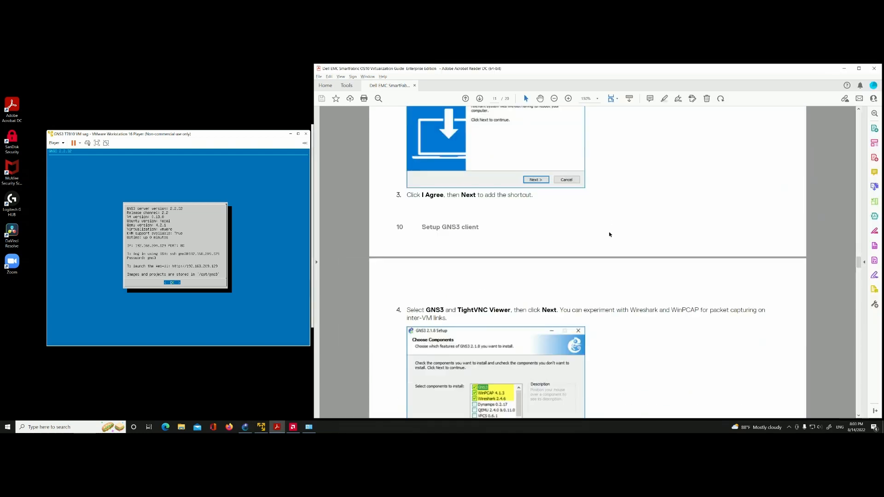
{"action": "scroll", "coordinate": [590, 225], "scroll_direction": "down", "scroll_amount": 1}
{"action": "scroll", "coordinate": [393, 227], "scroll_direction": "down", "scroll_amount": 1}
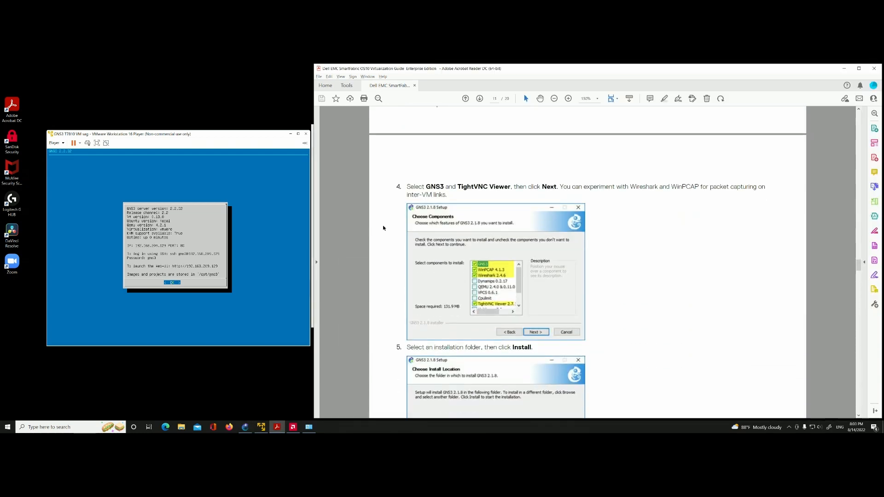
{"action": "scroll", "coordinate": [371, 225], "scroll_direction": "down", "scroll_amount": 2}
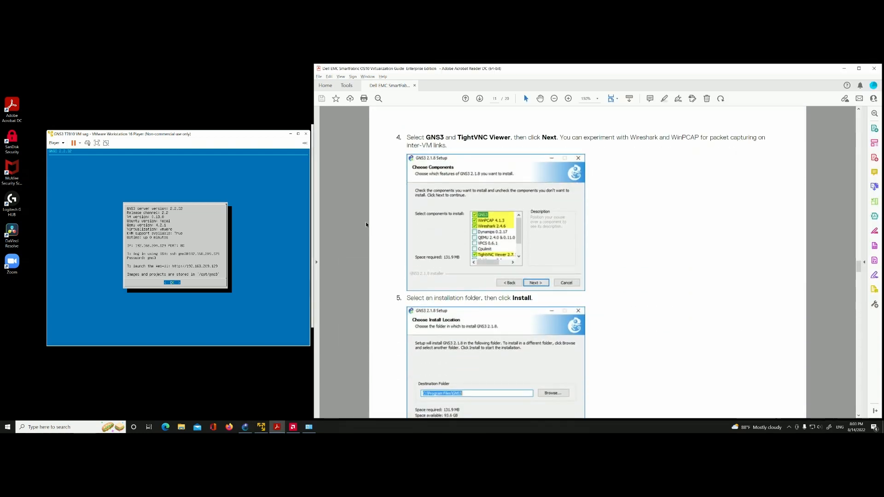
{"action": "scroll", "coordinate": [558, 210], "scroll_direction": "down", "scroll_amount": 1}
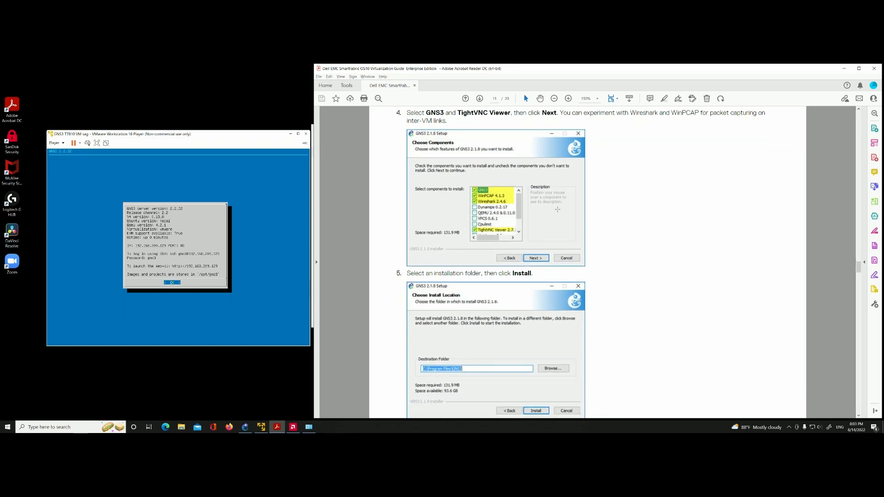
{"action": "scroll", "coordinate": [489, 187], "scroll_direction": "down", "scroll_amount": 1}
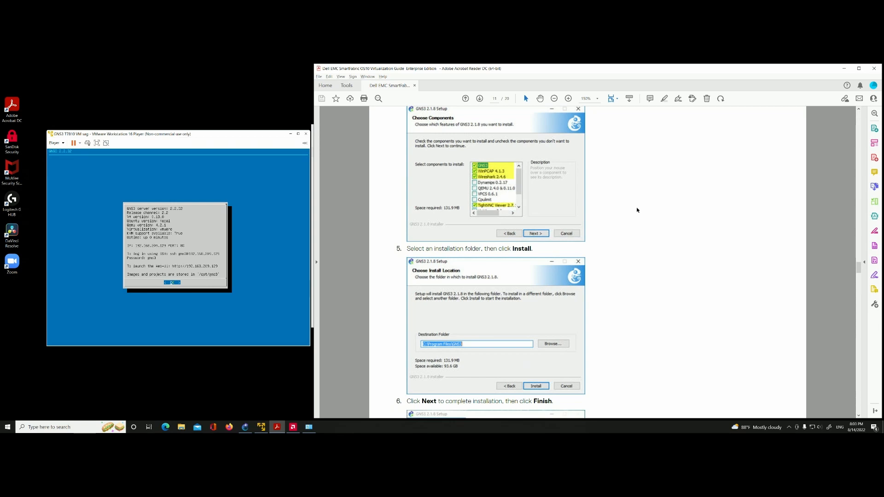
{"action": "scroll", "coordinate": [636, 210], "scroll_direction": "down", "scroll_amount": 4}
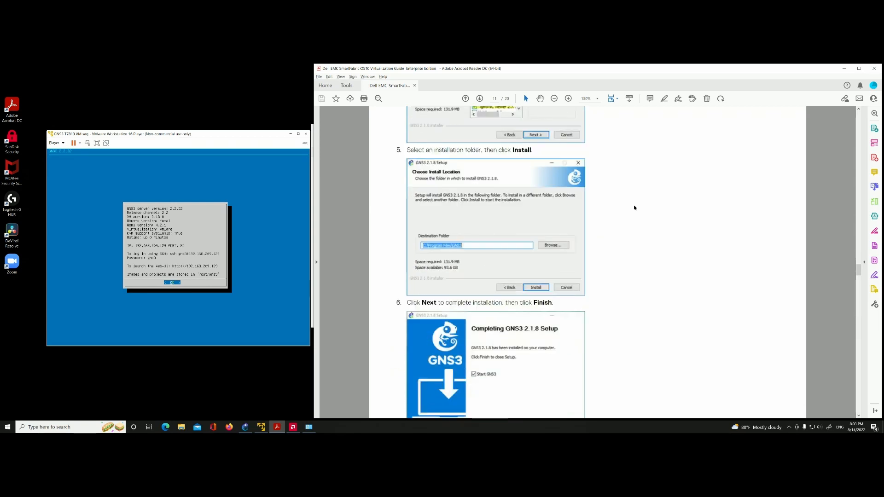
{"action": "scroll", "coordinate": [509, 188], "scroll_direction": "down", "scroll_amount": 1}
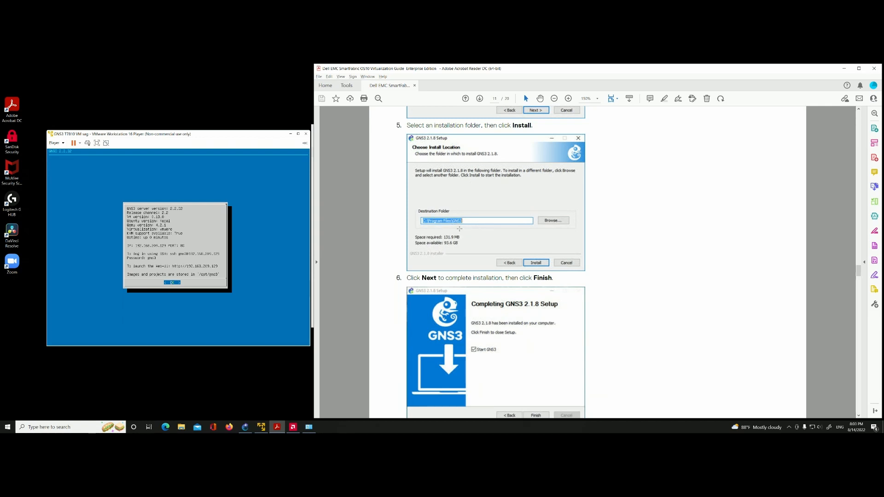
{"action": "scroll", "coordinate": [507, 239], "scroll_direction": "down", "scroll_amount": 7}
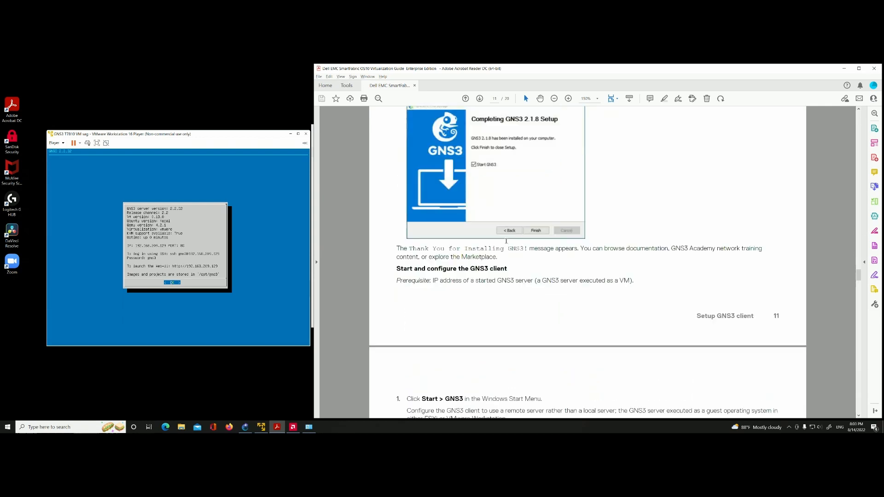
Step: Read the steps for starting and configuring the GNS3 client, marking the words "Select Remote Server" in step 2
{"action": "scroll", "coordinate": [506, 240], "scroll_direction": "down", "scroll_amount": 10}
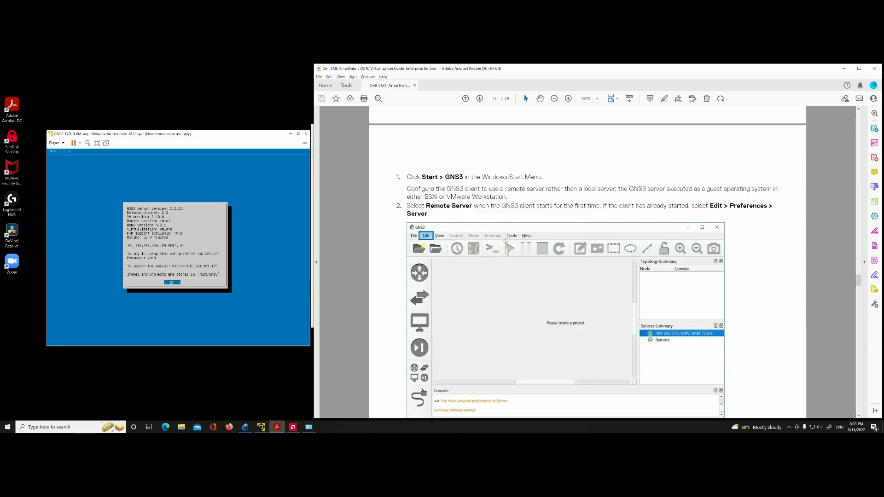
{"action": "scroll", "coordinate": [505, 241], "scroll_direction": "down", "scroll_amount": 3}
{"action": "scroll", "coordinate": [505, 241], "scroll_direction": "up", "scroll_amount": 3}
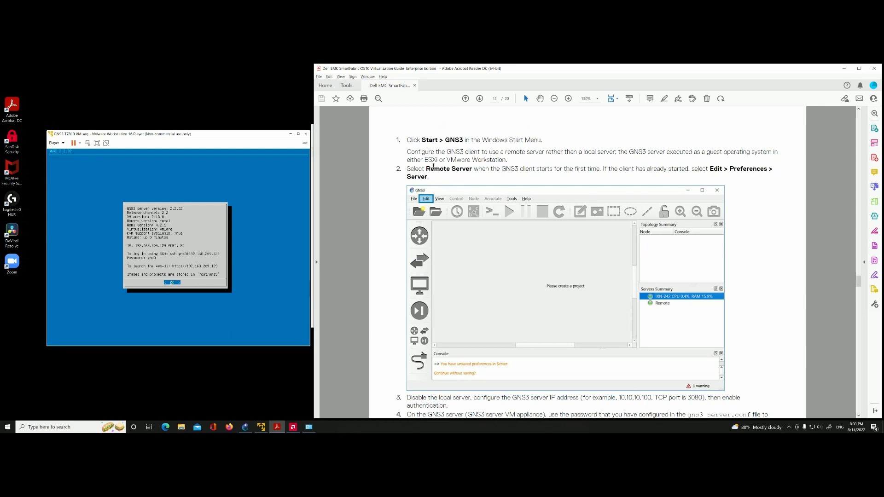
{"action": "left_click_drag", "start_coordinate": [407, 169], "coordinate": [473, 169]}
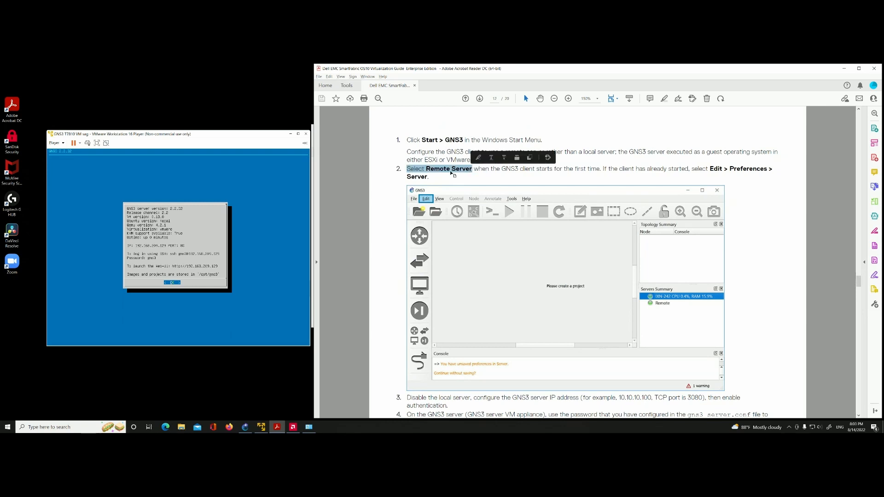
{"action": "scroll", "coordinate": [465, 191], "scroll_direction": "down", "scroll_amount": 1}
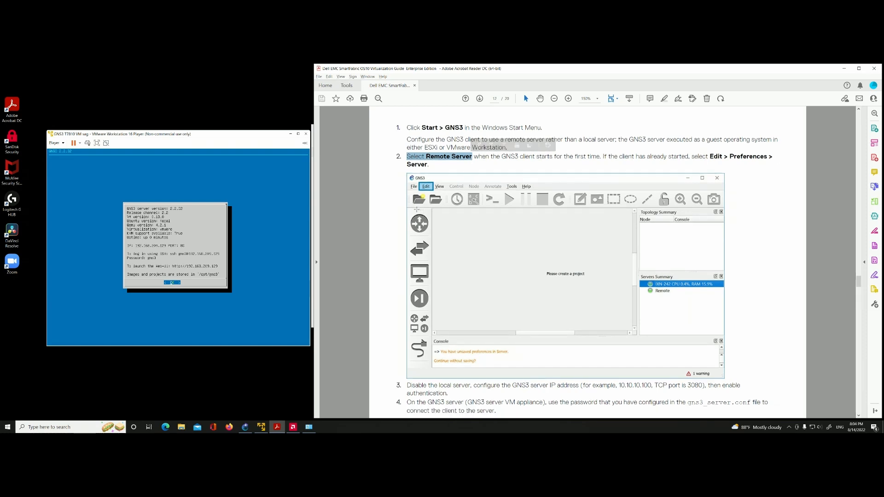
Step: Switch to the VLT Lab project in GNS3, move its window over the guide and widen it on both sides
{"action": "key", "text": "alt+Tab"}
{"action": "key", "text": "alt+Tab"}
{"action": "key", "text": "alt+Tab"}
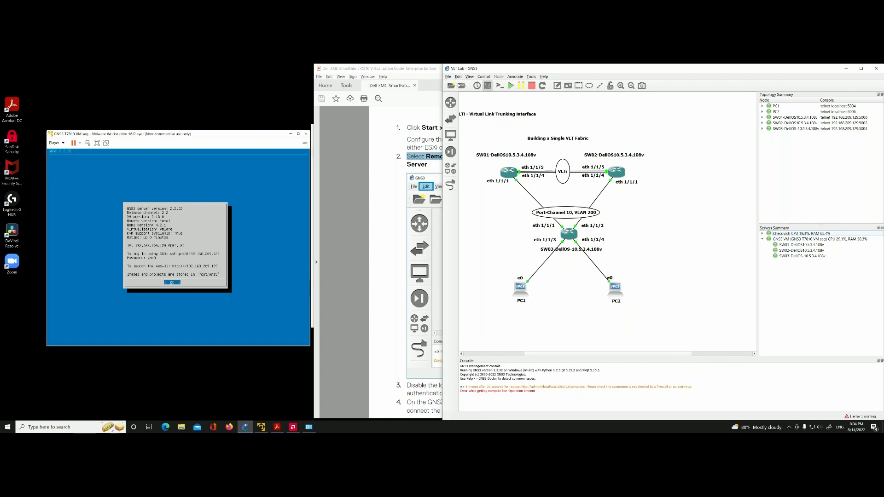
{"action": "left_click_drag", "start_coordinate": [468, 70], "coordinate": [373, 79]}
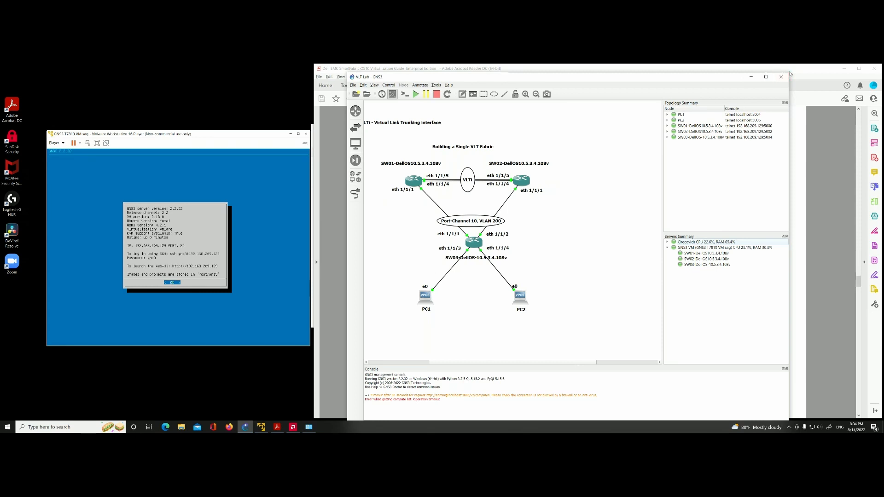
{"action": "left_click_drag", "start_coordinate": [789, 73], "coordinate": [859, 70]}
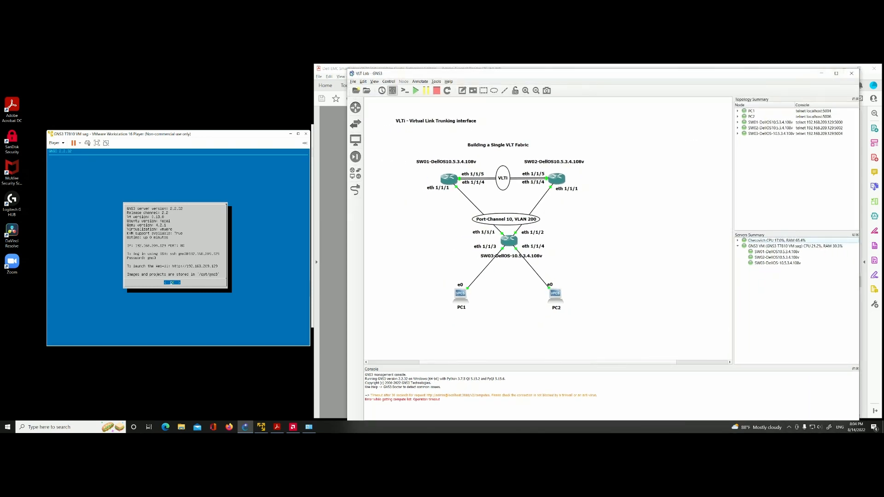
{"action": "left_click_drag", "start_coordinate": [349, 72], "coordinate": [276, 70]}
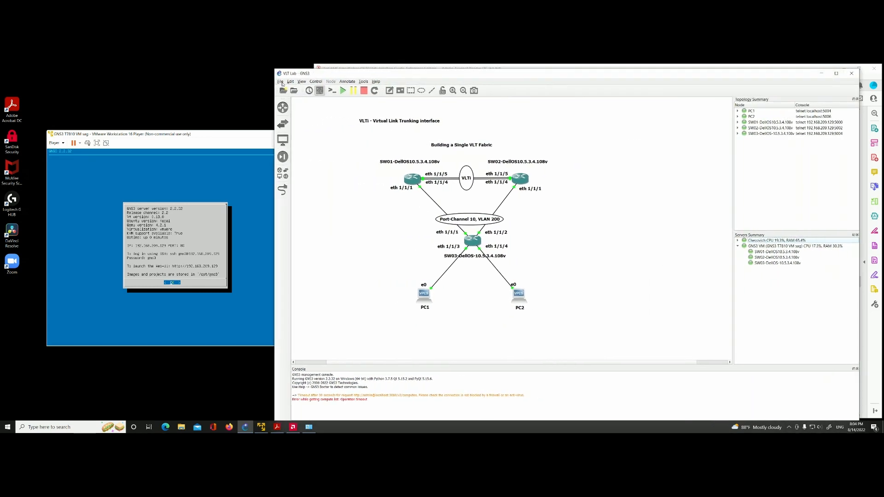
Step: Open the GNS3 preferences and review the main server settings, including the available host binding options
{"action": "left_click", "coordinate": [280, 82]}
{"action": "mouse_move", "coordinate": [291, 83]}
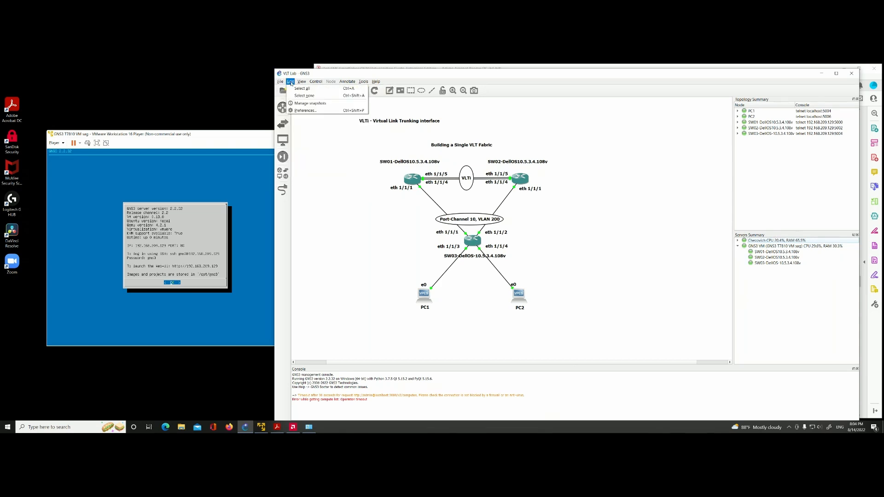
{"action": "left_click", "coordinate": [299, 111]}
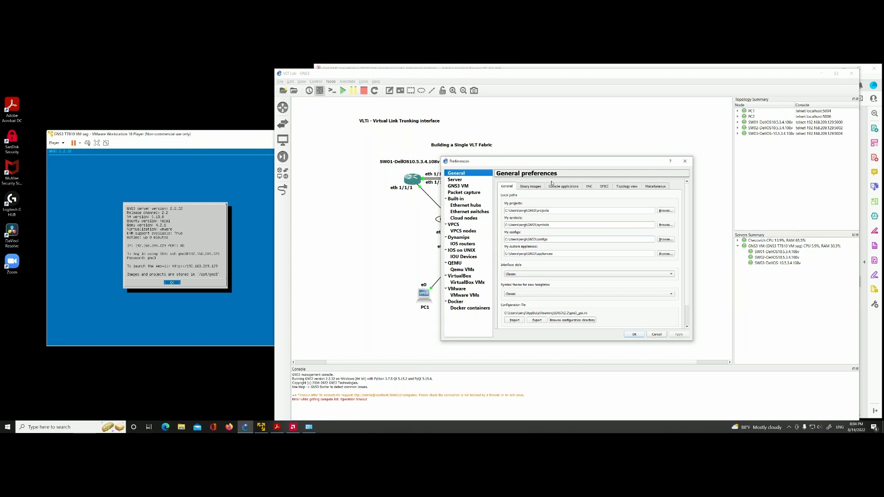
{"action": "left_click", "coordinate": [455, 180]}
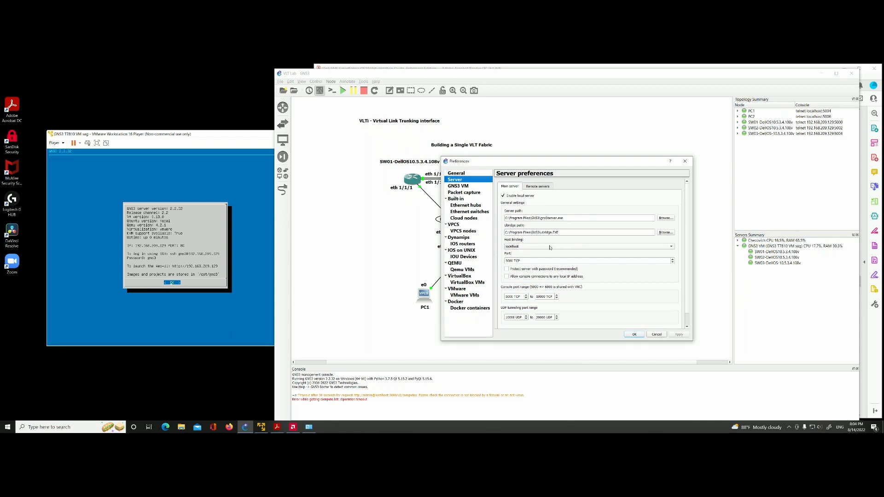
{"action": "left_click", "coordinate": [672, 248]}
{"action": "left_click", "coordinate": [672, 249]}
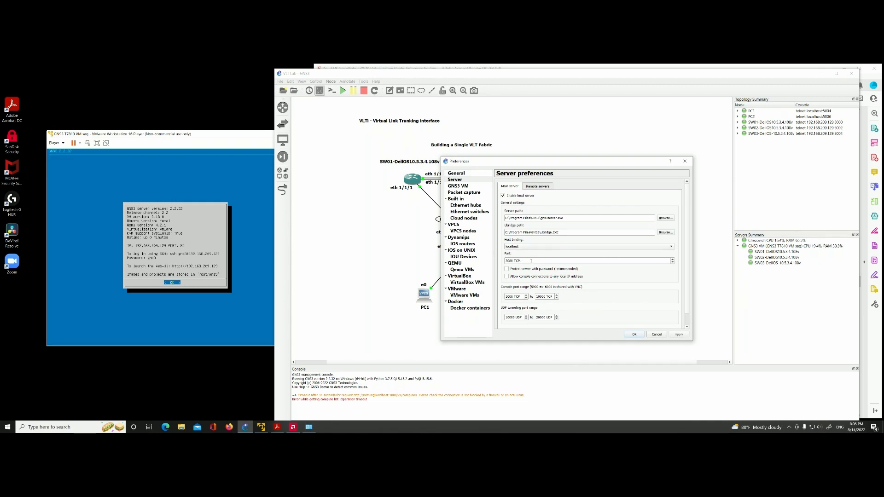
Step: Review the remote servers list and the GNS3 VM preferences, keeping VMware Workstation / Player (recommended) as the virtualization engine
{"action": "left_click", "coordinate": [541, 187]}
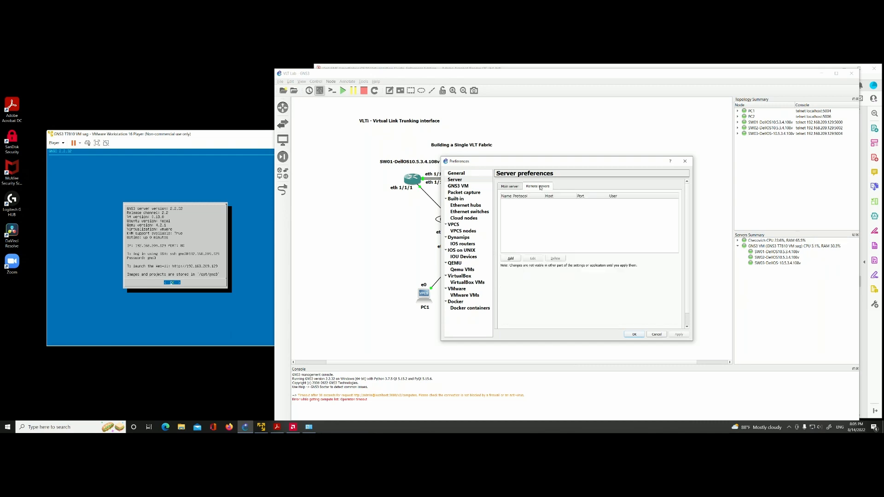
{"action": "left_click", "coordinate": [511, 187]}
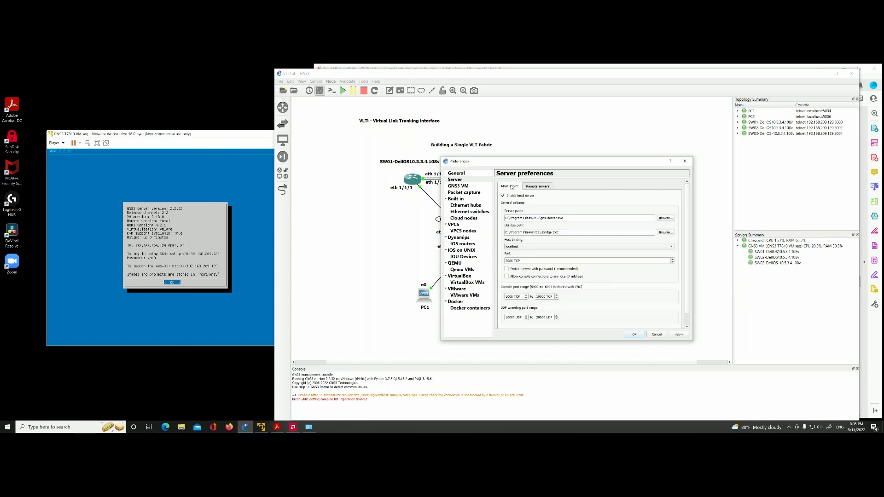
{"action": "left_click", "coordinate": [462, 189]}
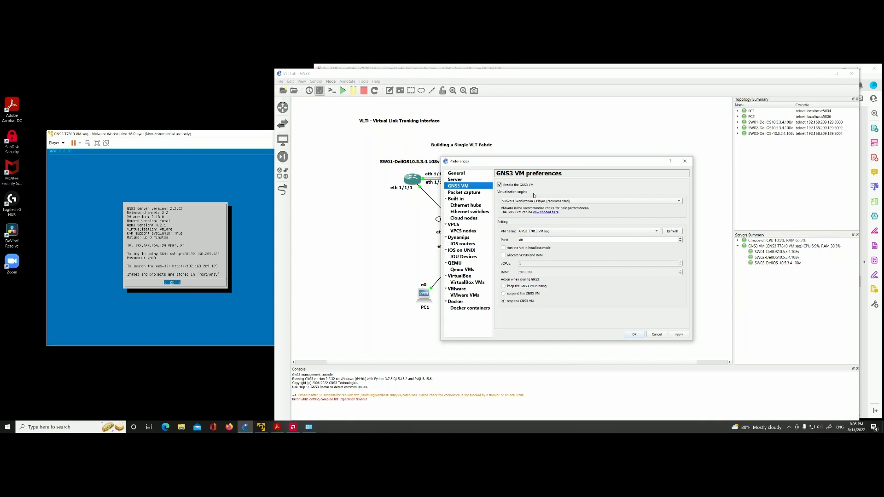
{"action": "left_click", "coordinate": [679, 203]}
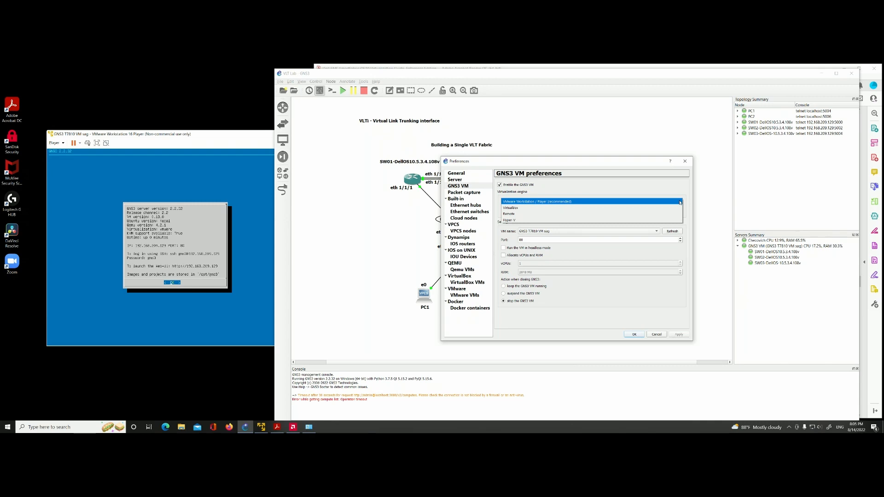
{"action": "left_click", "coordinate": [587, 202]}
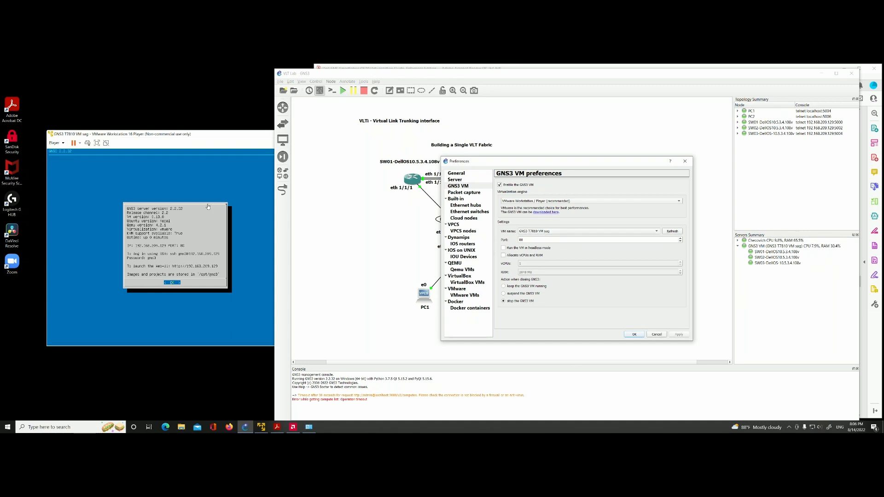
Step: Open the virtual machine settings of the GNS3 VM in VMware Player and mark the virtual machine name in its general options
{"action": "left_click", "coordinate": [64, 144]}
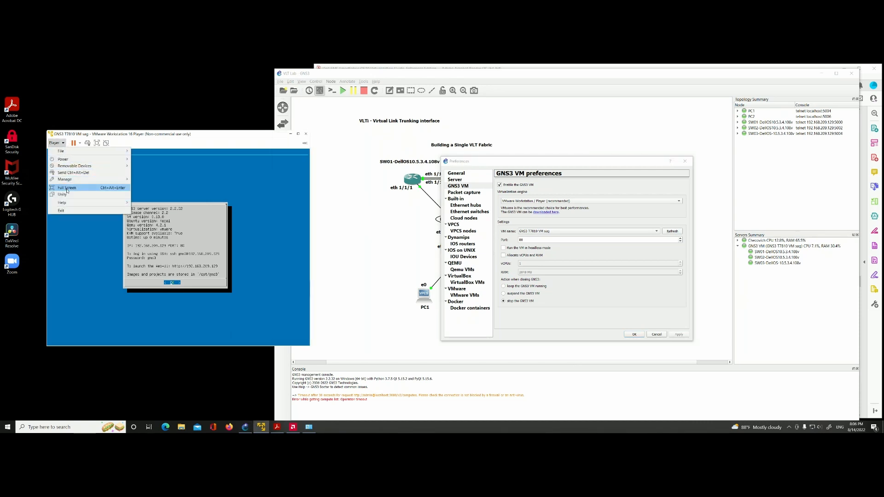
{"action": "mouse_move", "coordinate": [74, 179]}
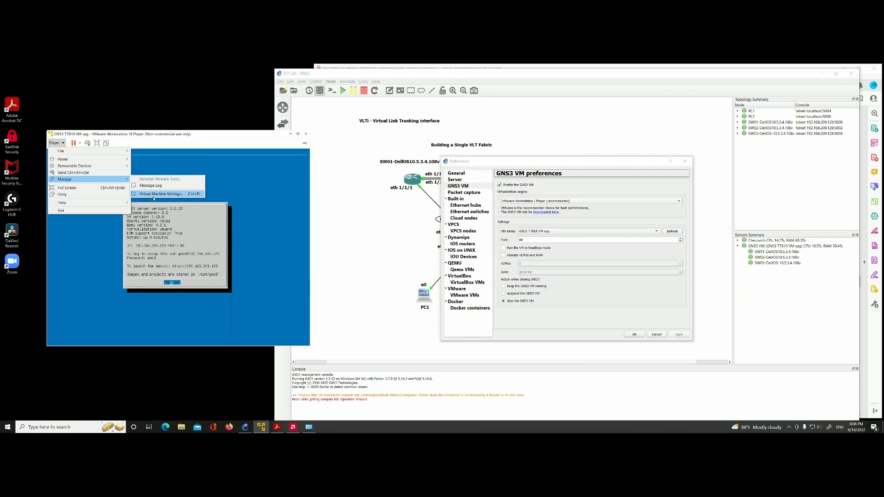
{"action": "left_click", "coordinate": [154, 197]}
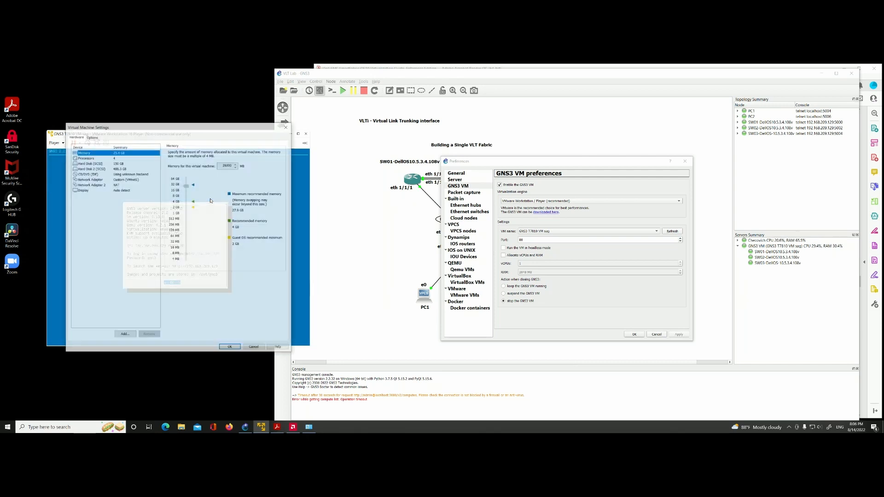
{"action": "left_click", "coordinate": [92, 137]}
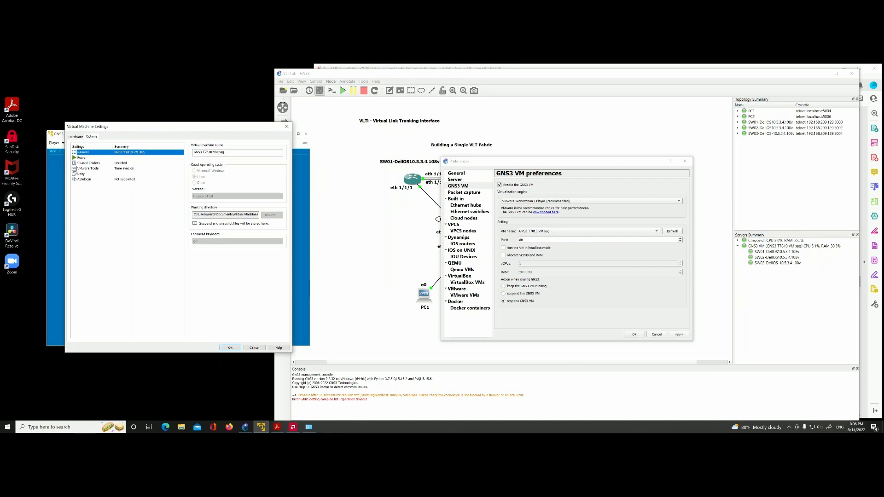
{"action": "left_click_drag", "start_coordinate": [224, 152], "coordinate": [186, 155]}
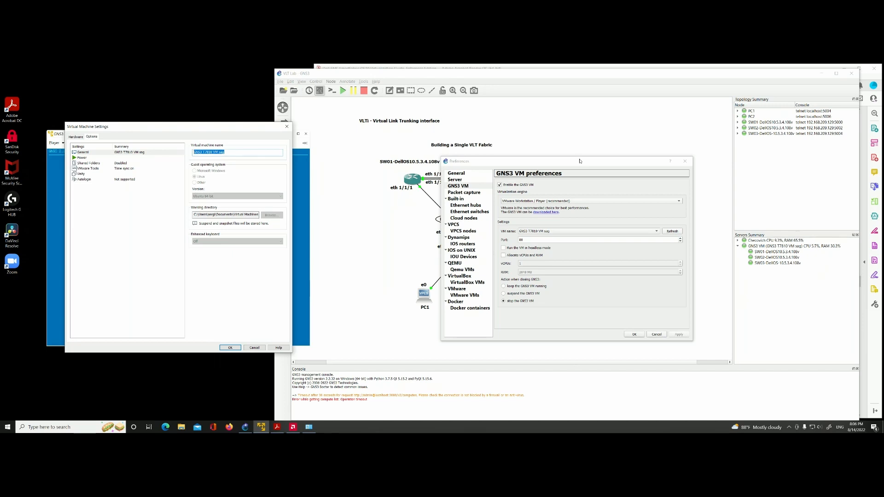
Step: Compare the VM name chosen in the GNS3 VM preferences with the one in VMware Player, and close the virtual machine settings
{"action": "left_click", "coordinate": [559, 163]}
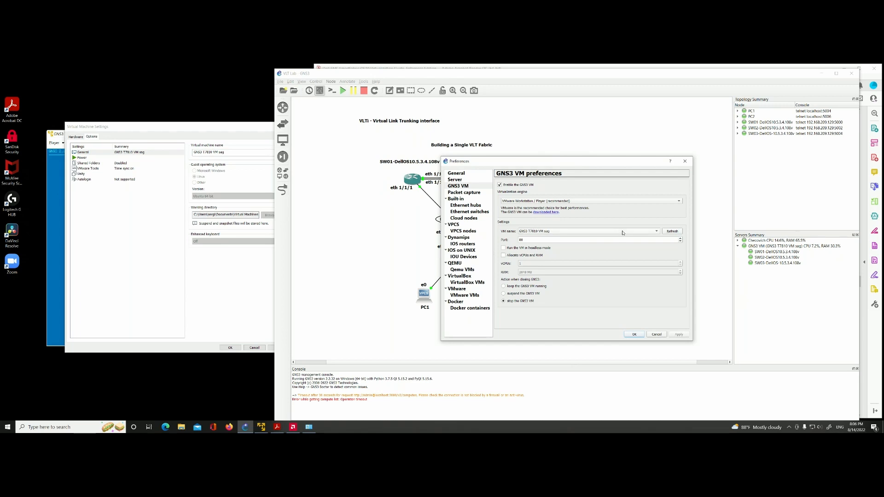
{"action": "left_click", "coordinate": [657, 233]}
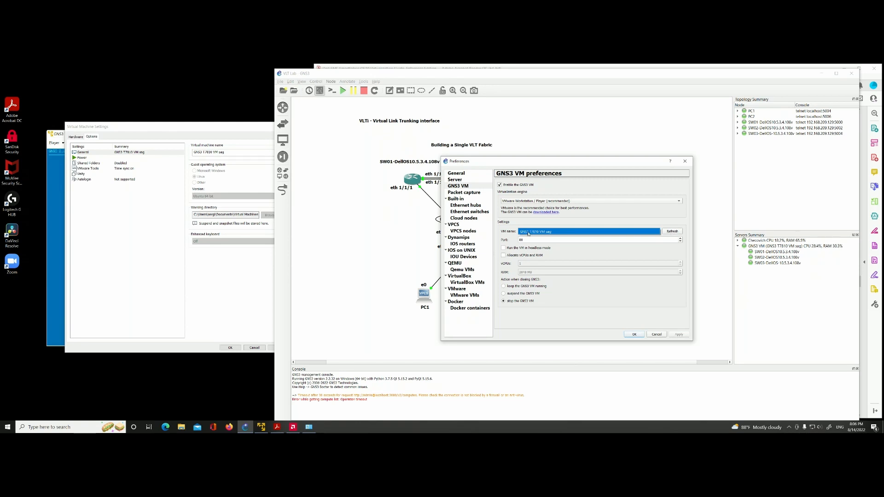
{"action": "left_click", "coordinate": [207, 134]}
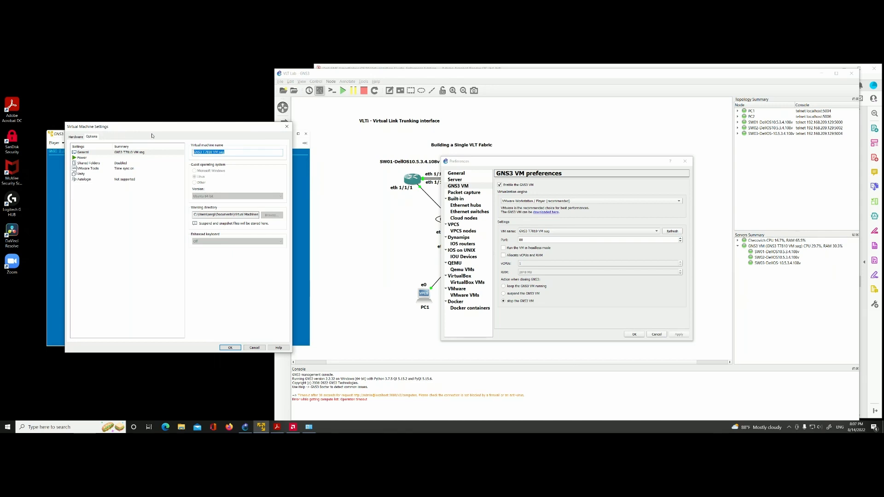
{"action": "left_click", "coordinate": [287, 126]}
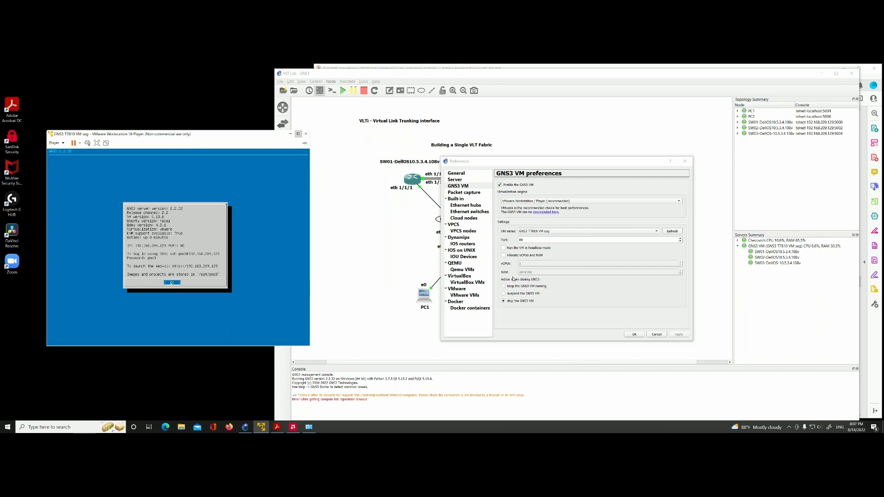
Step: Check the "Stop the GNS3 VM" closing action and look at the packet capture preferences before returning to the GNS3 VM page
{"action": "left_click", "coordinate": [503, 301]}
{"action": "left_click", "coordinate": [461, 193]}
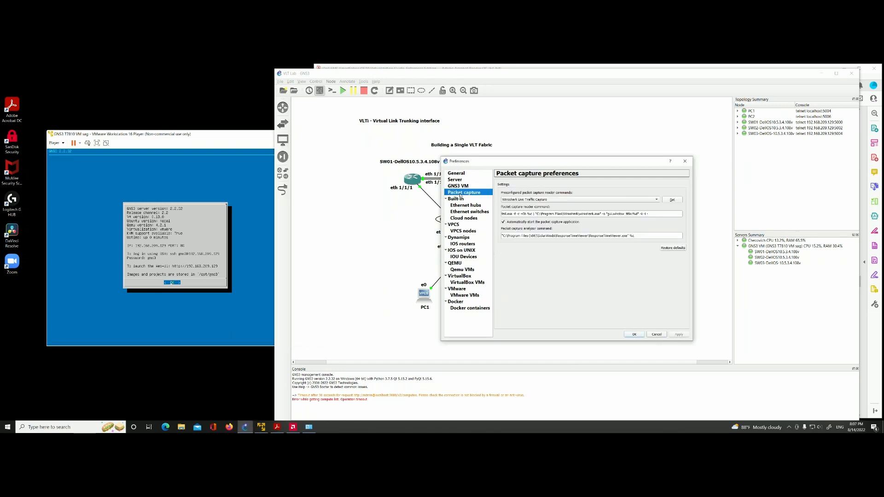
{"action": "key", "text": "Up"}
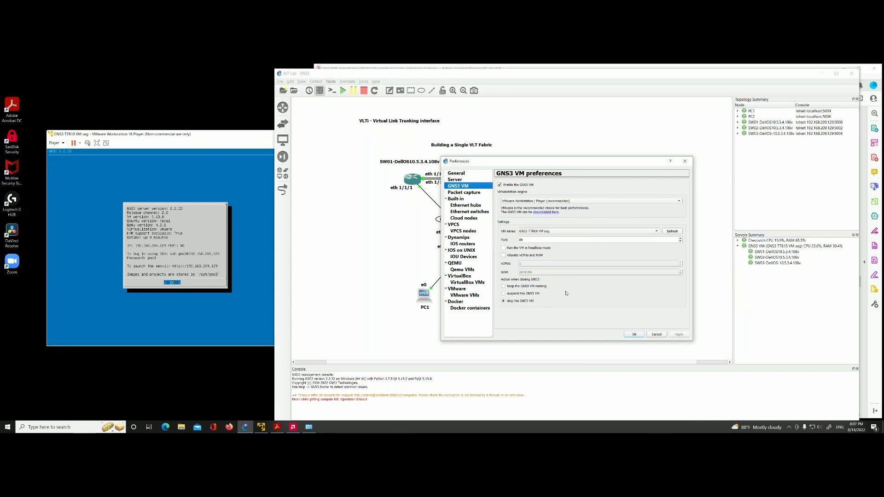
Step: Close the GNS3 preferences without saving and expand the local host in the servers summary to show its nodes
{"action": "left_click", "coordinate": [654, 336]}
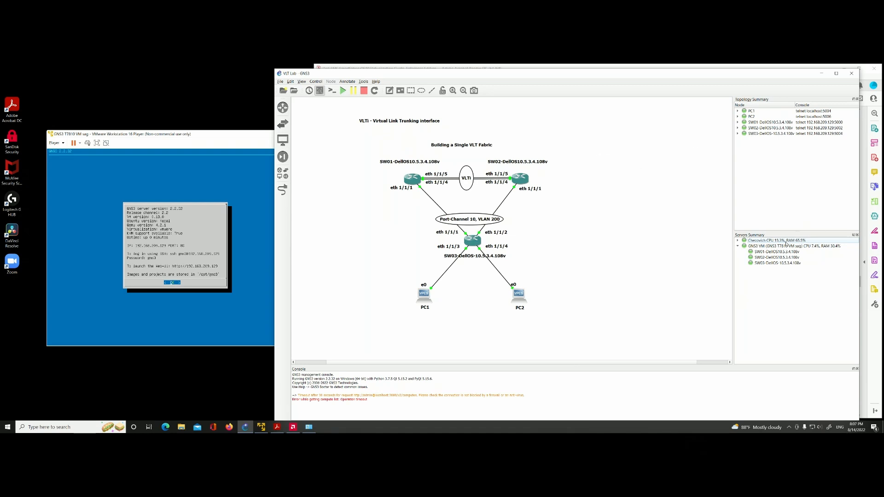
{"action": "left_click", "coordinate": [738, 241]}
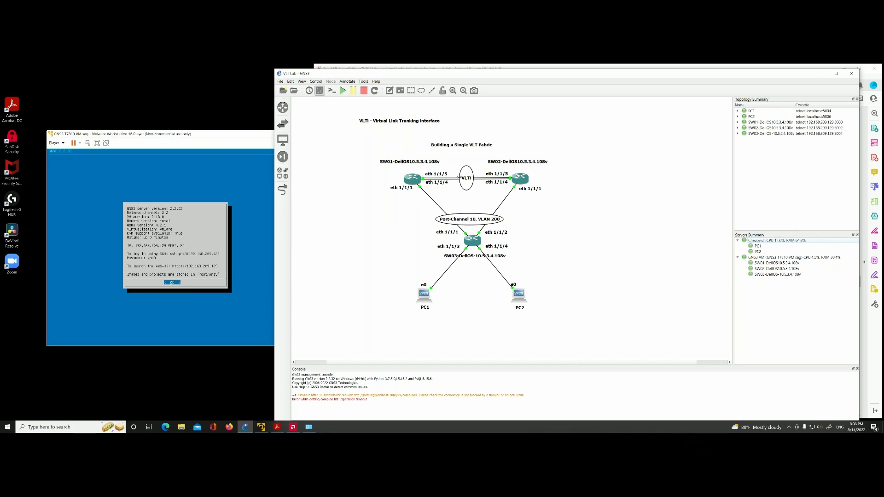
Step: Inspect the GNS3 VM's memory and first hard disk in the VMware virtual machine settings and cancel the dialog
{"action": "left_click", "coordinate": [55, 142]}
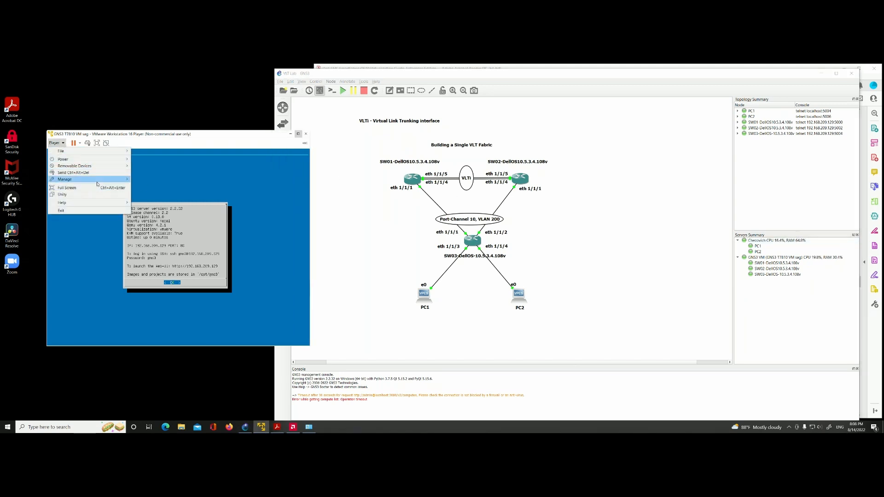
{"action": "mouse_move", "coordinate": [97, 182]}
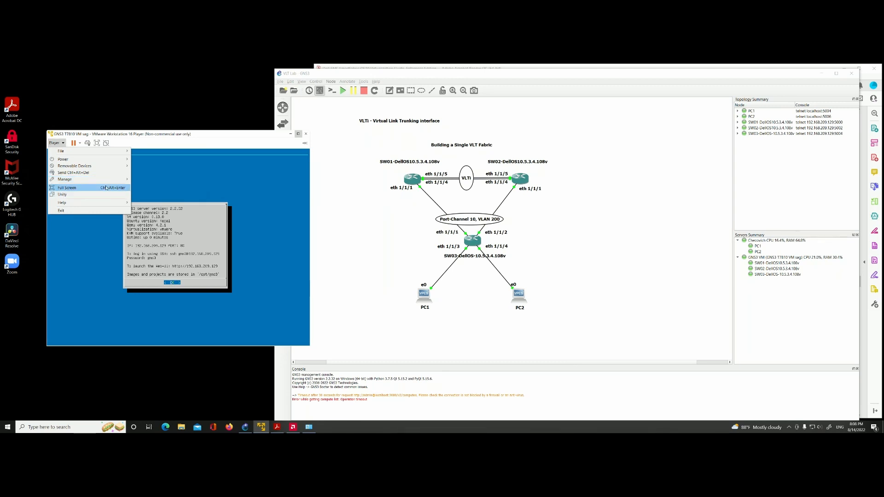
{"action": "left_click", "coordinate": [162, 194]}
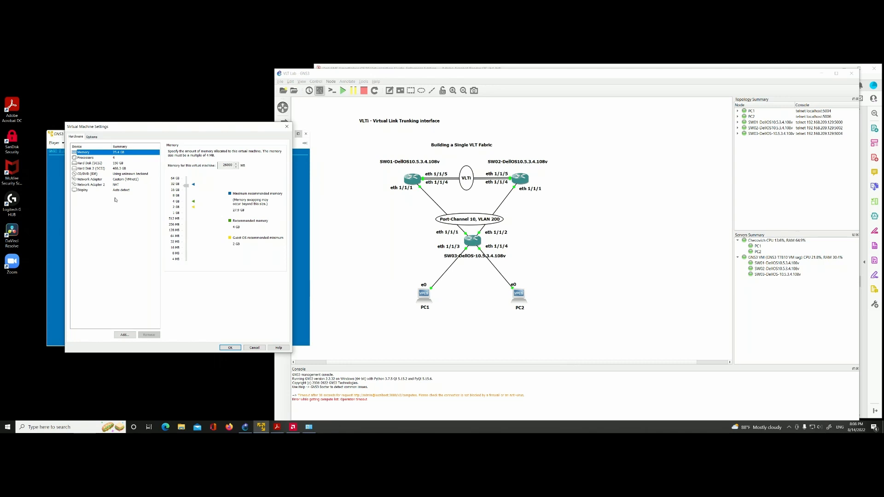
{"action": "left_click", "coordinate": [114, 164]}
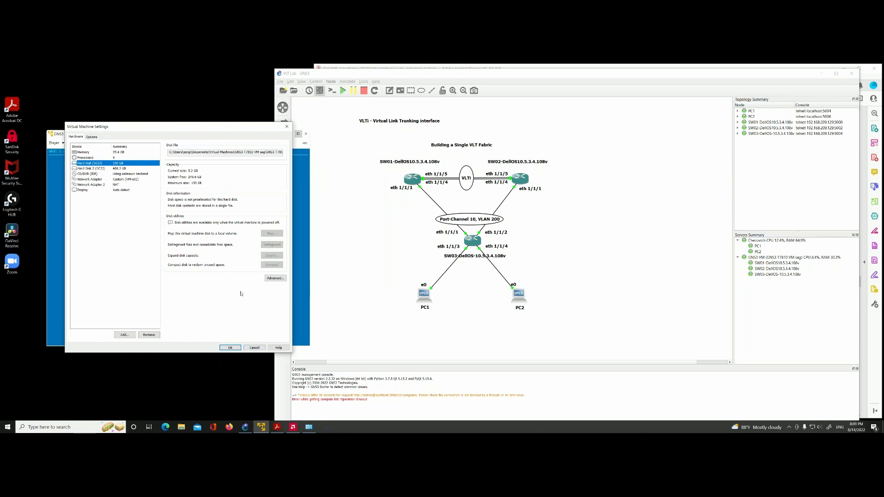
{"action": "left_click", "coordinate": [254, 349]}
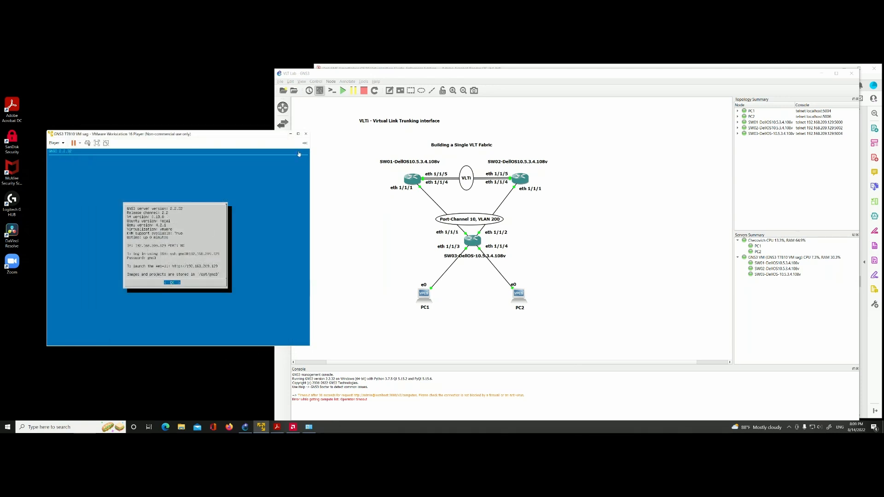
Step: Minimise the VMware Player and GNS3 windows and read the guide's steps on server IP address, authentication and gns3_server.conf
{"action": "left_click", "coordinate": [291, 133]}
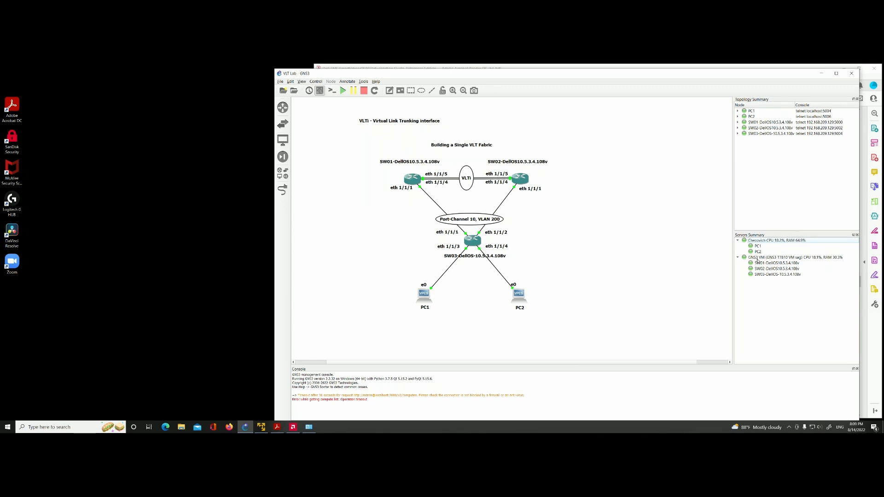
{"action": "left_click", "coordinate": [822, 74]}
{"action": "scroll", "coordinate": [398, 258], "scroll_direction": "down", "scroll_amount": 15}
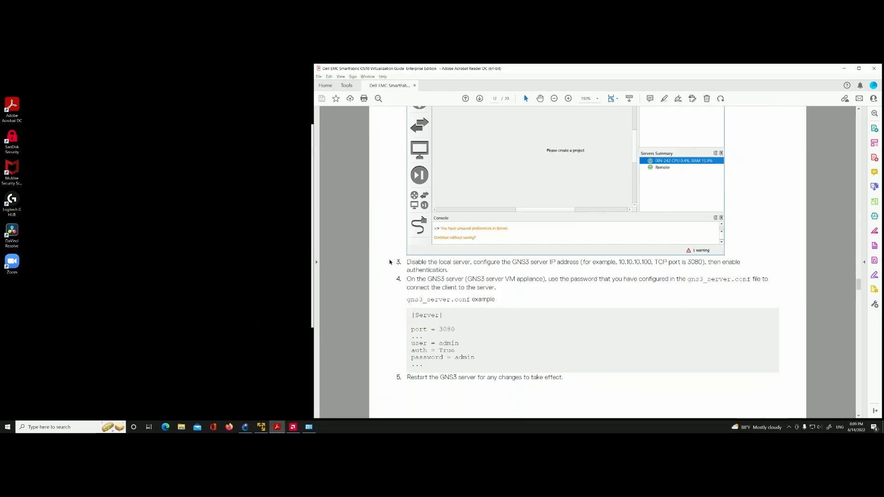
Step: Read the guide's "Start GNS3 client" chapter on starting the client, importing the OS10 ONIE appliance, creating a VM and changing its hostname
{"action": "scroll", "coordinate": [399, 258], "scroll_direction": "down", "scroll_amount": 10}
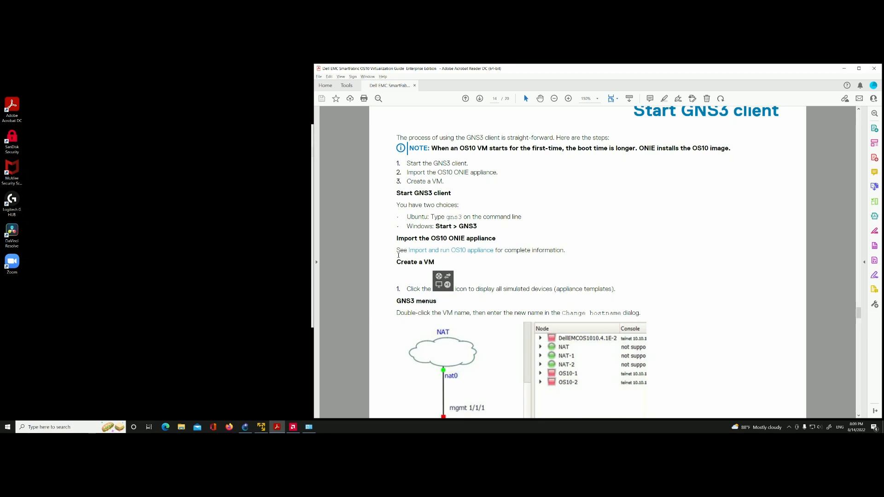
{"action": "scroll", "coordinate": [530, 184], "scroll_direction": "up", "scroll_amount": 1}
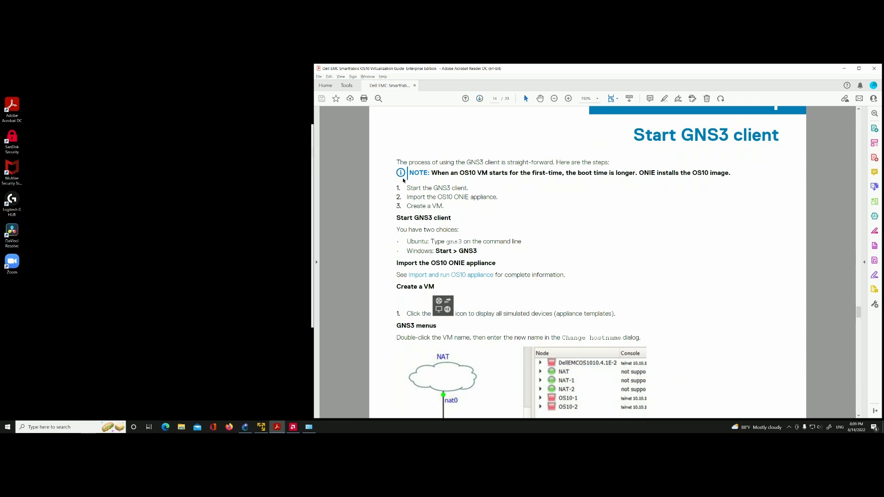
{"action": "scroll", "coordinate": [401, 178], "scroll_direction": "down", "scroll_amount": 1}
{"action": "scroll", "coordinate": [400, 178], "scroll_direction": "down", "scroll_amount": 10}
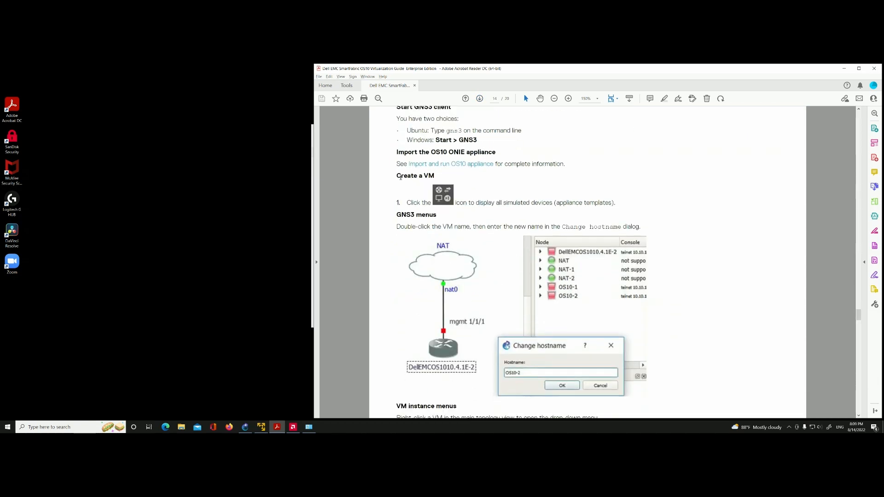
{"action": "scroll", "coordinate": [401, 178], "scroll_direction": "down", "scroll_amount": 11}
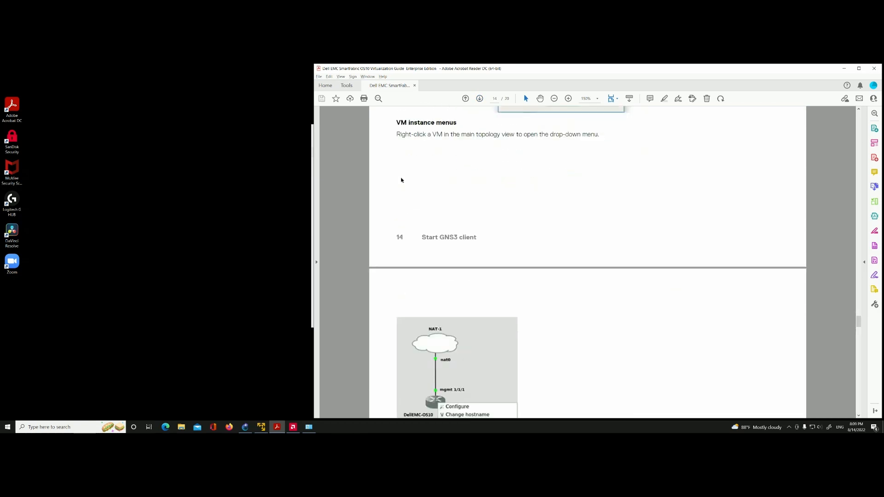
Step: Read the guide's section on VM instance menus, creating links between VMs and the interface label view
{"action": "scroll", "coordinate": [400, 178], "scroll_direction": "down", "scroll_amount": 3}
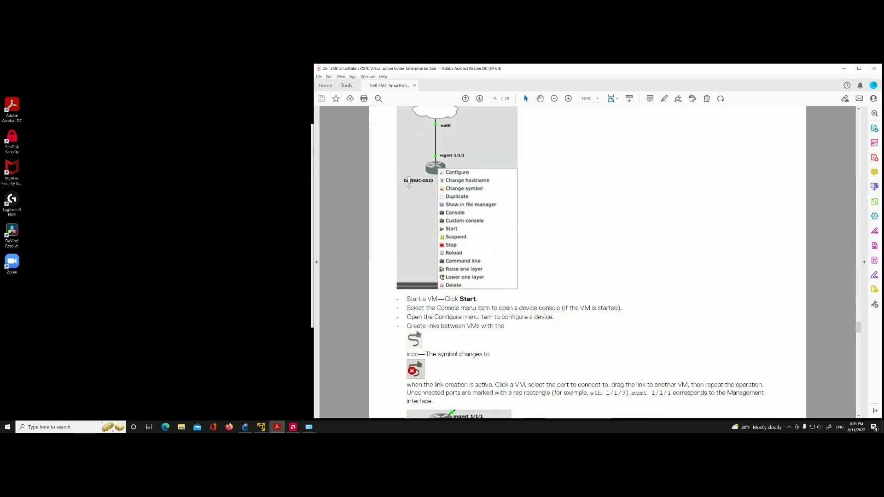
{"action": "scroll", "coordinate": [406, 203], "scroll_direction": "down", "scroll_amount": 3}
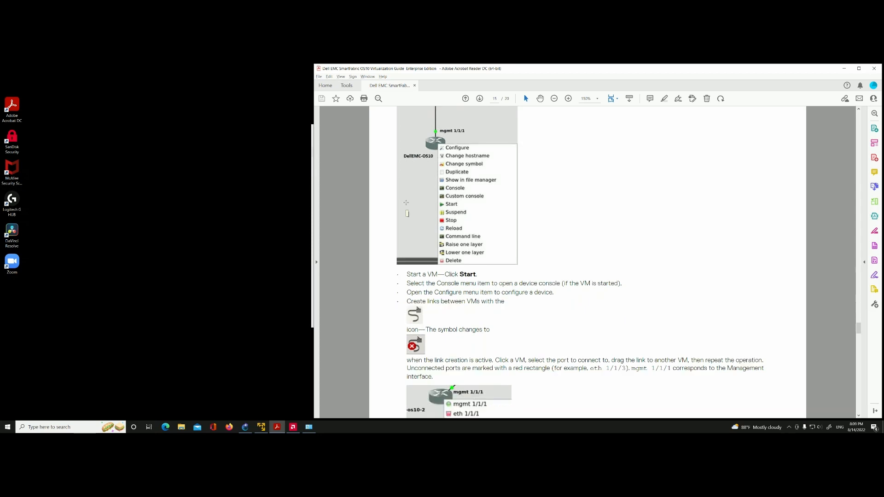
{"action": "scroll", "coordinate": [406, 202], "scroll_direction": "up", "scroll_amount": 6}
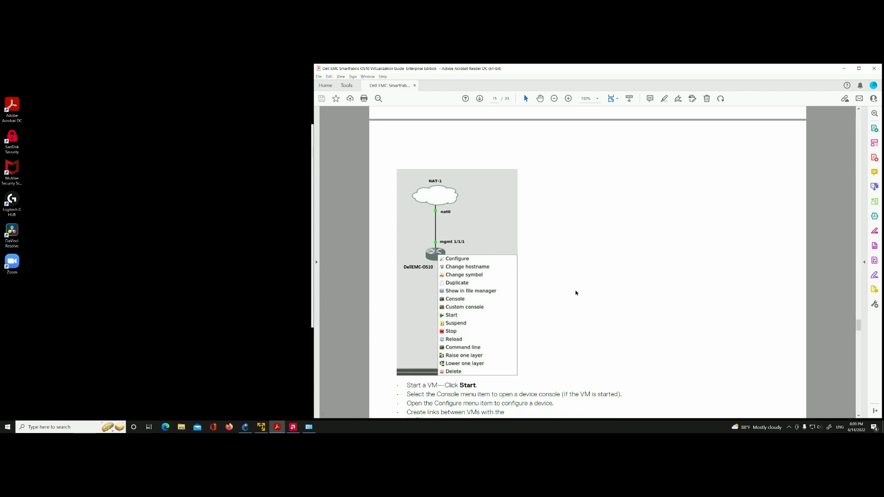
{"action": "scroll", "coordinate": [575, 294], "scroll_direction": "down", "scroll_amount": 4}
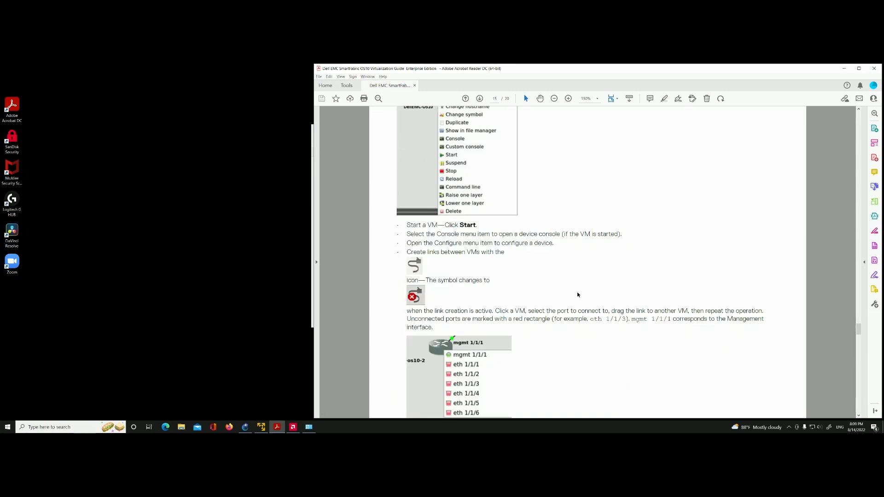
{"action": "scroll", "coordinate": [578, 295], "scroll_direction": "down", "scroll_amount": 2}
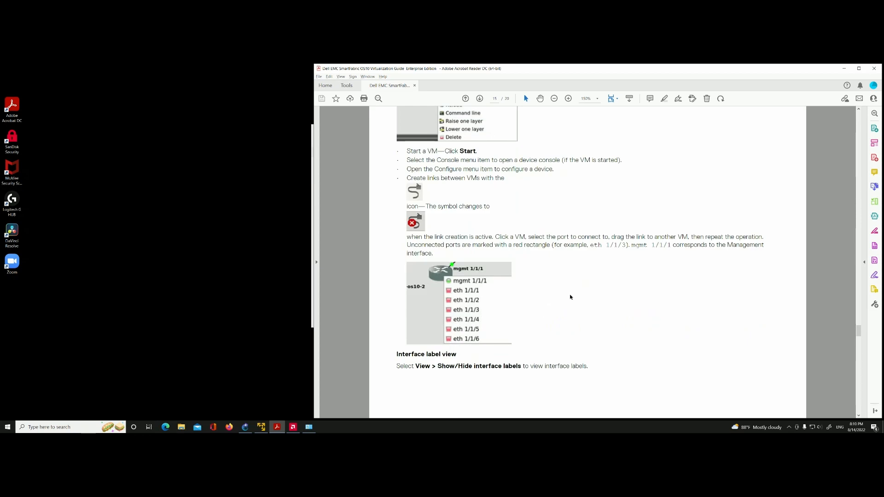
{"action": "scroll", "coordinate": [570, 297], "scroll_direction": "up", "scroll_amount": 2}
{"action": "scroll", "coordinate": [570, 297], "scroll_direction": "down", "scroll_amount": 1}
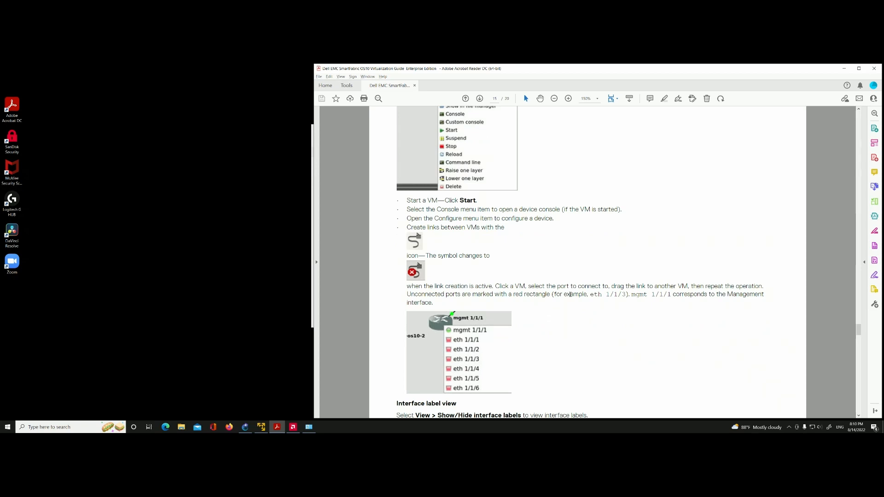
Step: Read the guide's pages on the interface label view and the topology summary view
{"action": "scroll", "coordinate": [571, 295], "scroll_direction": "down", "scroll_amount": 3}
{"action": "scroll", "coordinate": [570, 298], "scroll_direction": "down", "scroll_amount": 8}
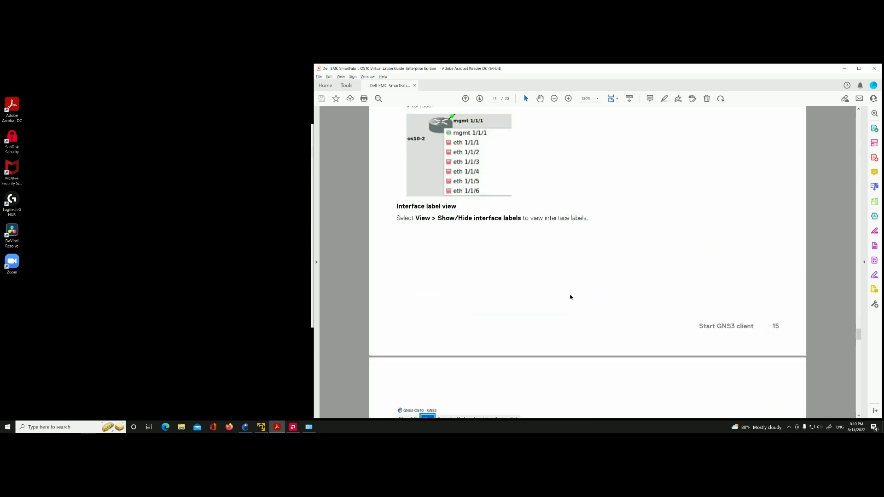
{"action": "scroll", "coordinate": [570, 297], "scroll_direction": "down", "scroll_amount": 9}
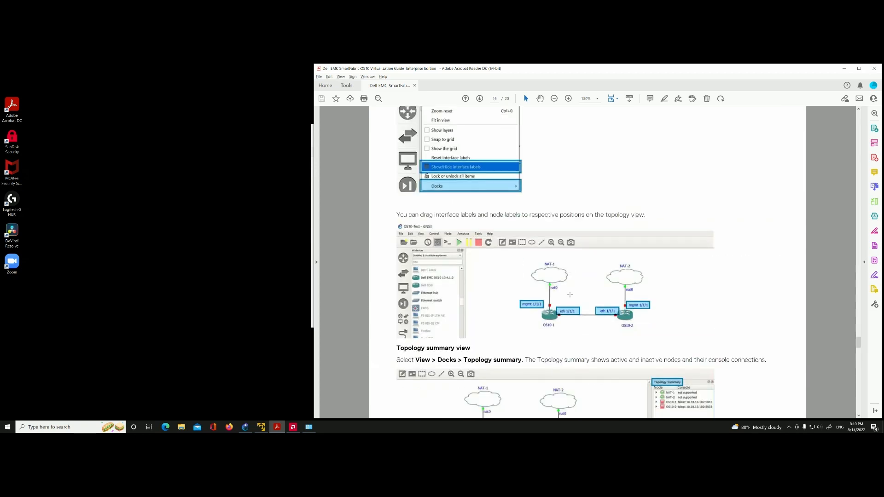
{"action": "scroll", "coordinate": [572, 306], "scroll_direction": "up", "scroll_amount": 2}
{"action": "scroll", "coordinate": [571, 299], "scroll_direction": "down", "scroll_amount": 1}
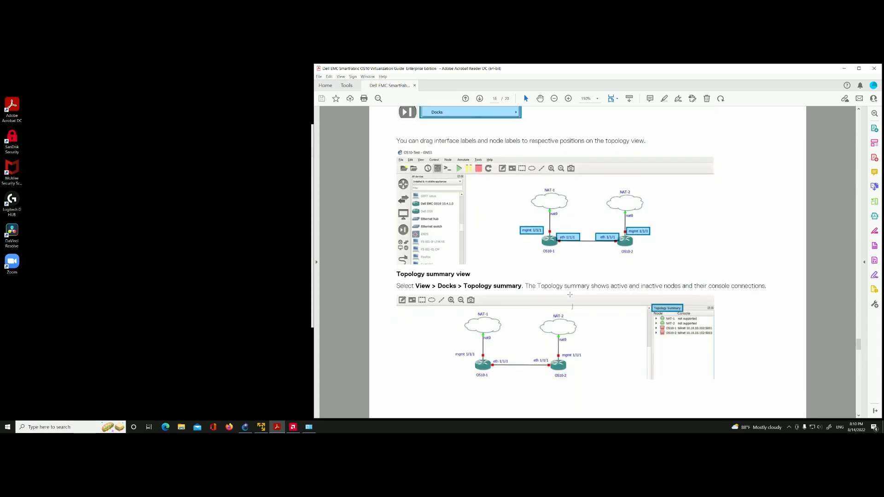
{"action": "scroll", "coordinate": [571, 295], "scroll_direction": "down", "scroll_amount": 2}
Step: Read the guide's "Import OS10 appliance" chapter, from unpacking the zip file to the ONIE installation, and the closing FAQs
{"action": "scroll", "coordinate": [573, 297], "scroll_direction": "down", "scroll_amount": 10}
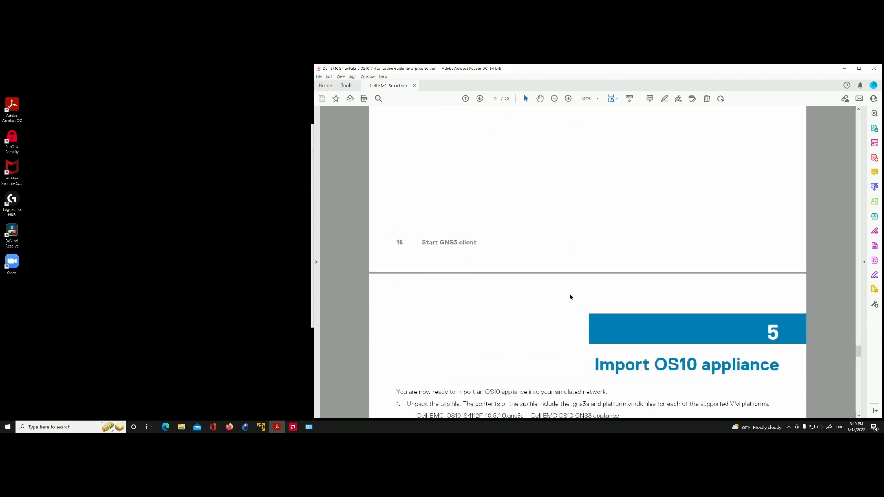
{"action": "scroll", "coordinate": [570, 297], "scroll_direction": "down", "scroll_amount": 2}
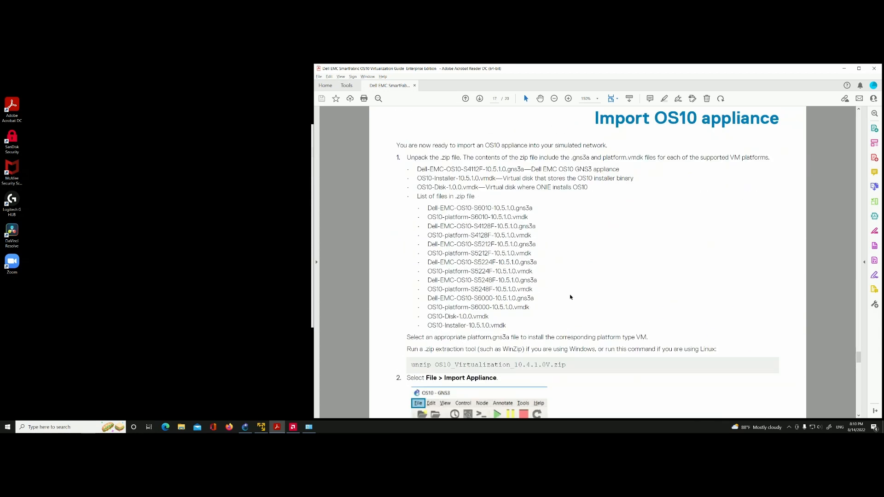
{"action": "scroll", "coordinate": [643, 228], "scroll_direction": "down", "scroll_amount": 10}
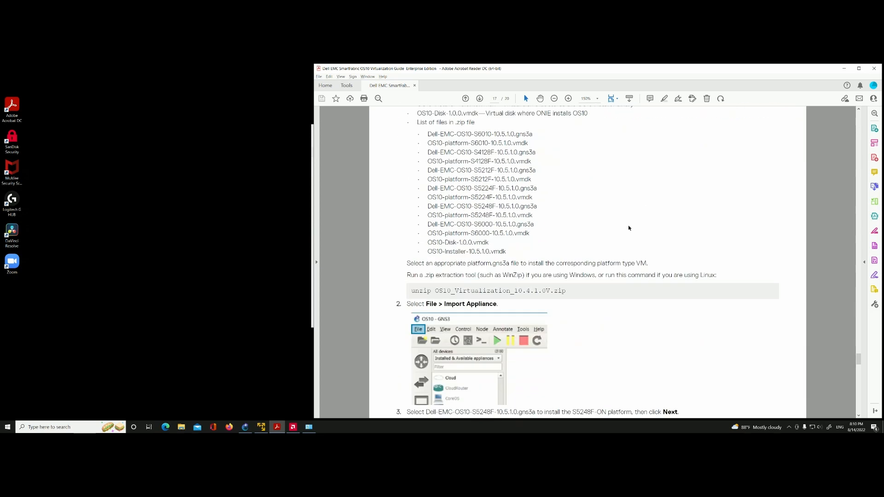
{"action": "scroll", "coordinate": [499, 229], "scroll_direction": "down", "scroll_amount": 16}
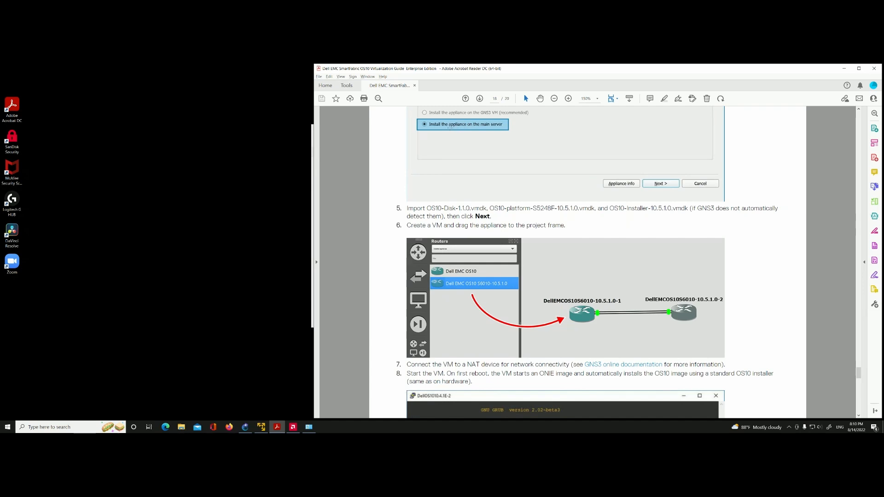
{"action": "scroll", "coordinate": [538, 240], "scroll_direction": "down", "scroll_amount": 4}
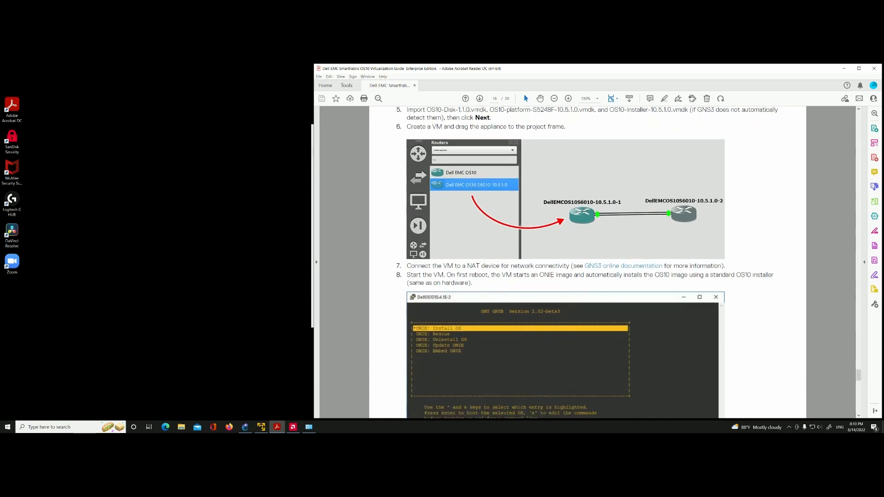
{"action": "scroll", "coordinate": [622, 216], "scroll_direction": "down", "scroll_amount": 5}
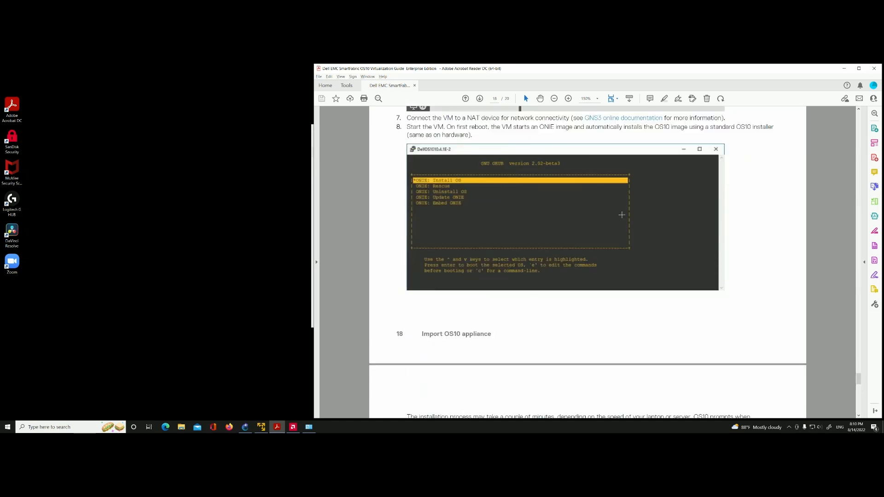
{"action": "scroll", "coordinate": [458, 212], "scroll_direction": "down", "scroll_amount": 2}
{"action": "scroll", "coordinate": [474, 213], "scroll_direction": "down", "scroll_amount": 10}
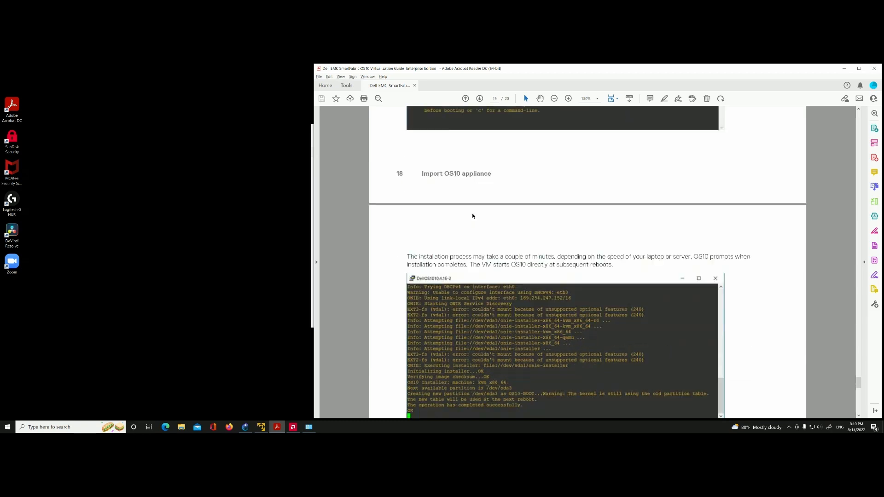
{"action": "scroll", "coordinate": [472, 214], "scroll_direction": "down", "scroll_amount": 10}
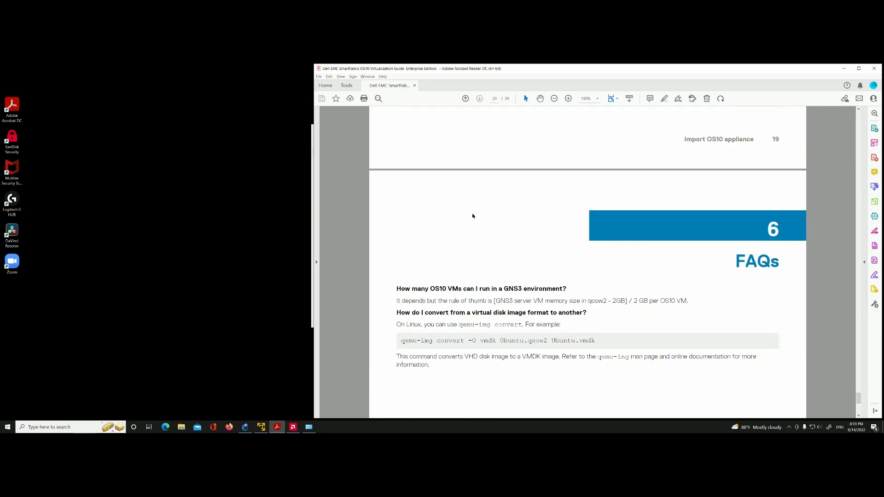
{"action": "scroll", "coordinate": [472, 216], "scroll_direction": "down", "scroll_amount": 5}
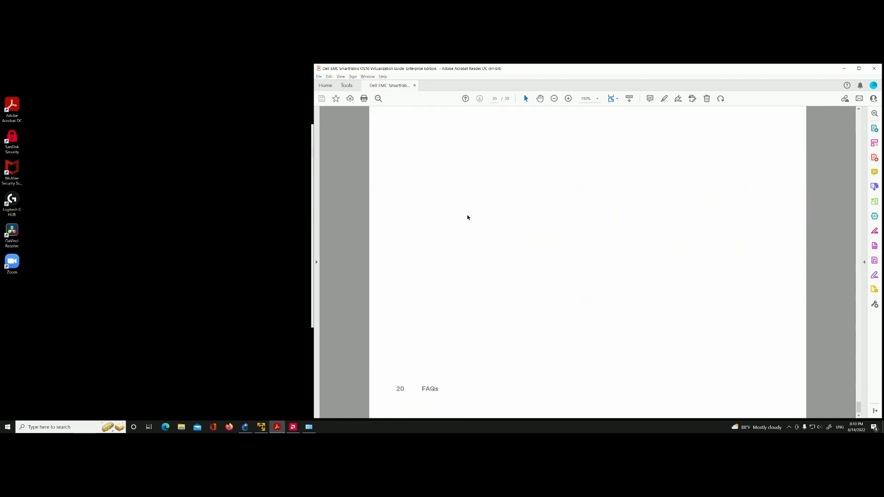
Step: Go back through the guide from the FAQs to the "Setup GNS3 server" page on networking settings
{"action": "scroll", "coordinate": [469, 217], "scroll_direction": "up", "scroll_amount": 5}
{"action": "scroll", "coordinate": [469, 217], "scroll_direction": "up", "scroll_amount": 20}
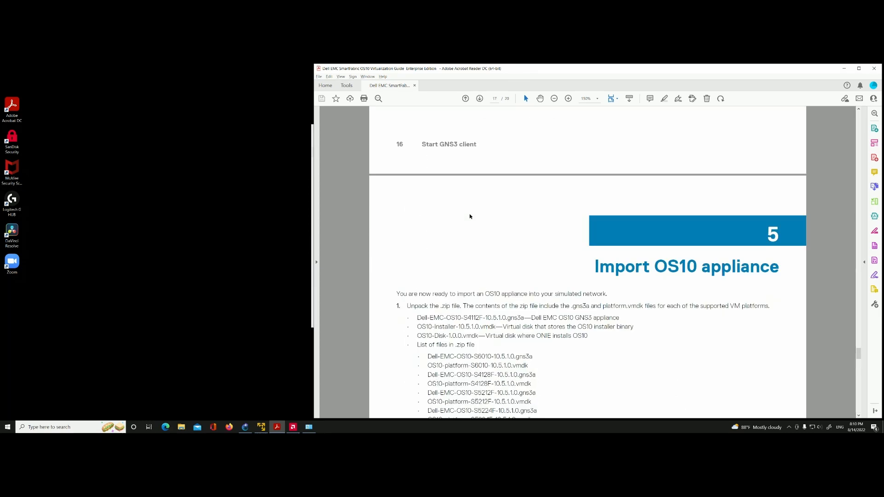
{"action": "scroll", "coordinate": [469, 215], "scroll_direction": "up", "scroll_amount": 20}
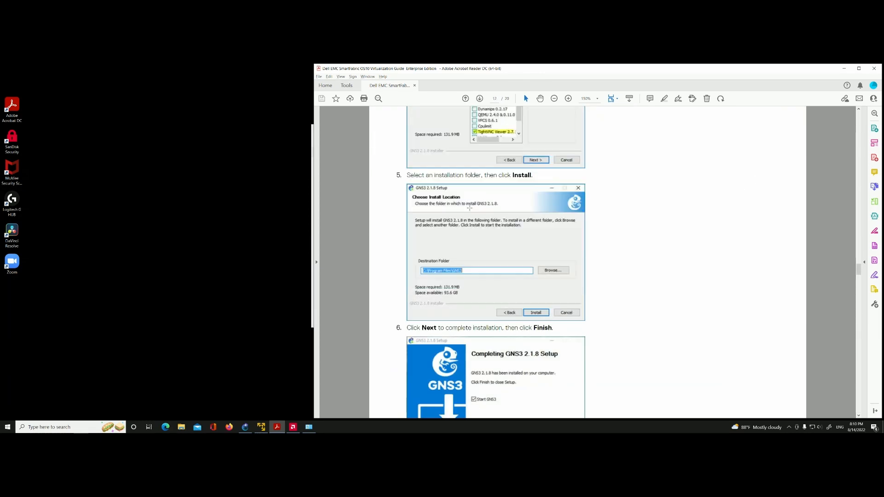
{"action": "scroll", "coordinate": [469, 207], "scroll_direction": "up", "scroll_amount": 20}
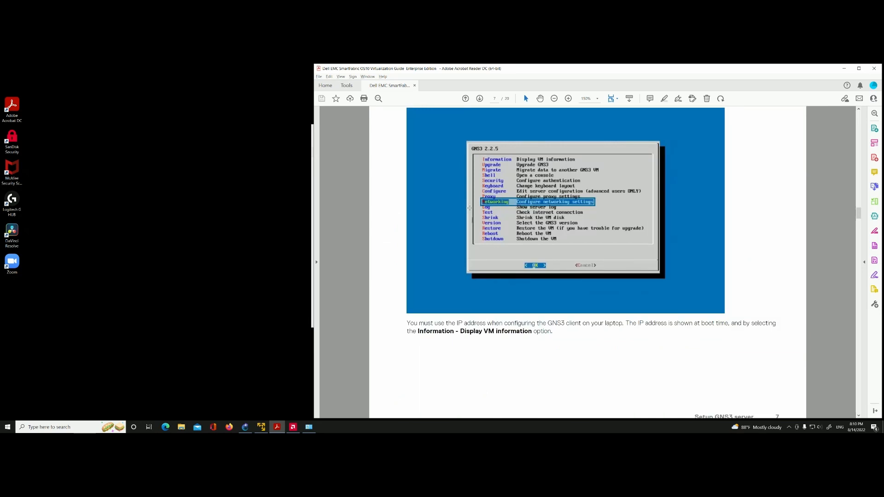
{"action": "scroll", "coordinate": [470, 209], "scroll_direction": "down", "scroll_amount": 5}
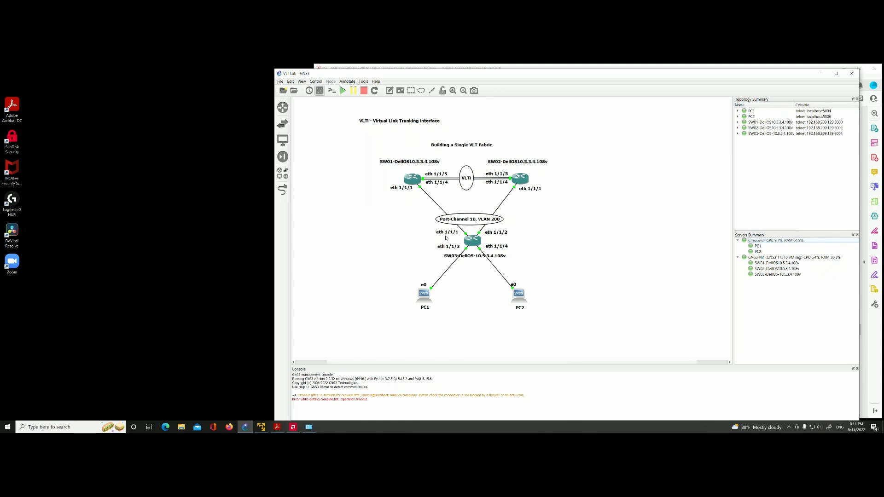
Step: Look over the VMware network adapters in Network Connections, minimise that window and check the available GNS3 help options
{"action": "left_click", "coordinate": [309, 427]}
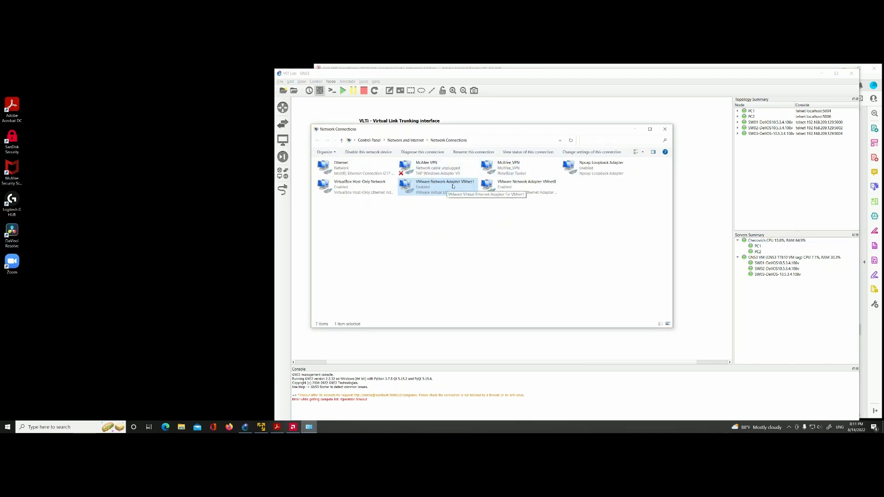
{"action": "left_click", "coordinate": [635, 130]}
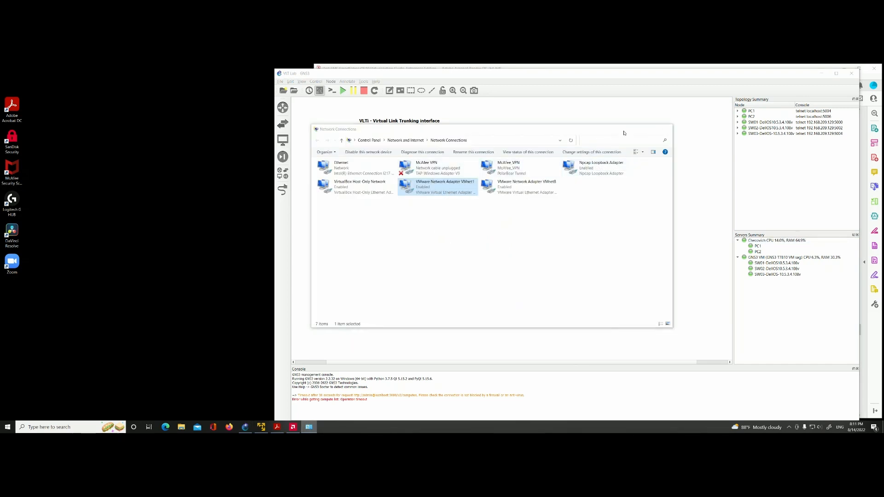
{"action": "left_click", "coordinate": [376, 82]}
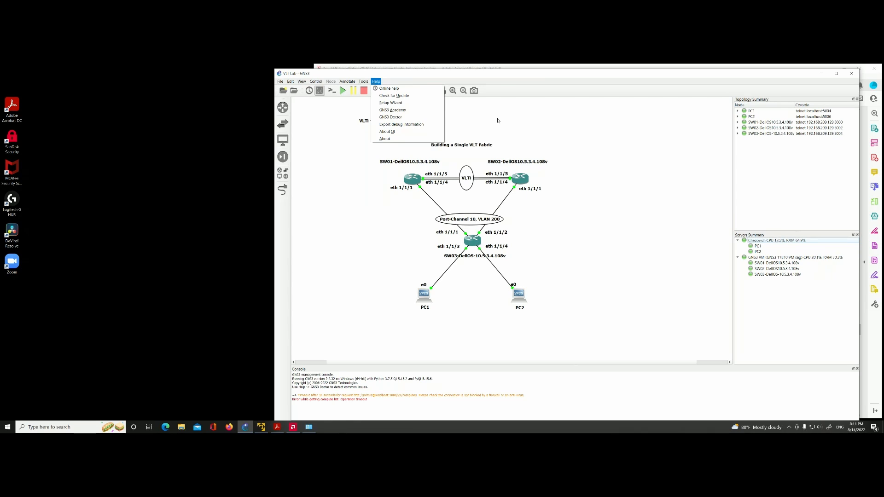
{"action": "left_click", "coordinate": [538, 122]}
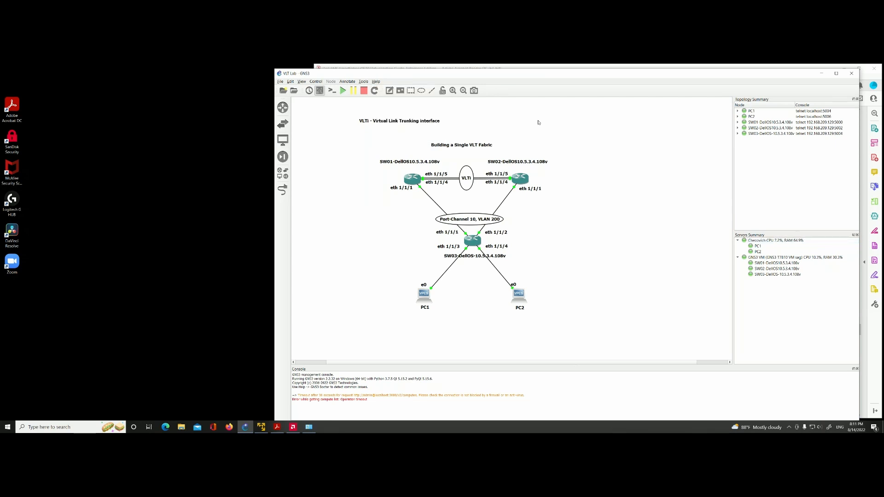
Step: Browse in File Explorer to Networking\Dell OS10 Virtualization 10.5.3.4.108V on the 1TB (Z:) drive and select the OS10-platform-S5248F disk file
{"action": "left_click", "coordinate": [181, 427]}
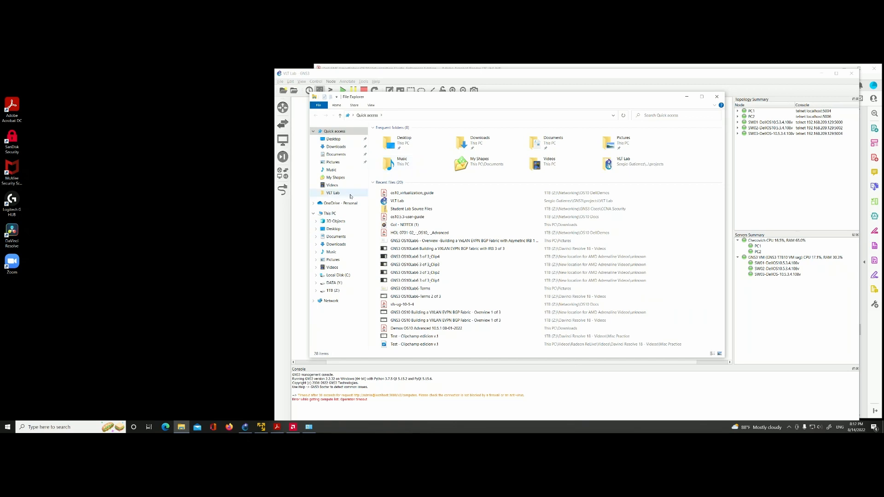
{"action": "left_click", "coordinate": [332, 291]}
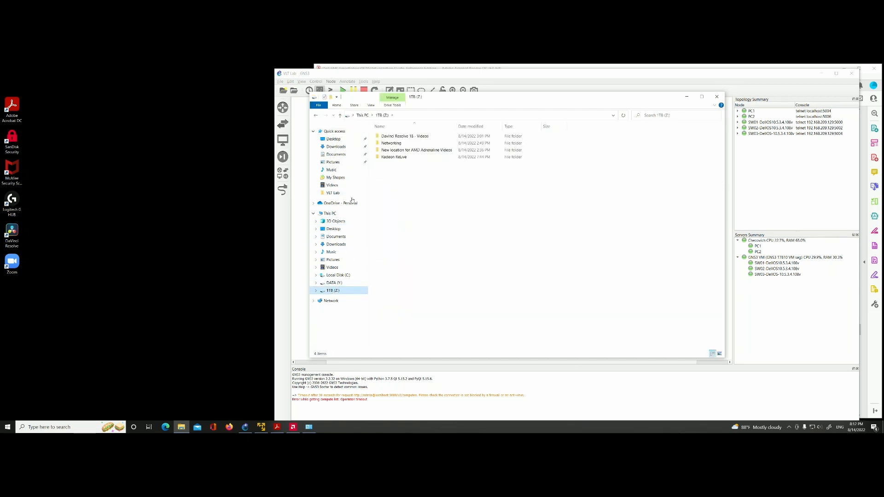
{"action": "left_click", "coordinate": [393, 150]}
{"action": "double_click", "coordinate": [392, 145]}
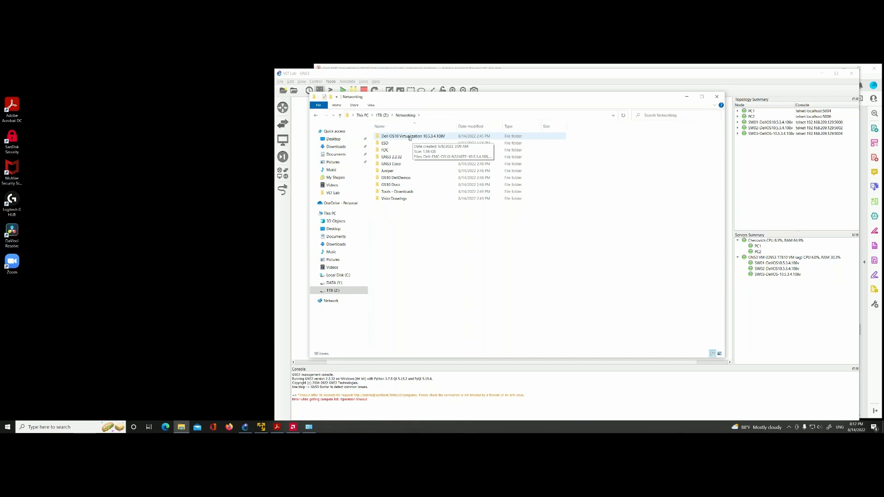
{"action": "double_click", "coordinate": [410, 137]}
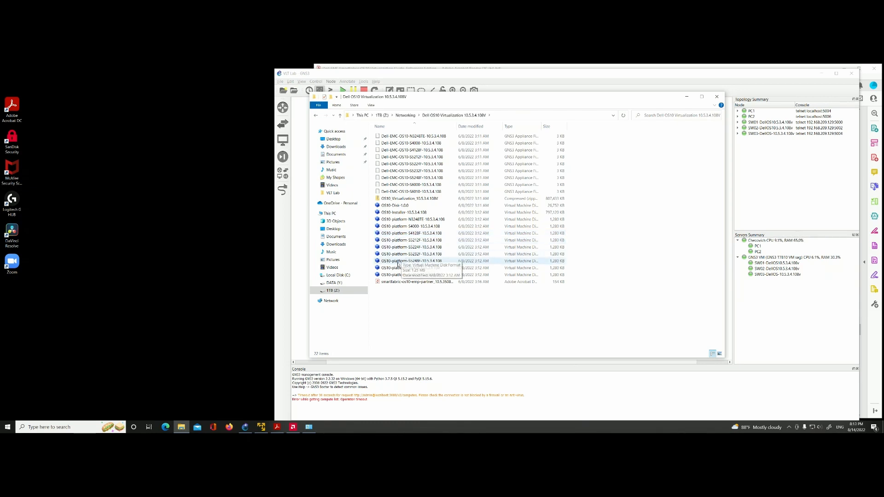
{"action": "left_click", "coordinate": [406, 262]}
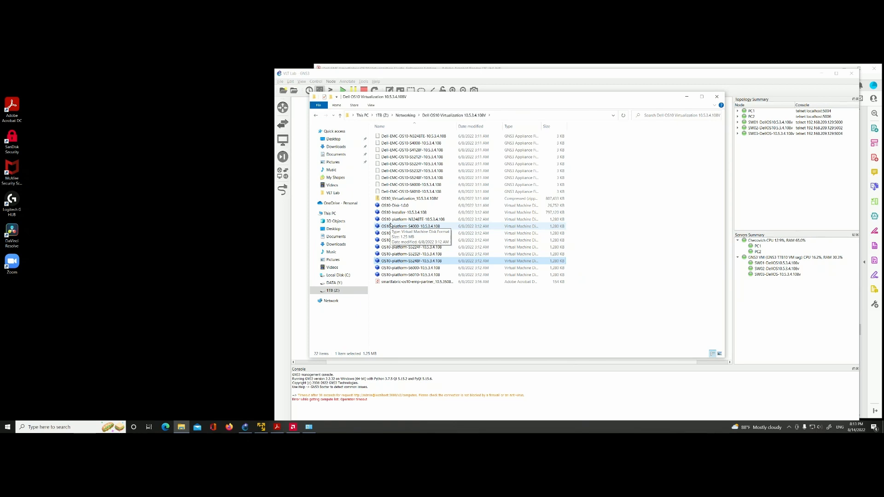
Step: Return to the Networking folder and examine the GNS3 VM and installer files in GNS3 2.2.32
{"action": "left_click", "coordinate": [316, 116]}
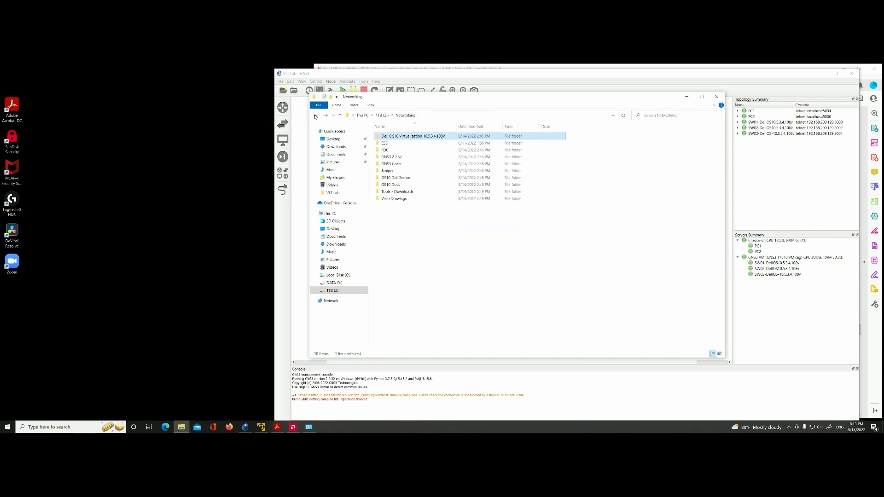
{"action": "double_click", "coordinate": [395, 158]}
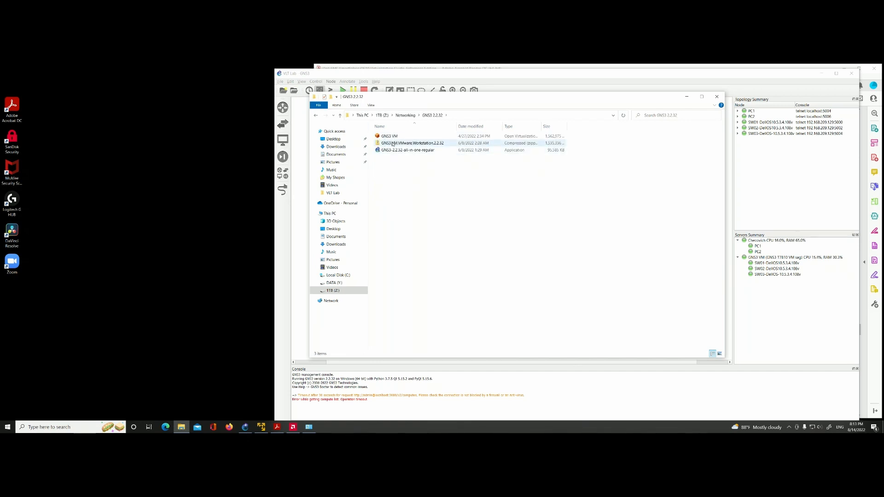
{"action": "left_click", "coordinate": [389, 136]}
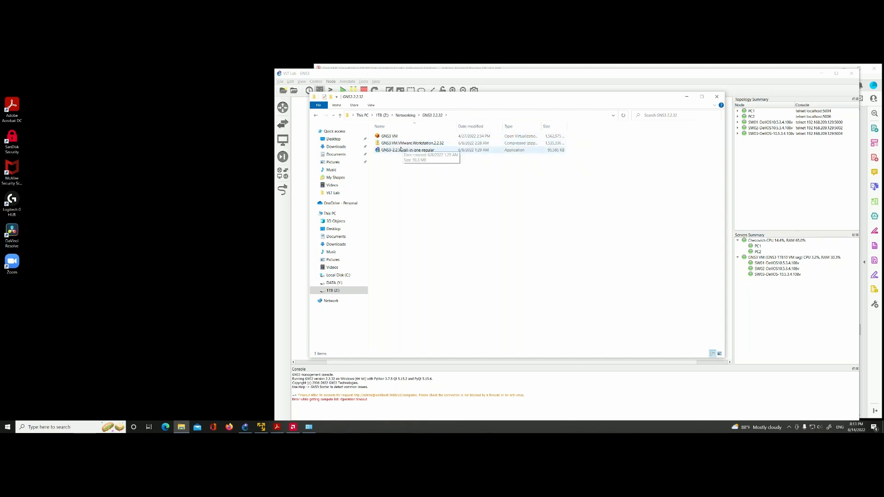
{"action": "left_click", "coordinate": [412, 144]}
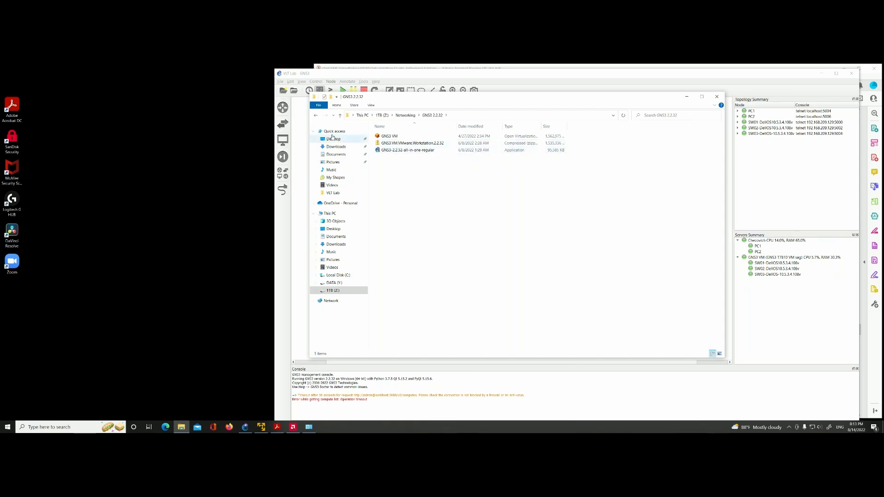
Step: Review the lab guides in the Networking folder's OS10 DellDemos subfolder, then return to Networking and close File Explorer
{"action": "left_click", "coordinate": [316, 115]}
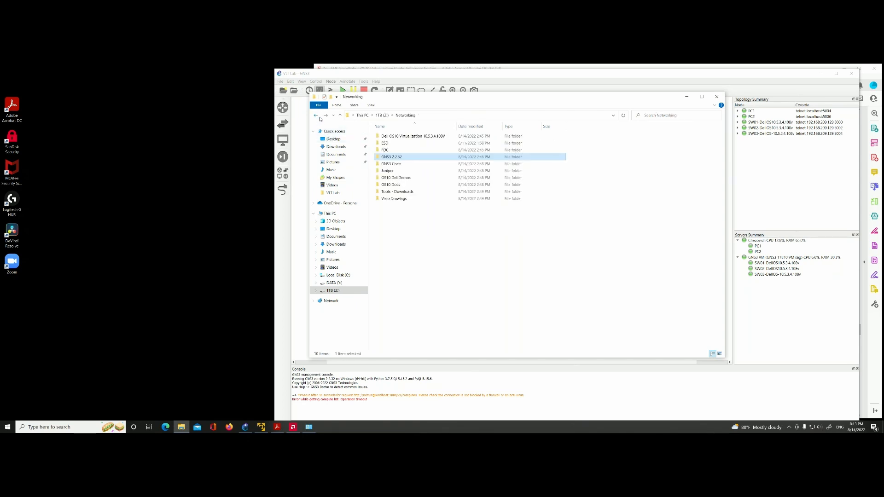
{"action": "left_click", "coordinate": [400, 178]}
{"action": "double_click", "coordinate": [400, 179]}
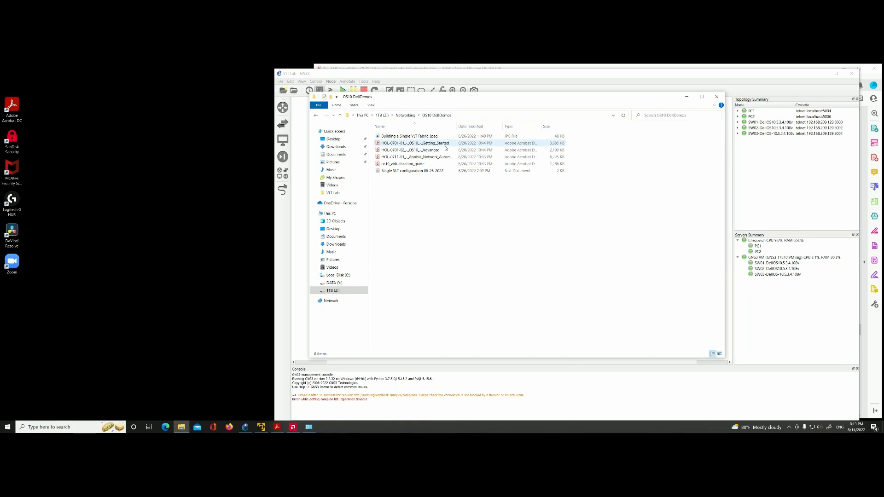
{"action": "left_click", "coordinate": [391, 152]}
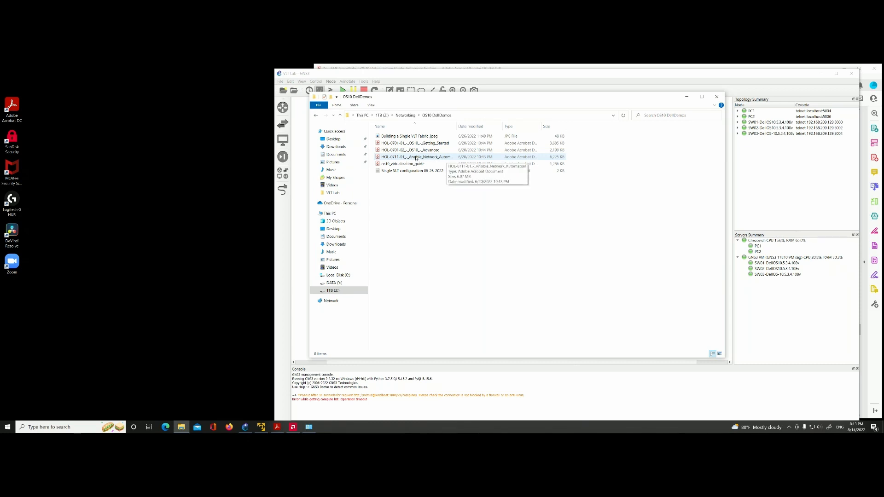
{"action": "left_click", "coordinate": [316, 117]}
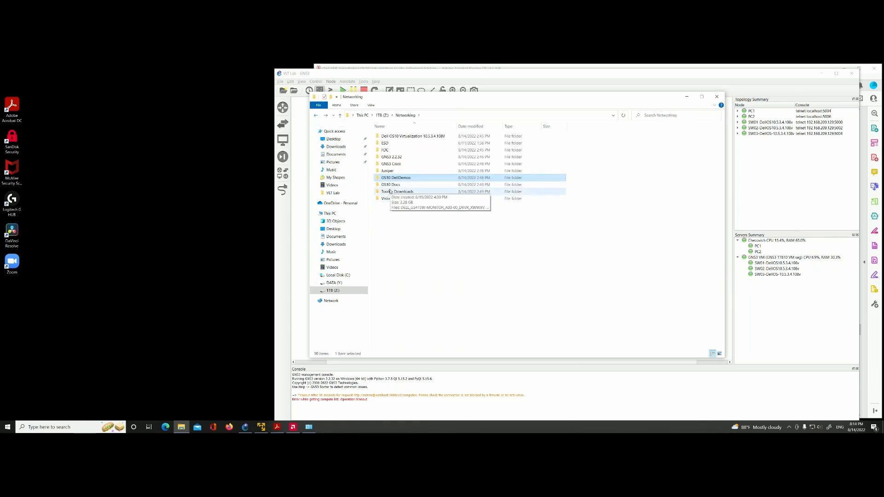
{"action": "left_click", "coordinate": [717, 97]}
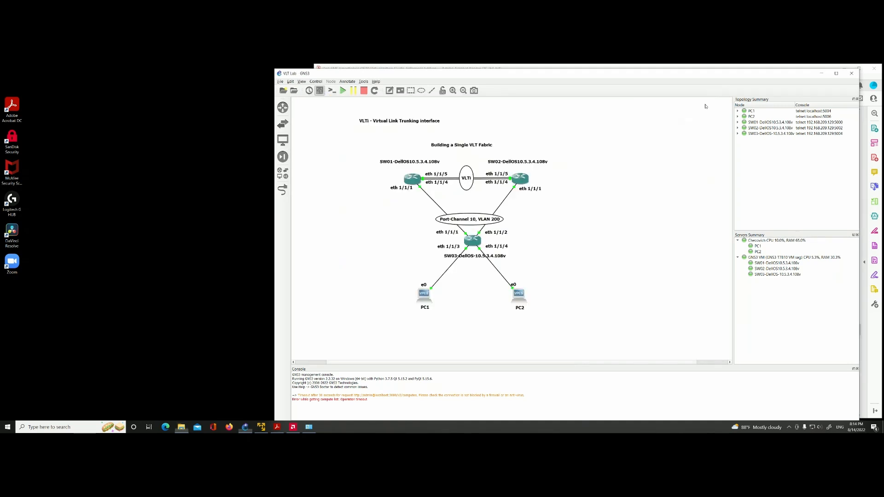